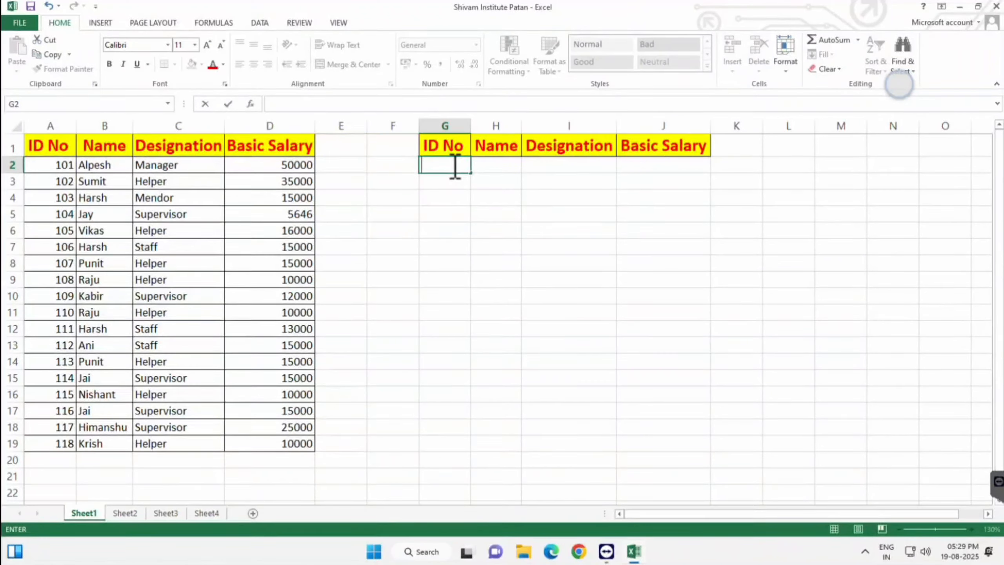
Examine the employee table in A1:D19, covering its ID No, Name, Designation and Basic Salary columns and individual rows.
key(Escape)
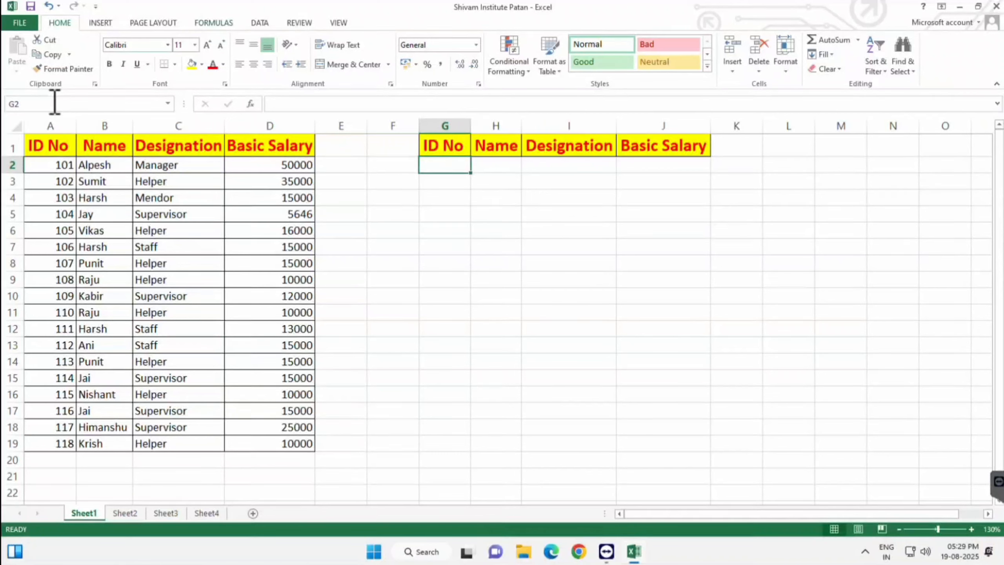
click(53, 147)
click(119, 149)
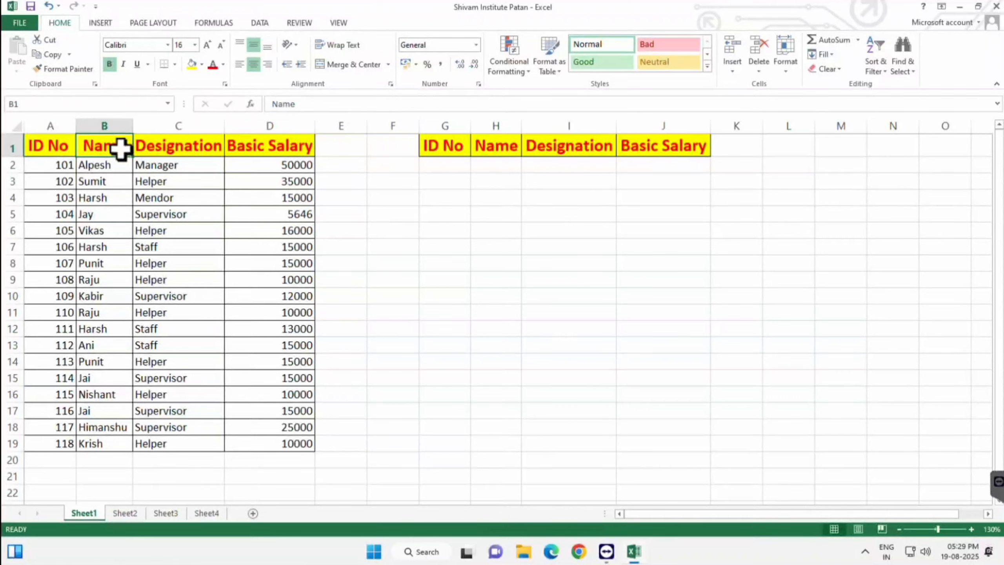
click(168, 141)
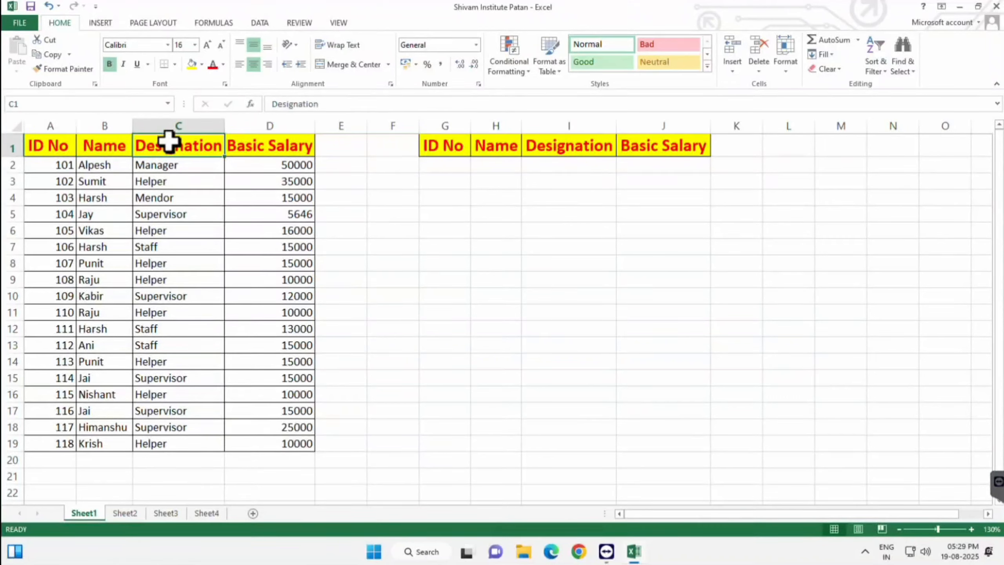
click(282, 148)
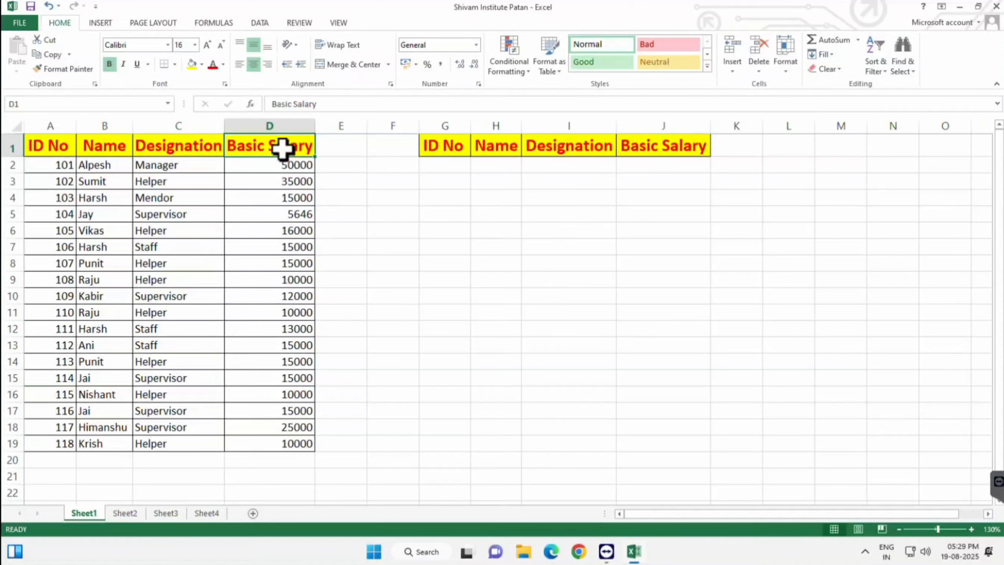
click(49, 165)
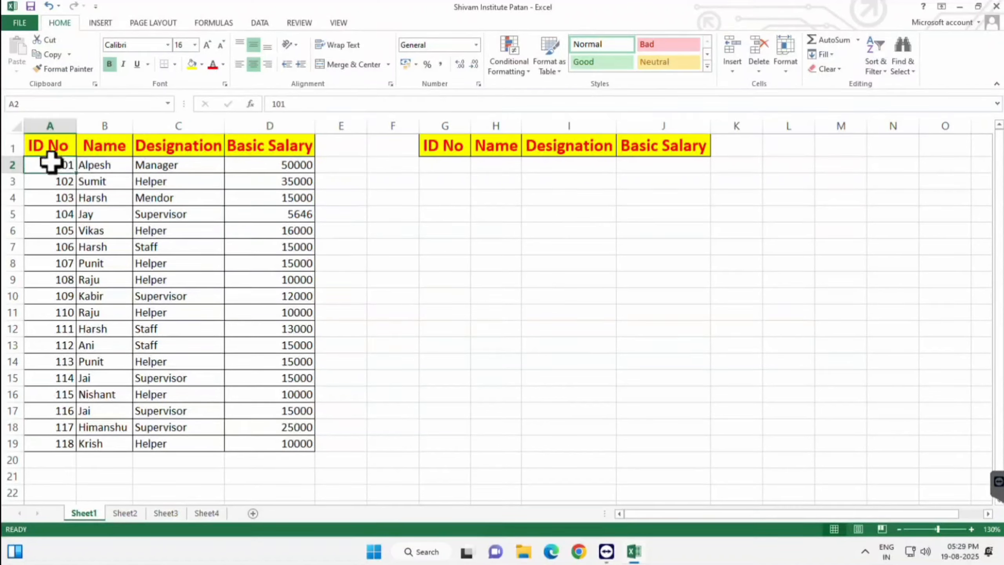
drag(52, 168, 46, 454)
click(243, 277)
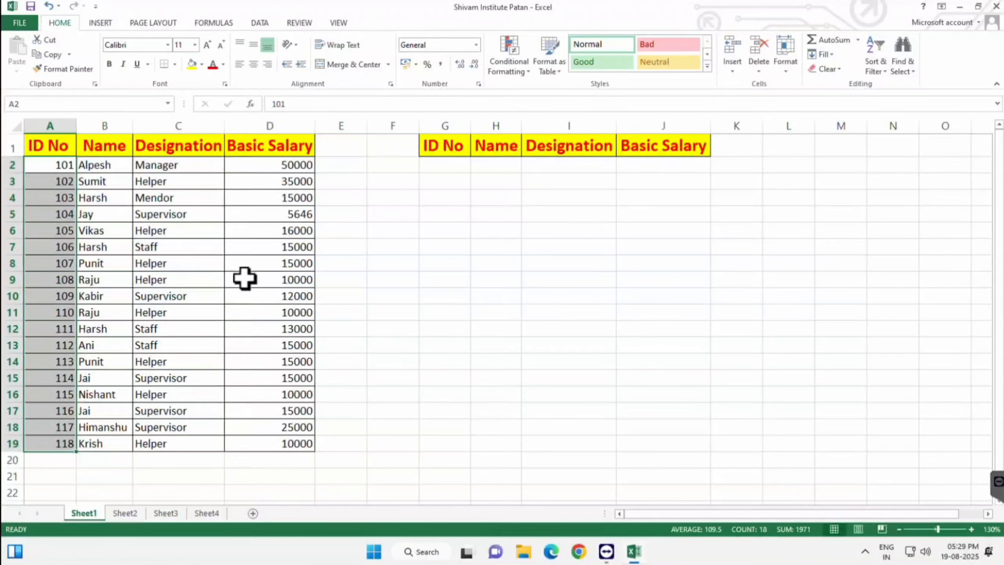
click(51, 163)
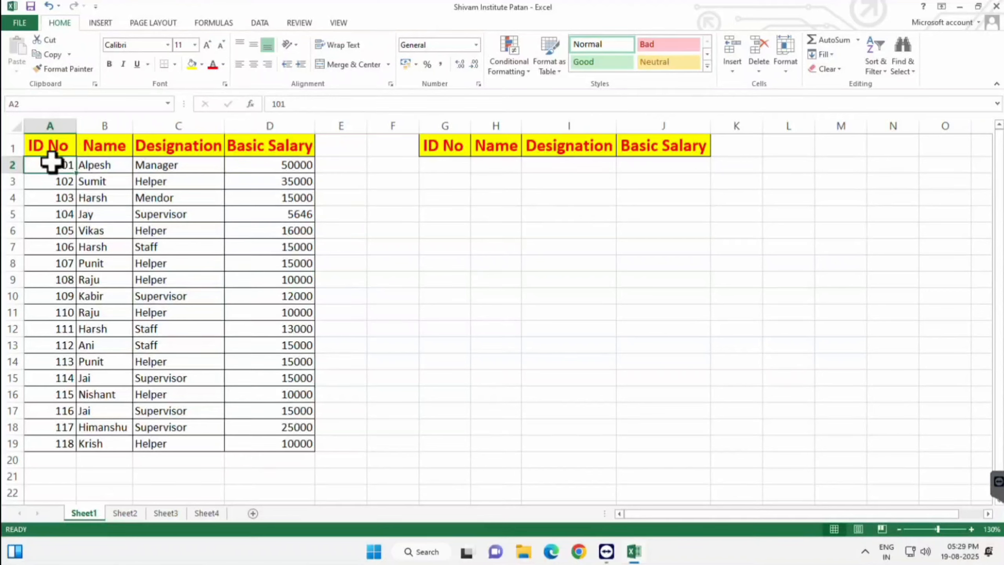
drag(52, 163, 49, 446)
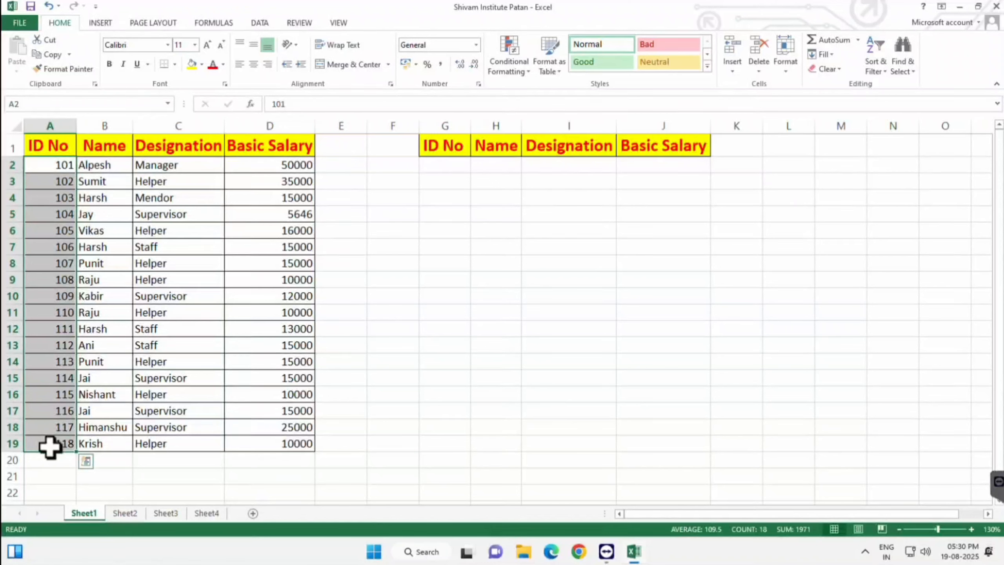
click(62, 278)
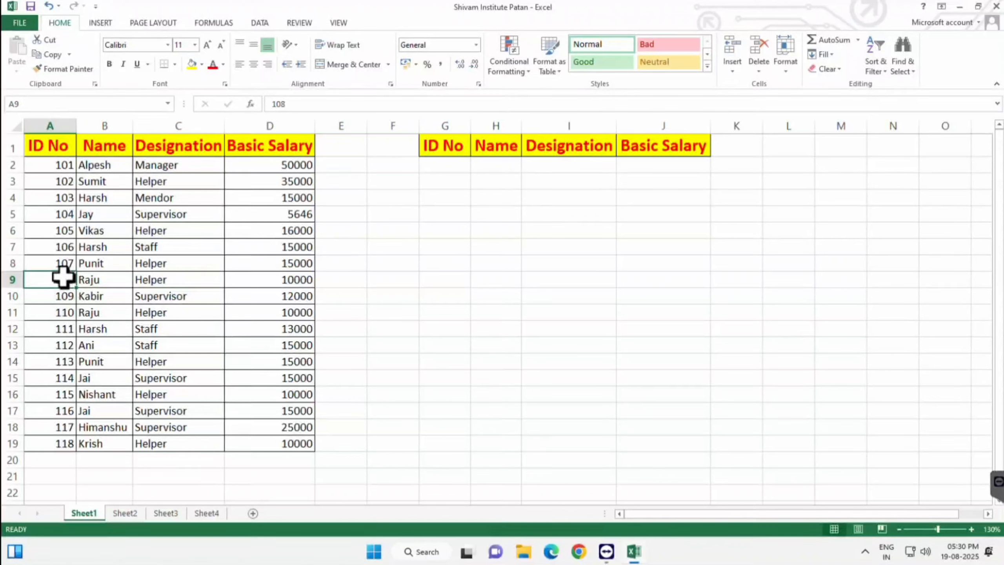
drag(40, 229, 307, 225)
click(307, 226)
click(38, 264)
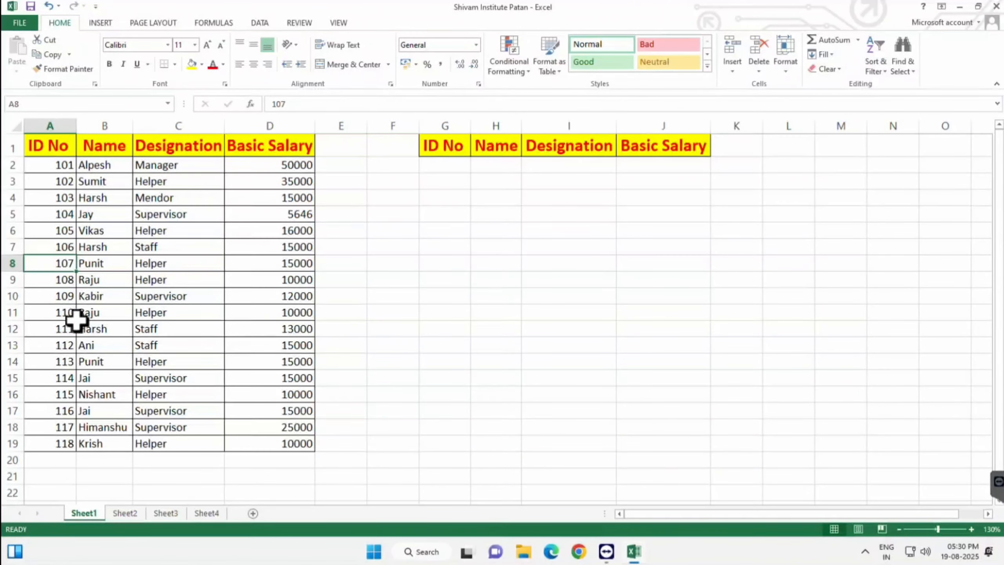
scroll(79, 323, down, 6)
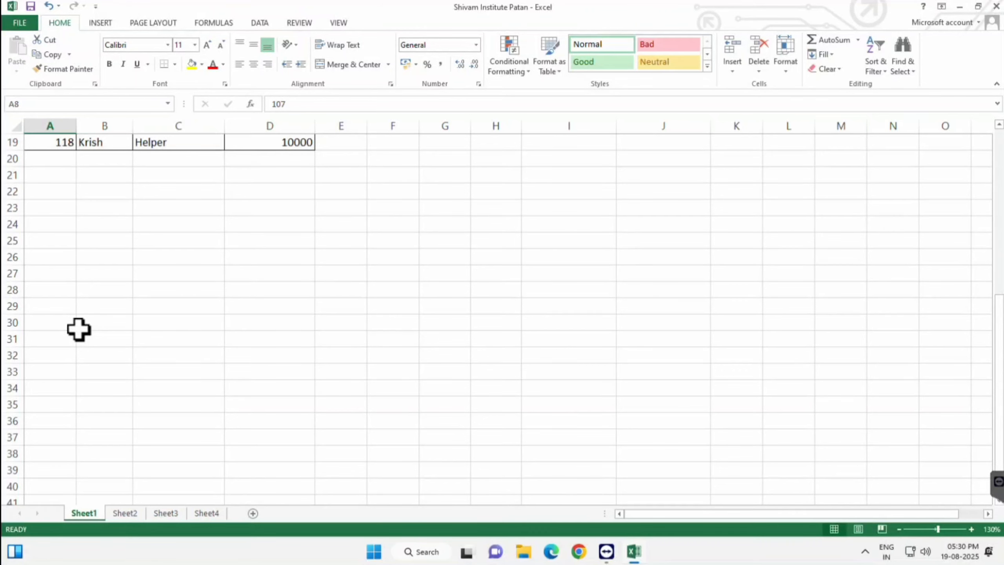
scroll(78, 330, up, 6)
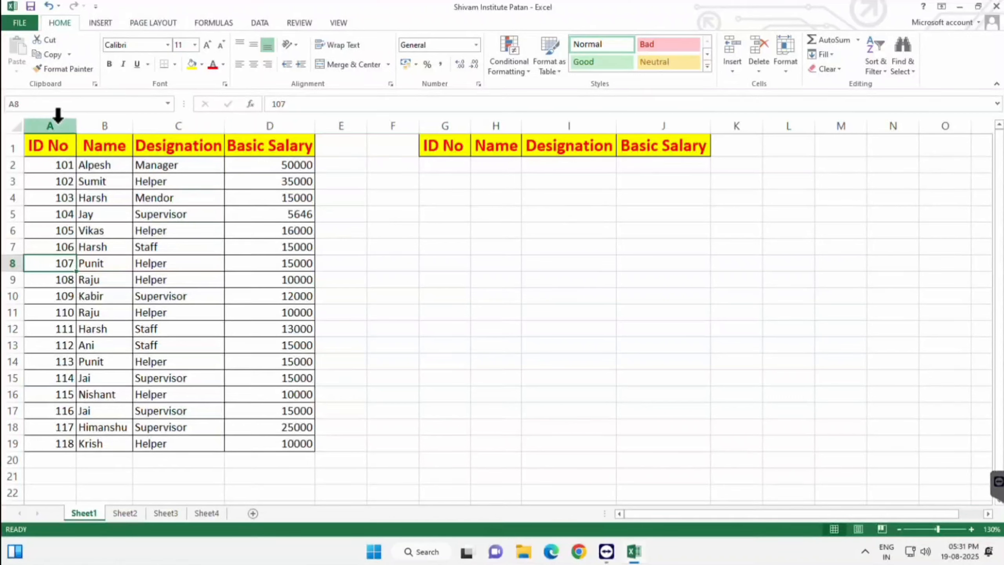
Compare the source table's headers in A1:D1 with the lookup table's headers in G1:J1 and the cells beneath them.
drag(48, 147, 298, 453)
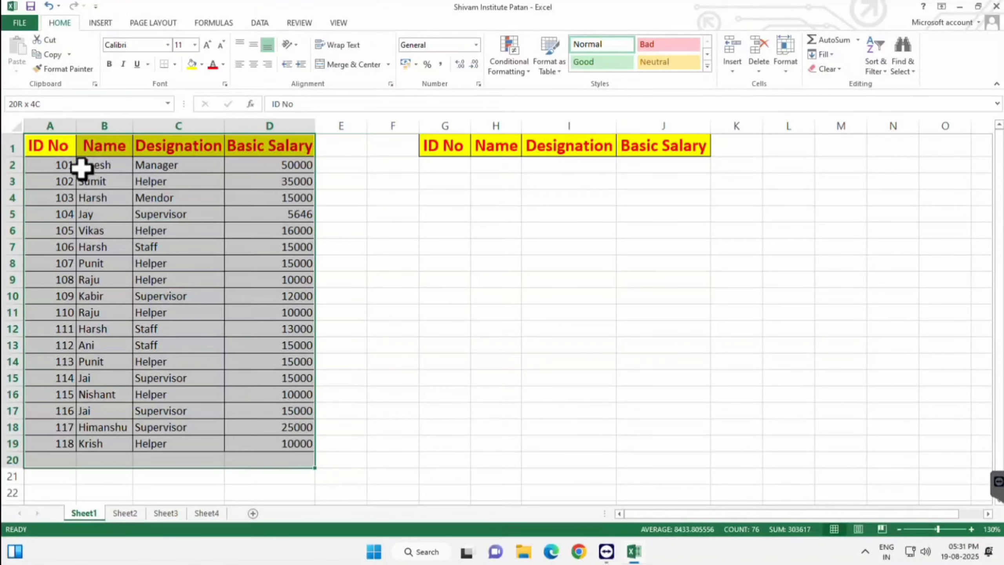
drag(38, 144, 265, 145)
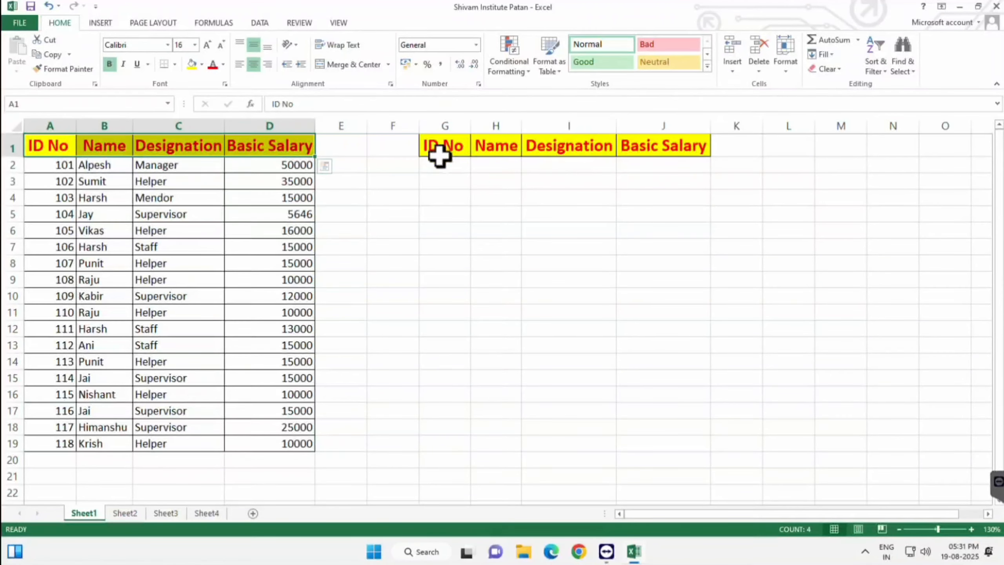
drag(439, 152, 662, 144)
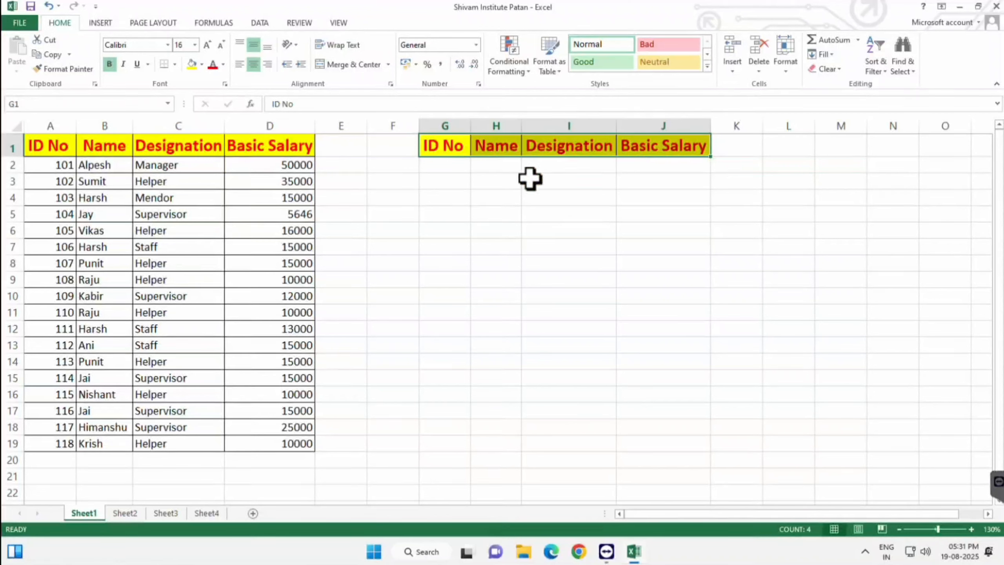
click(484, 166)
click(559, 163)
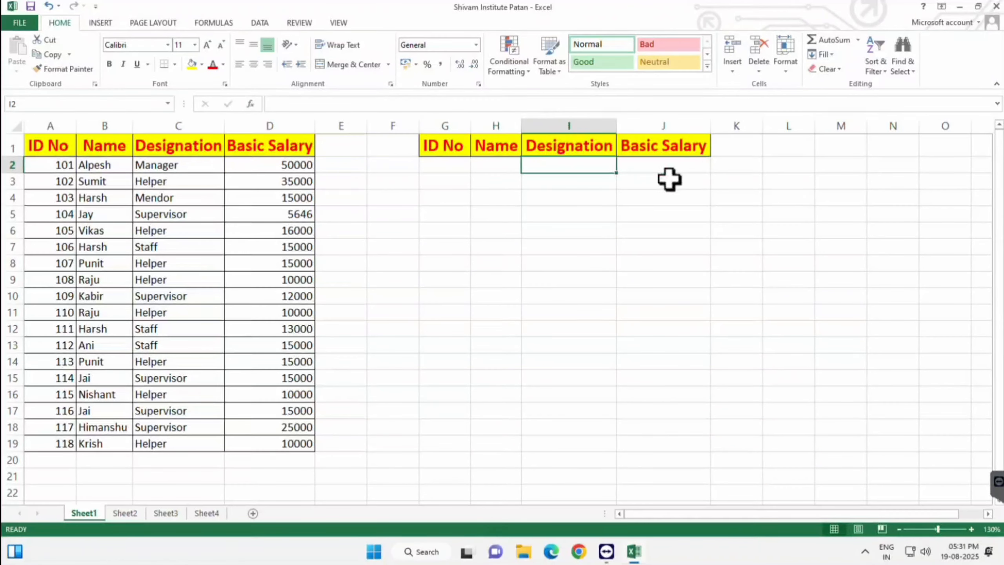
click(681, 169)
click(459, 169)
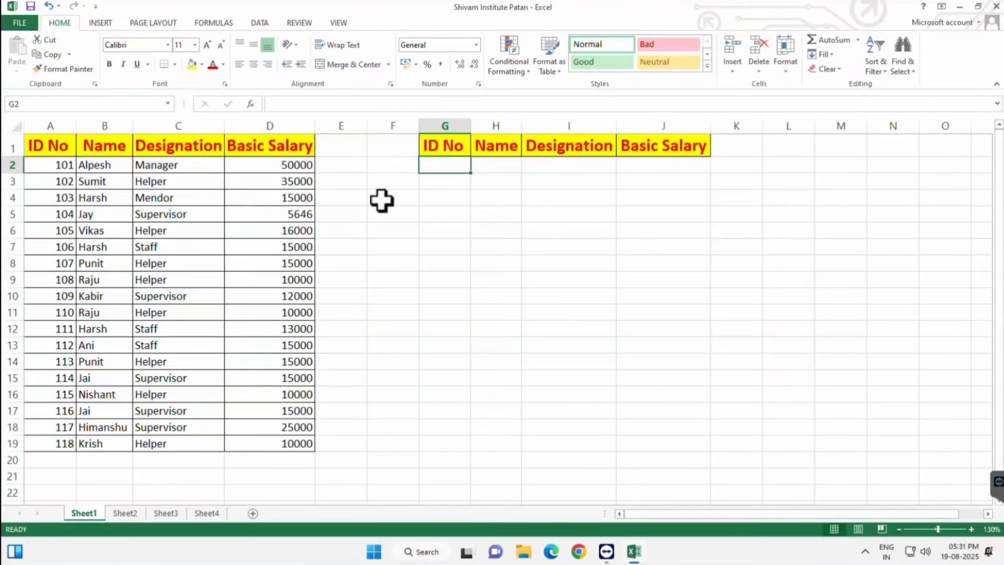
Enter =LOOKUP(G2,A1:D19,B1:B19) in H2 to return the employee name for the ID in G2.
click(496, 171)
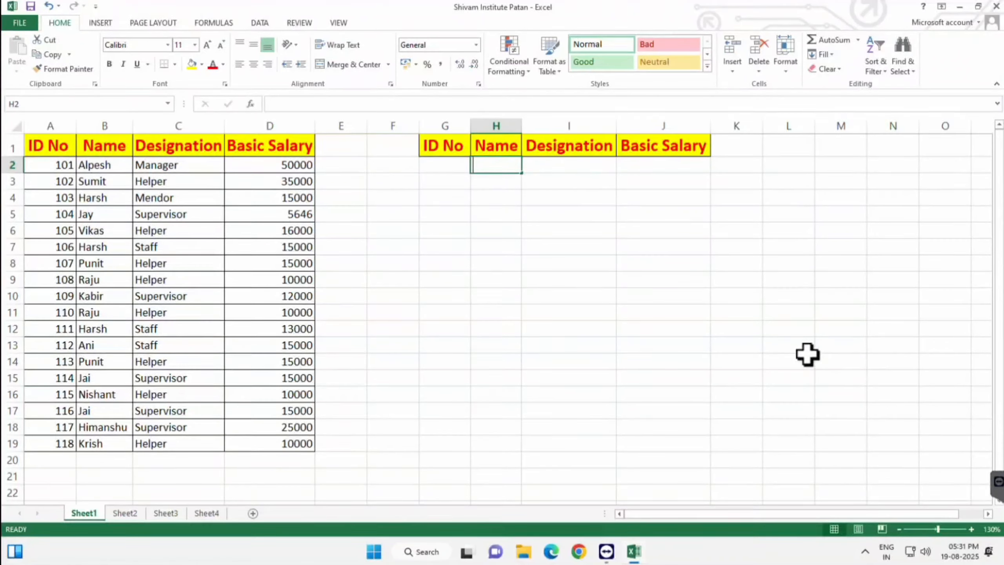
text(=loo)
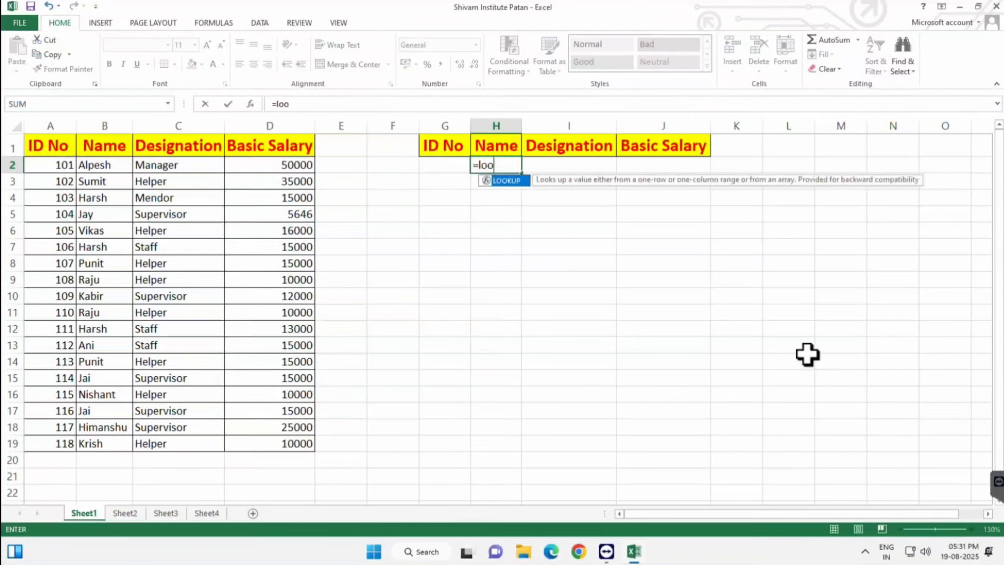
key(Tab)
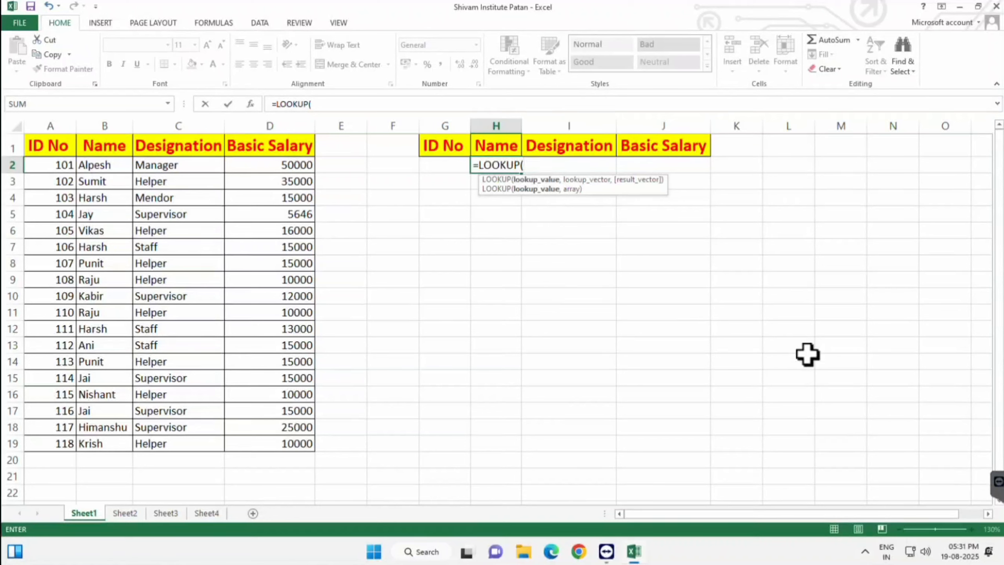
click(449, 164)
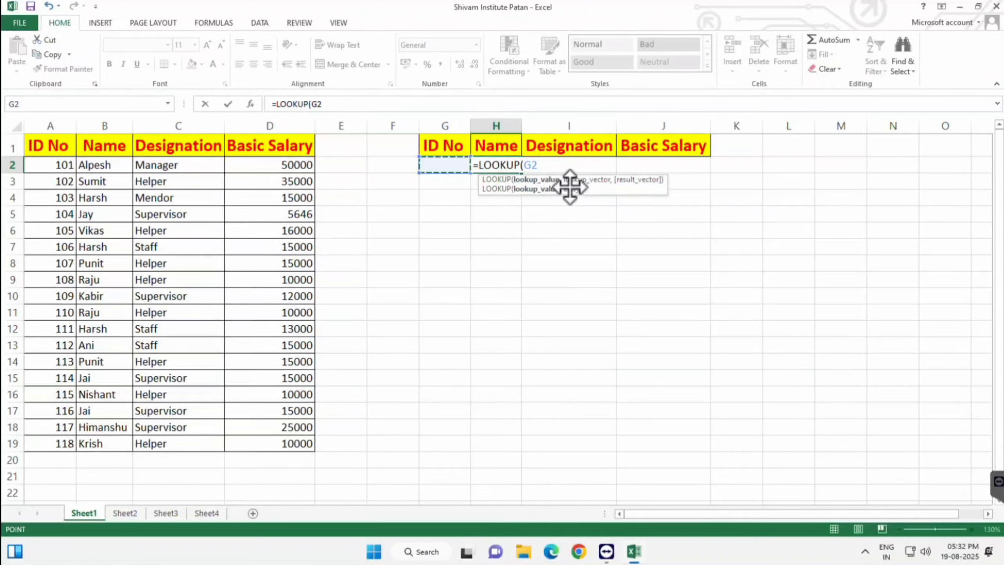
text(,)
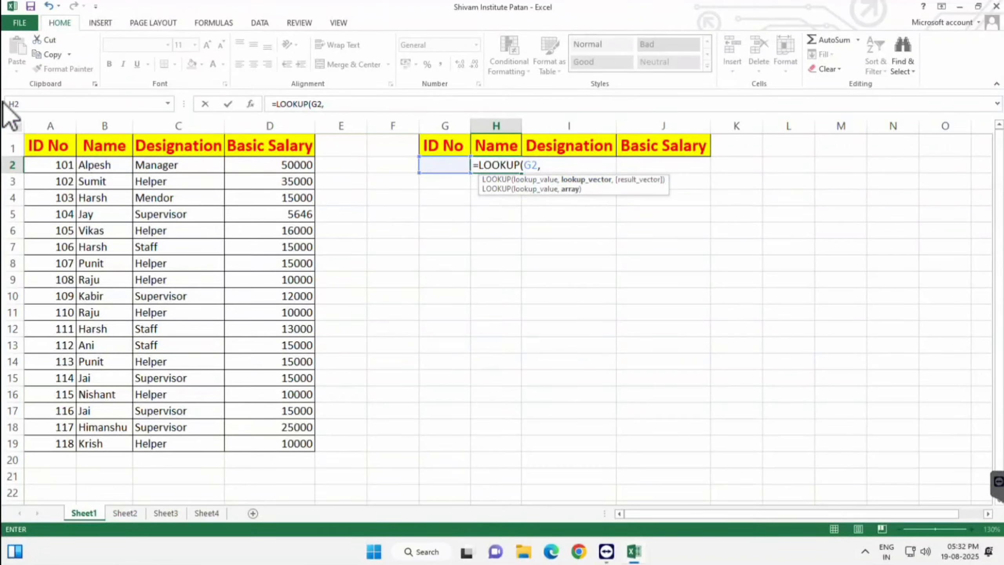
drag(44, 145, 285, 448)
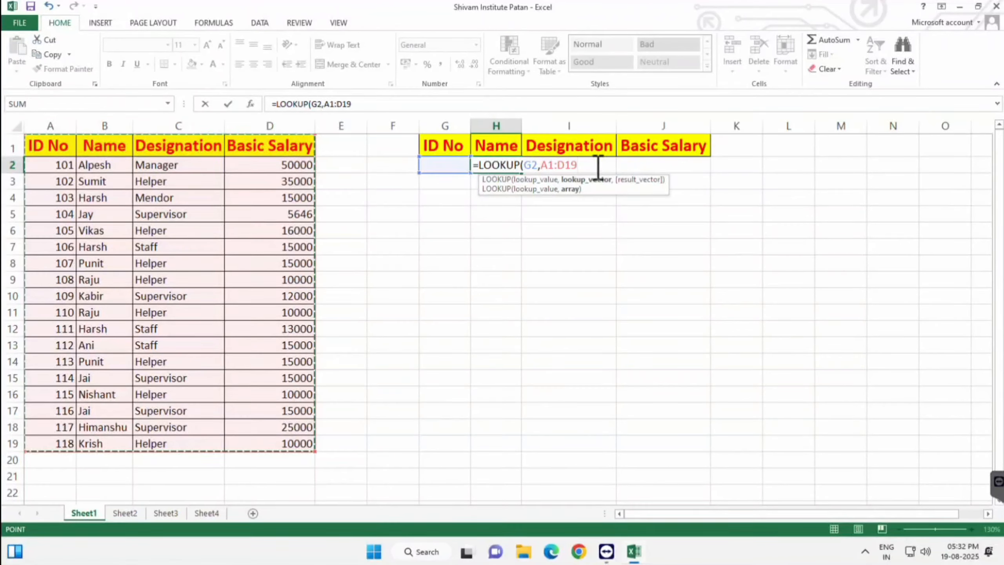
text(,)
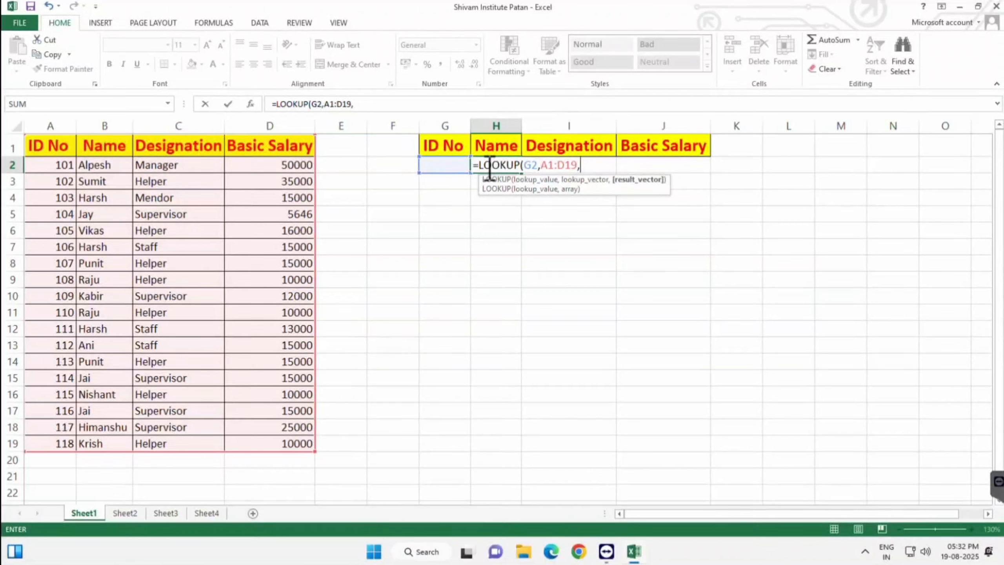
drag(107, 141, 119, 447)
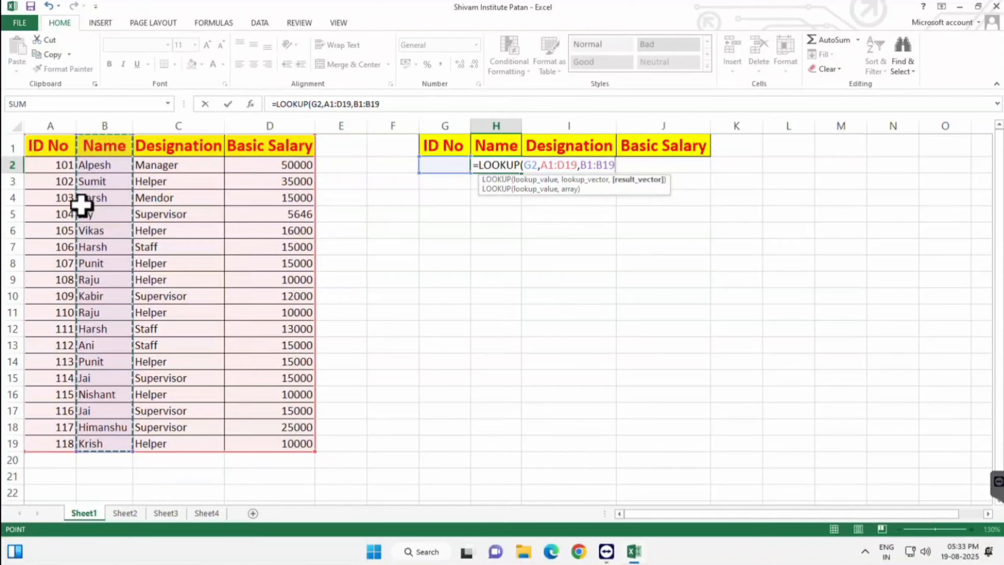
text())
key(Return)
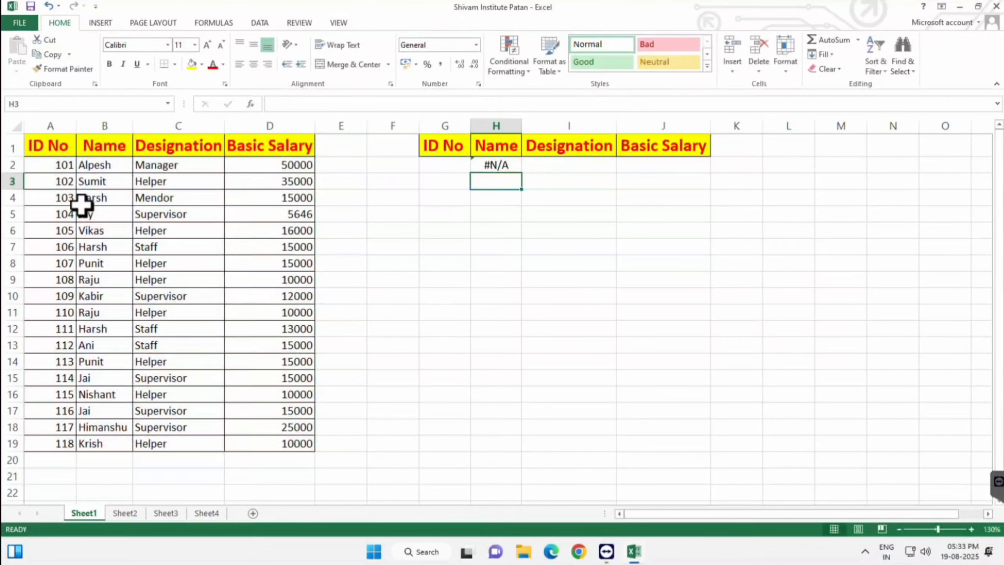
Enter the ID number listed in A6 into G2 as the lookup value and check the name formula in H2.
key(Up)
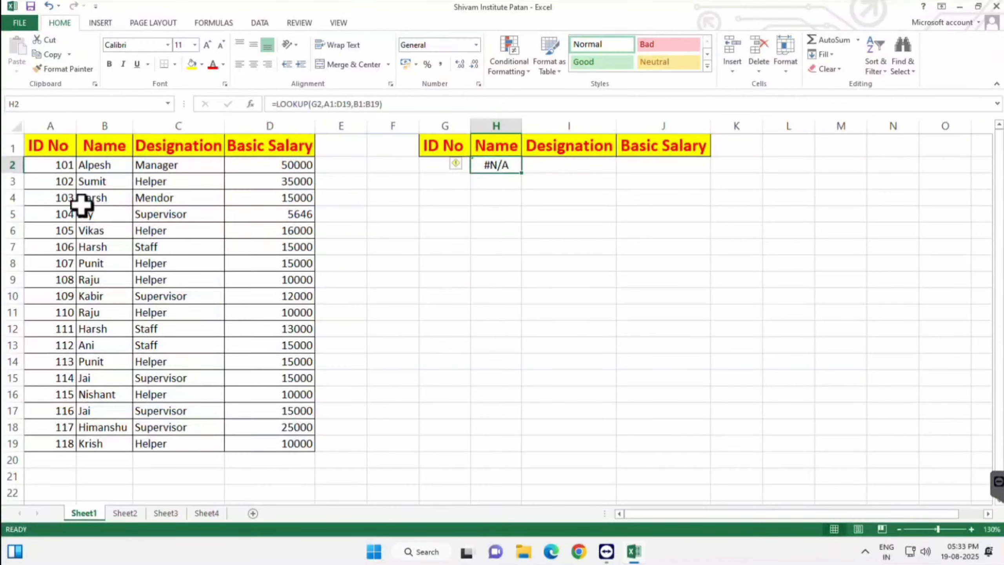
key(Left)
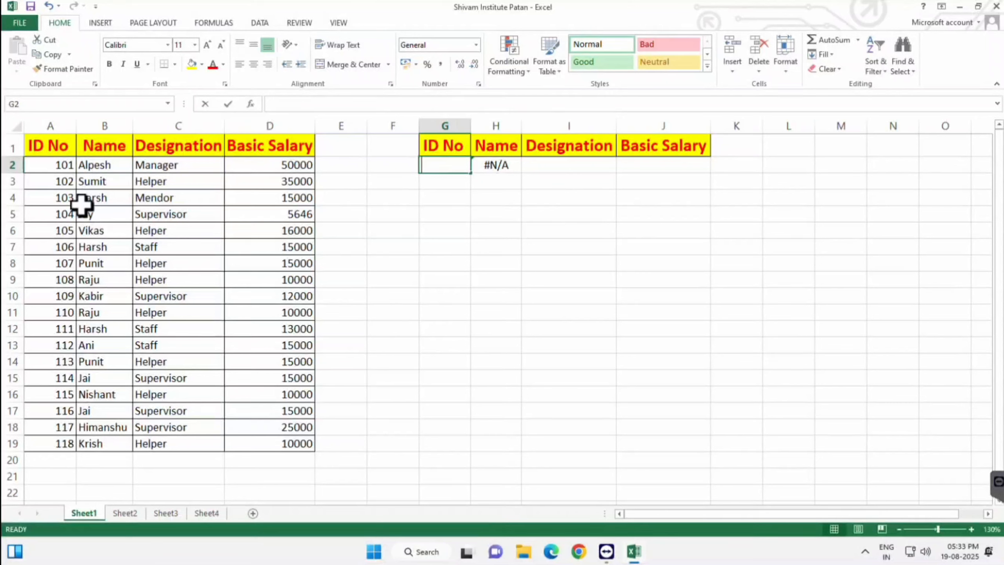
text(105)
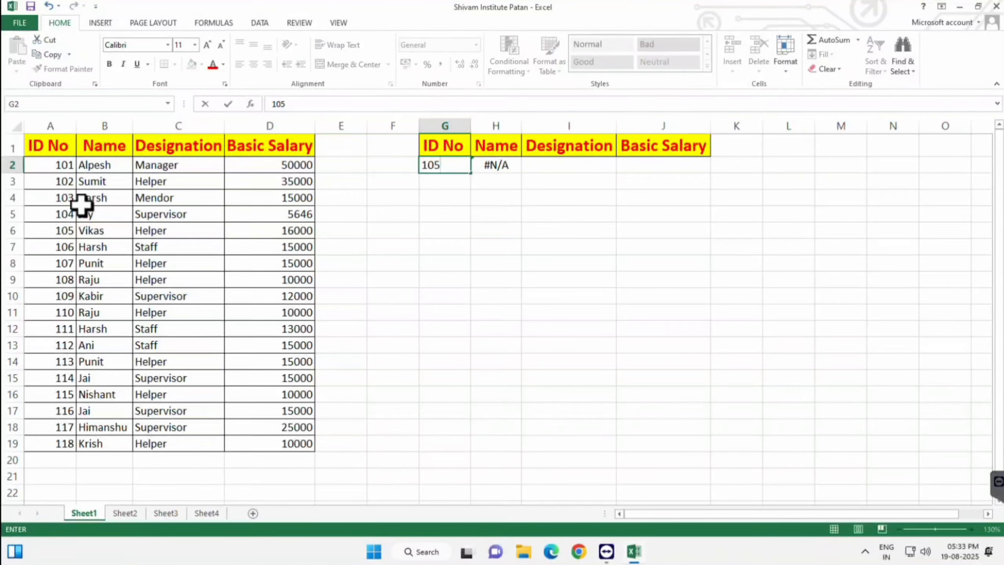
key(Return)
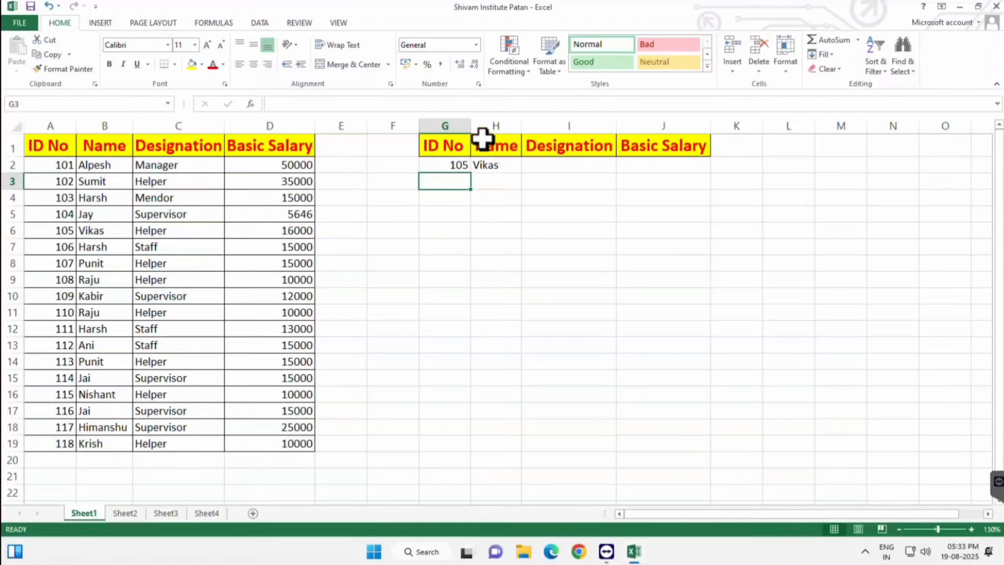
click(503, 165)
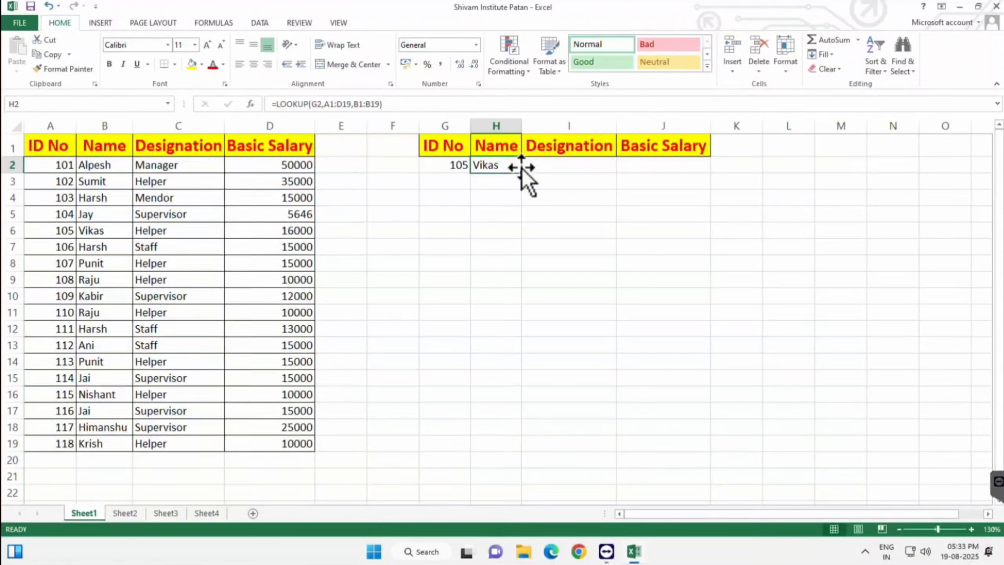
Enter =LOOKUP(G2,A1:D19,C1:C19) in I2 to return the designation for the ID in G2.
click(553, 167)
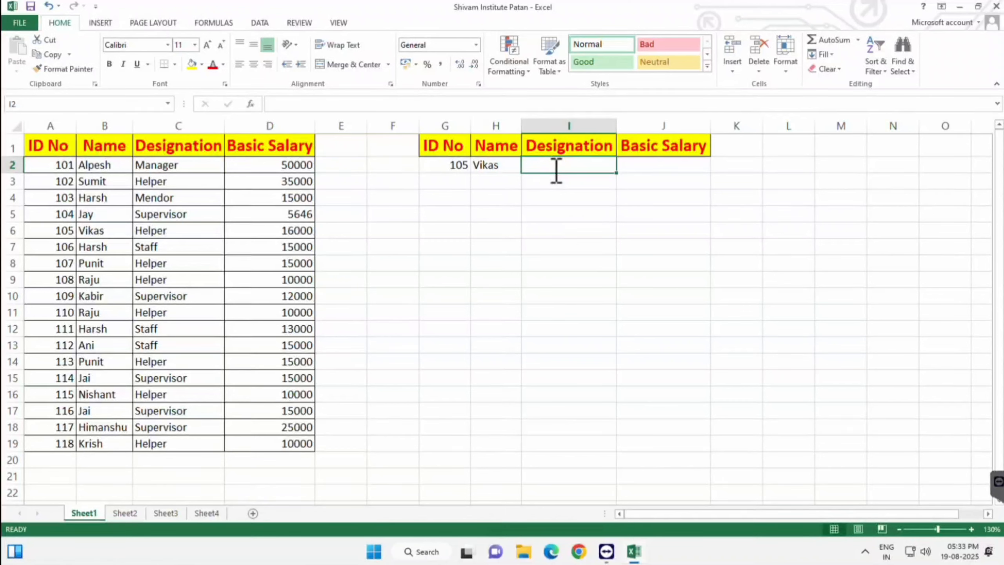
text(=LOOKUP()
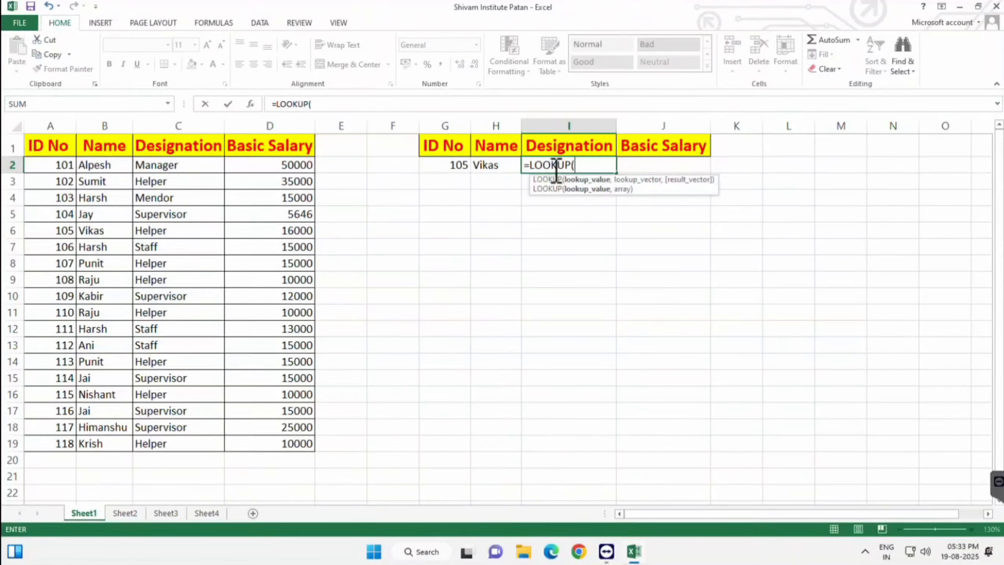
click(459, 168)
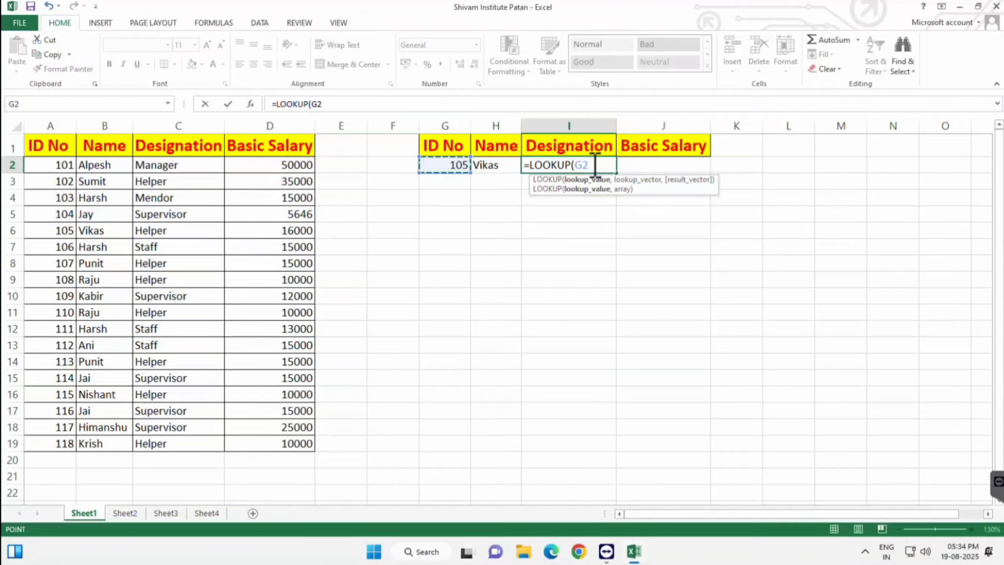
text(,)
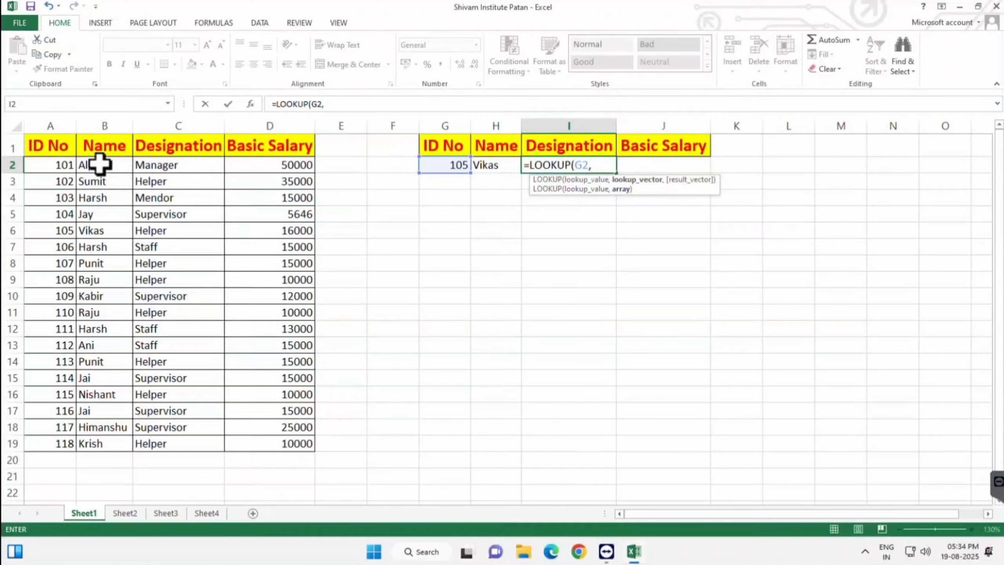
click(50, 142)
drag(87, 152, 292, 437)
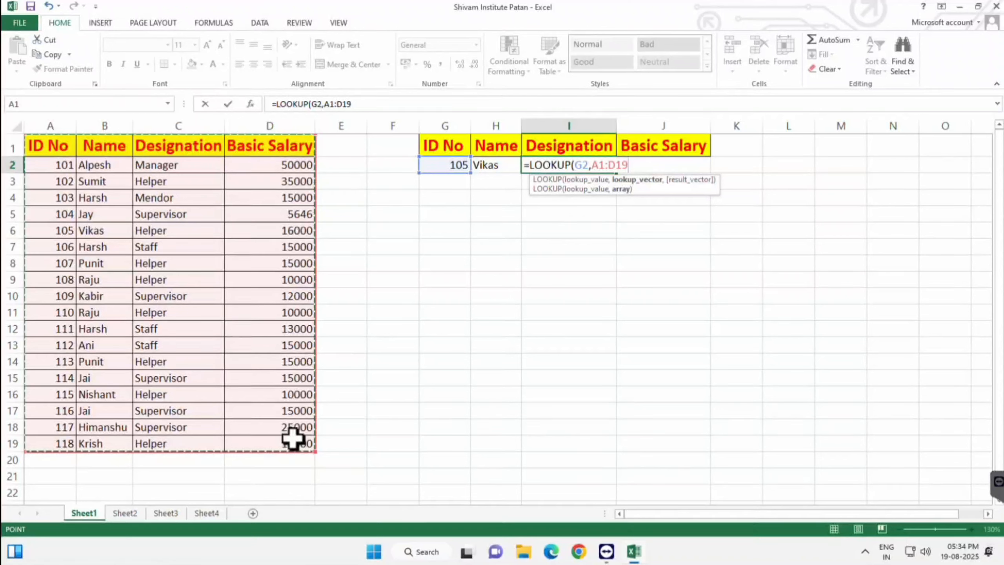
text(,)
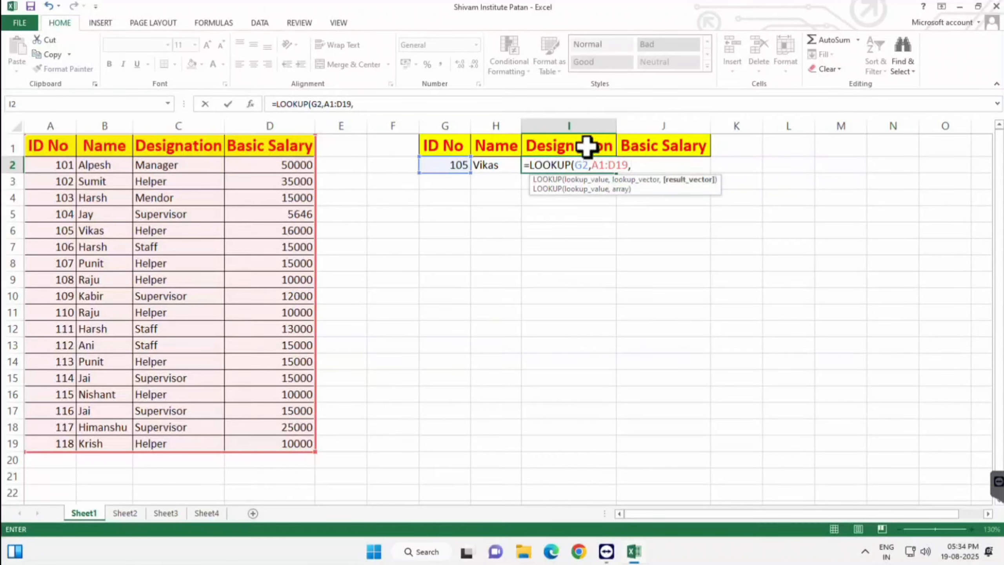
drag(185, 147, 166, 446)
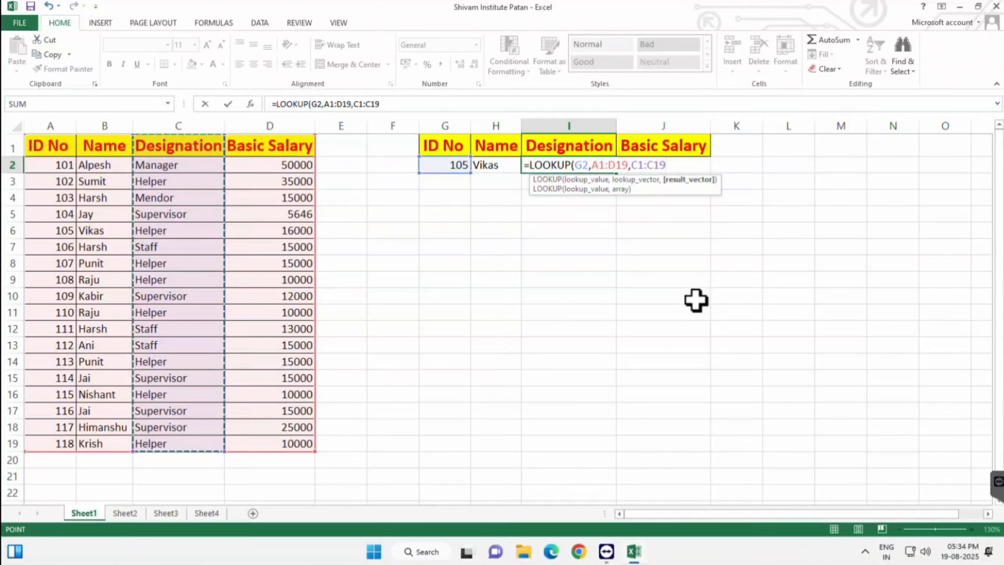
key(Return)
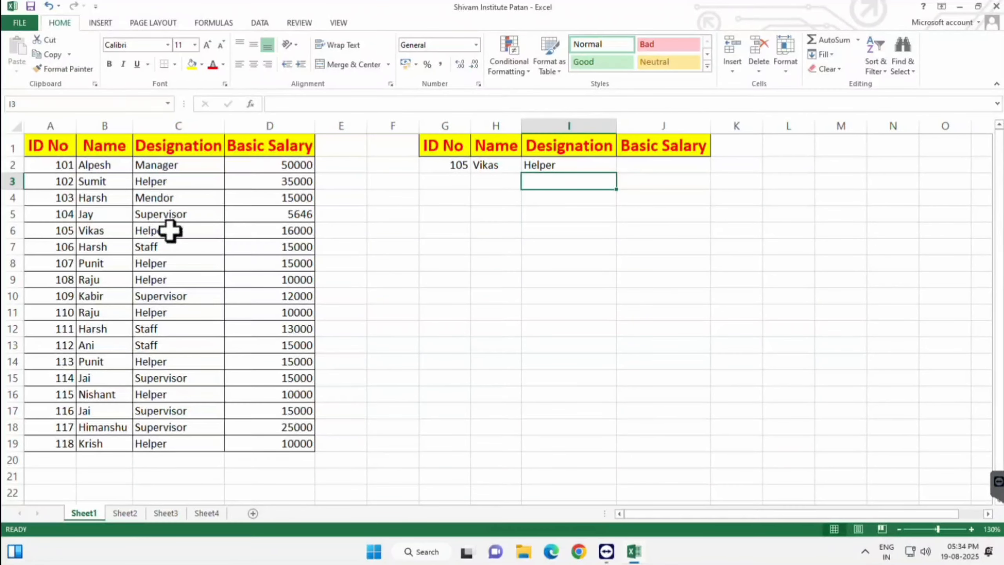
Enter the ID number listed in A4 into G2 to test the name and designation formulas.
click(426, 166)
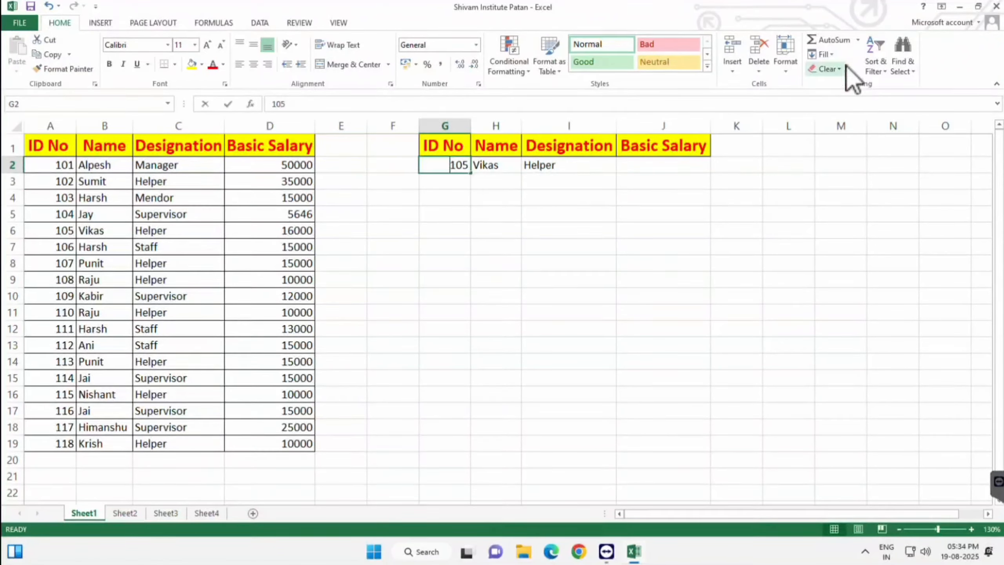
text(103)
key(Return)
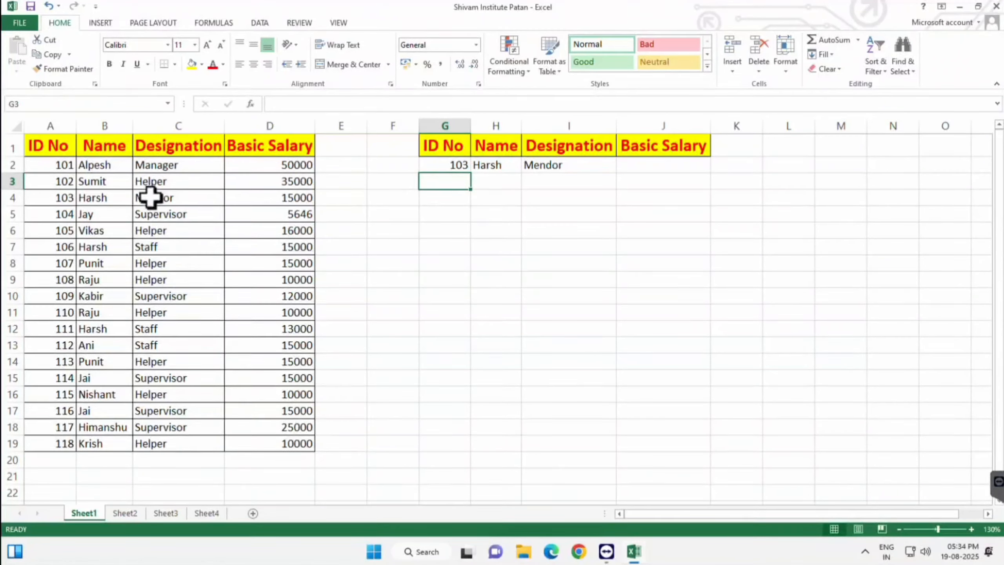
Enter =LOOKUP(G2,A1:D19,D1:D19) in J2 to return the basic salary for the ID in G2.
click(657, 163)
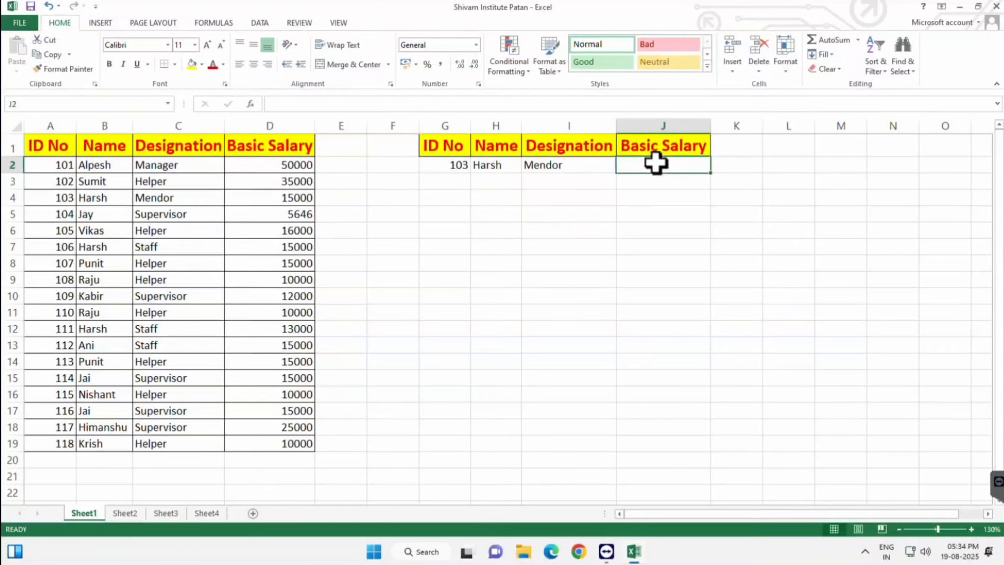
key(F2)
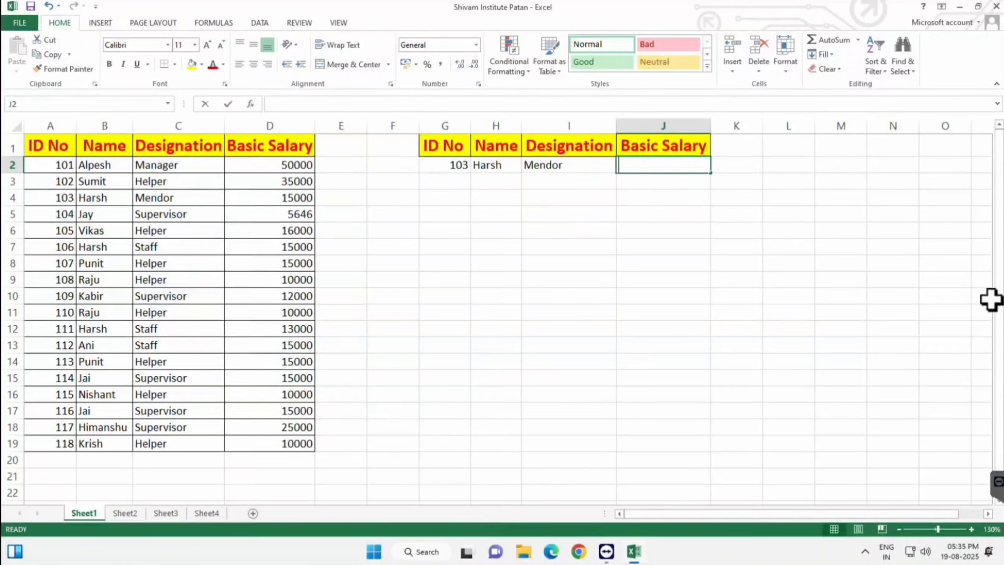
text(=LOOKUP()
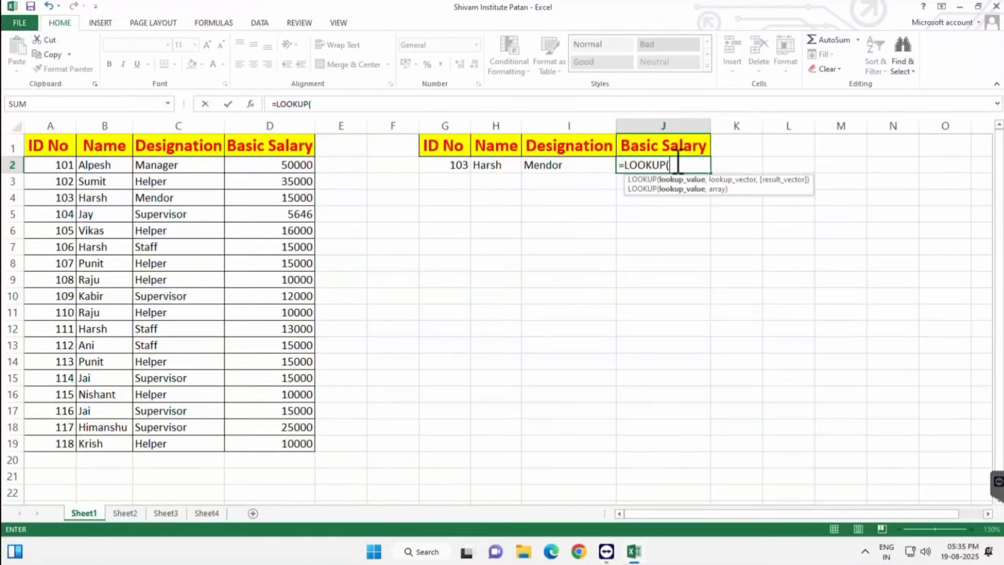
click(447, 168)
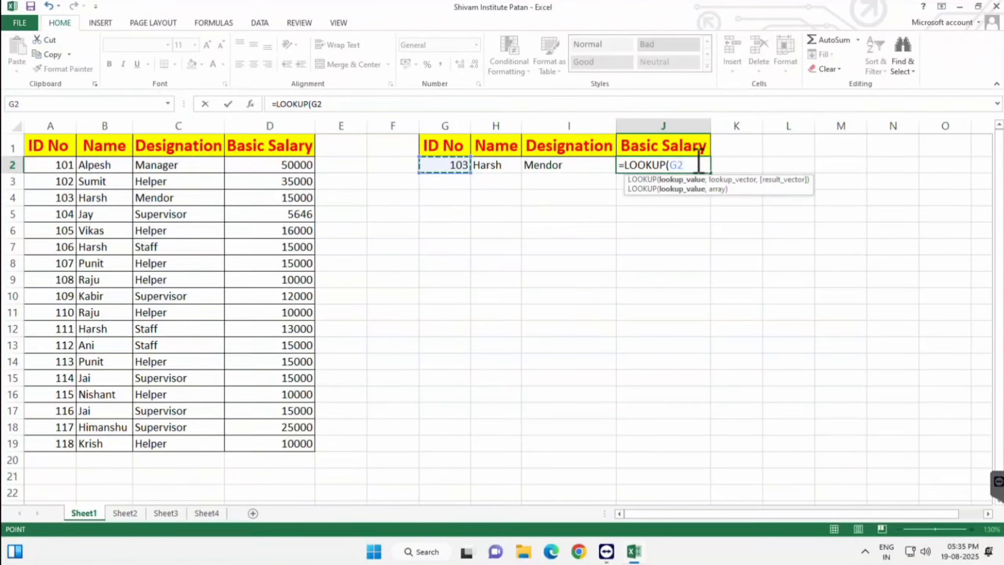
text(,)
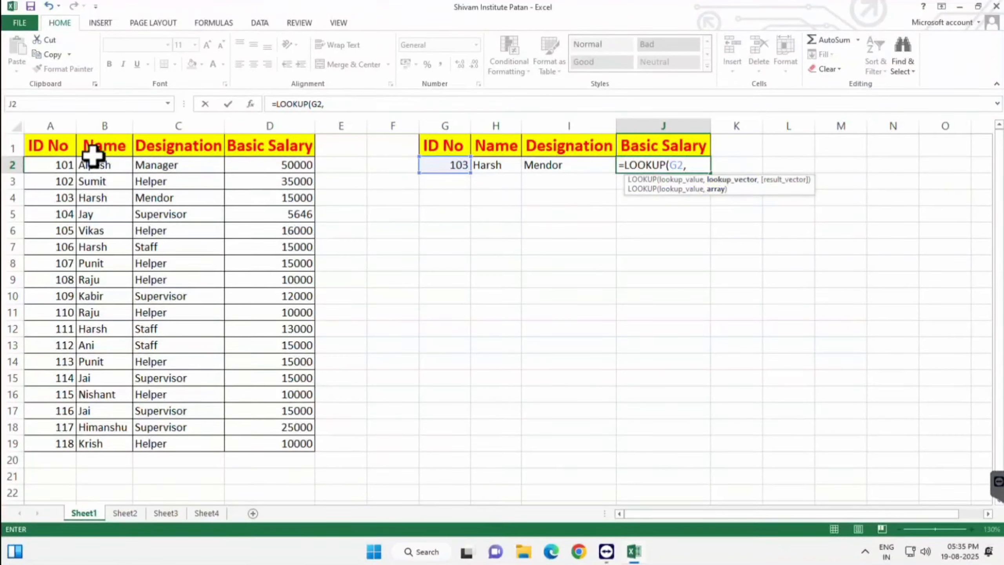
drag(43, 144, 276, 451)
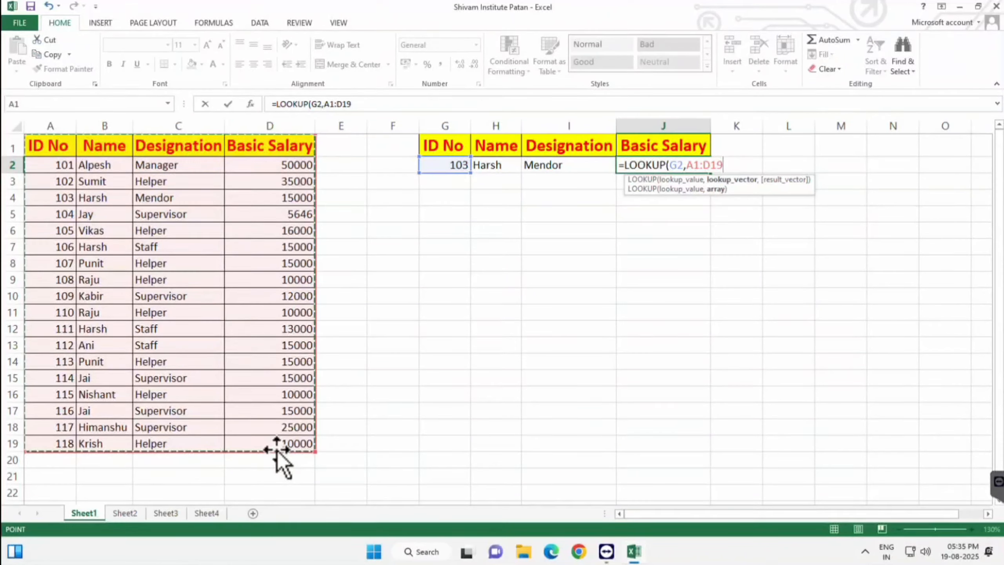
text(,)
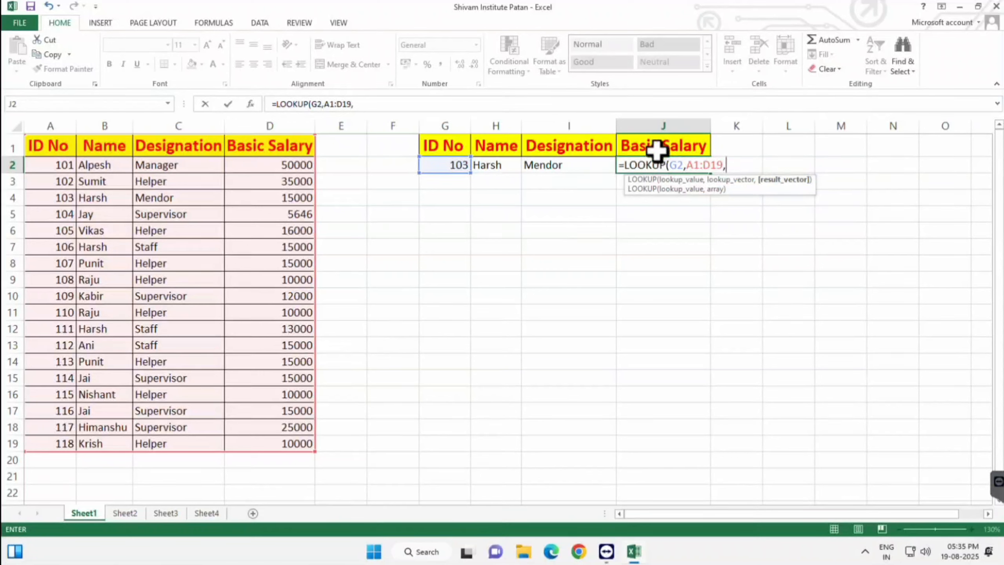
drag(282, 143, 271, 440)
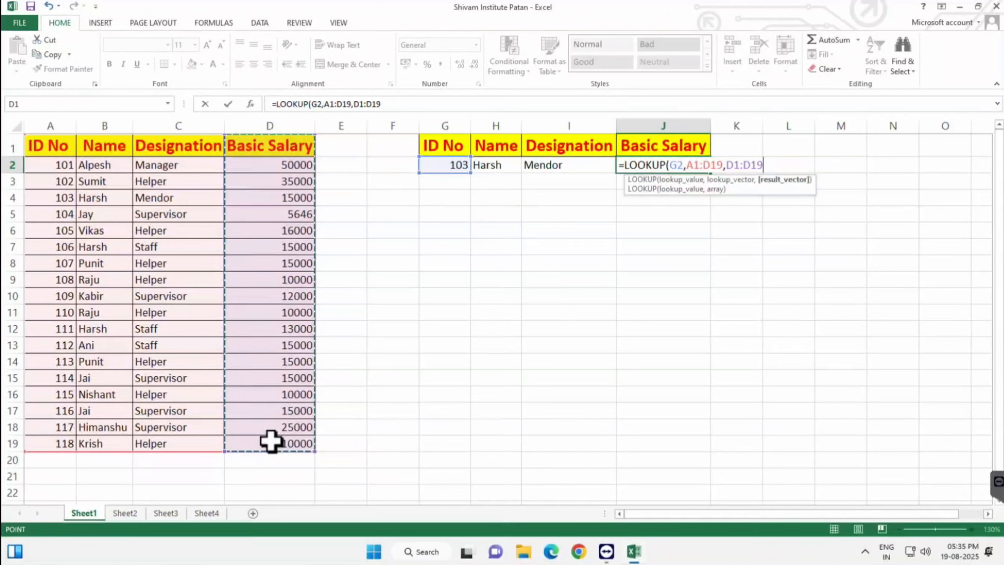
key(Return)
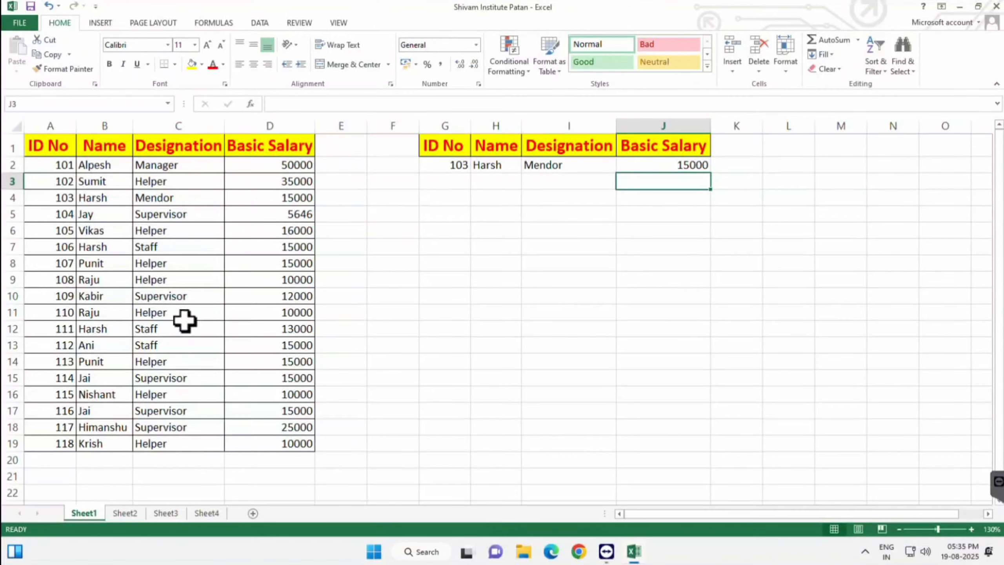
Test the three lookup formulas by entering the ID numbers listed in A8, A13 and A3 into G2 in turn.
scroll(184, 321, down, 1)
scroll(184, 321, down, 2)
scroll(184, 321, up, 3)
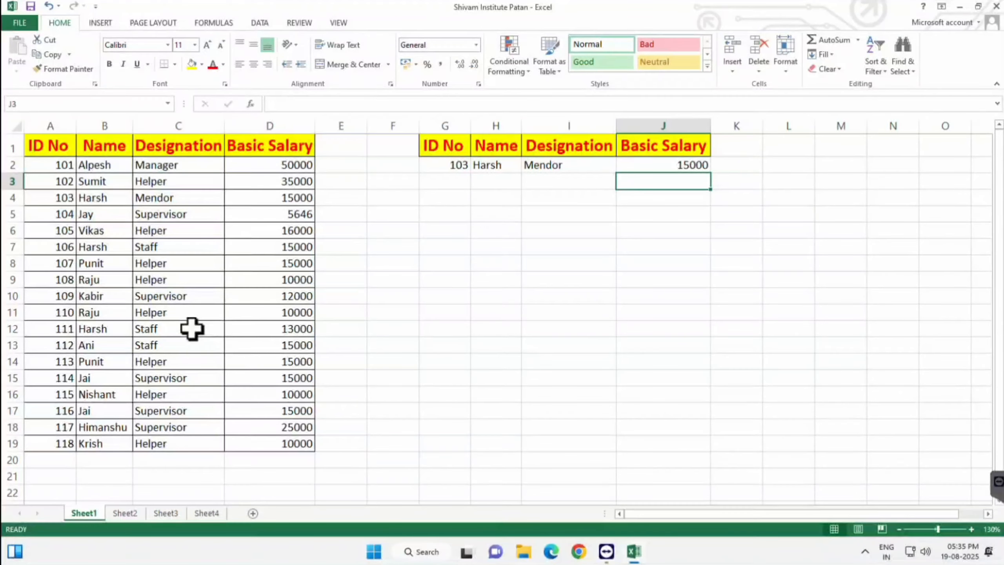
click(463, 164)
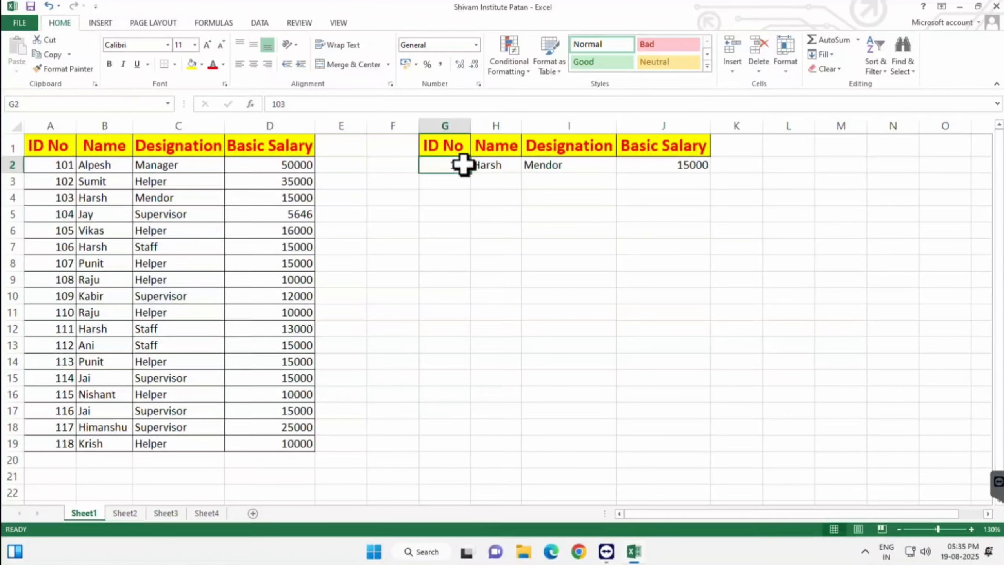
text(107)
key(Return)
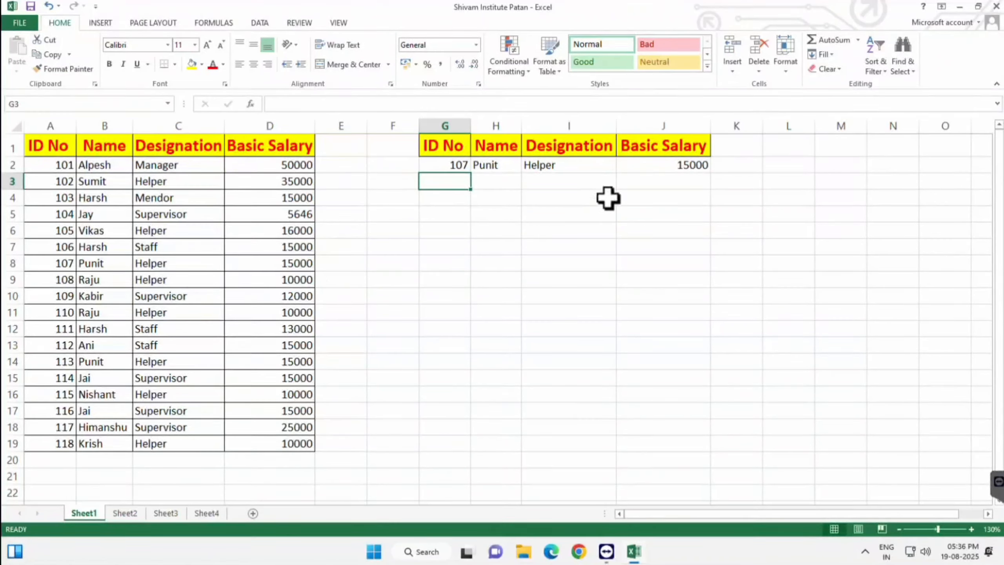
click(442, 161)
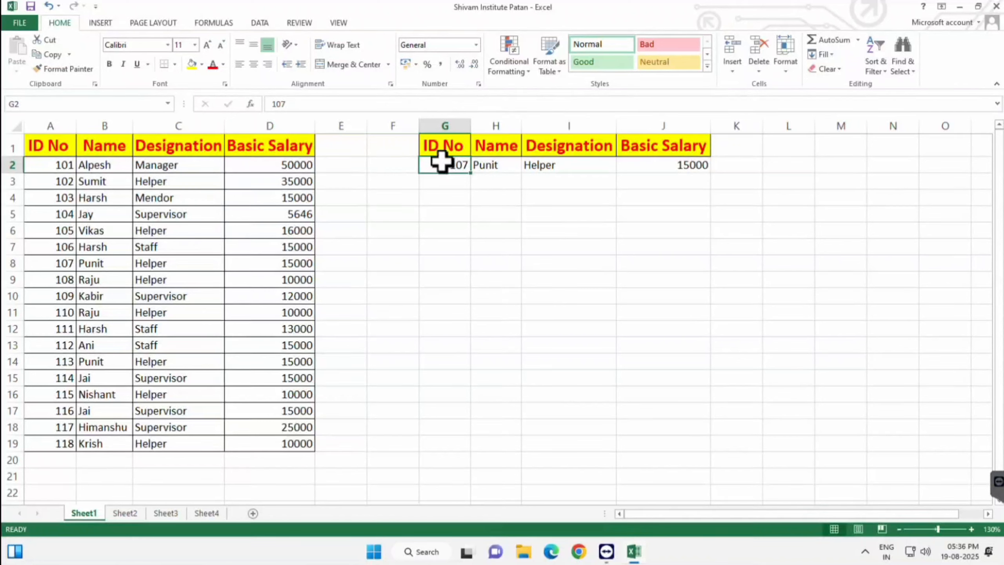
text(112)
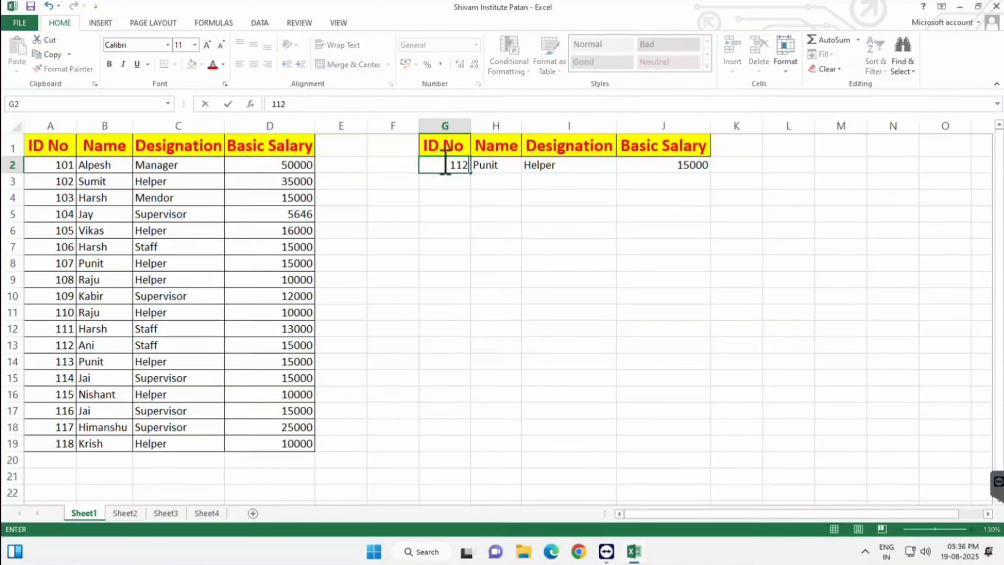
key(Return)
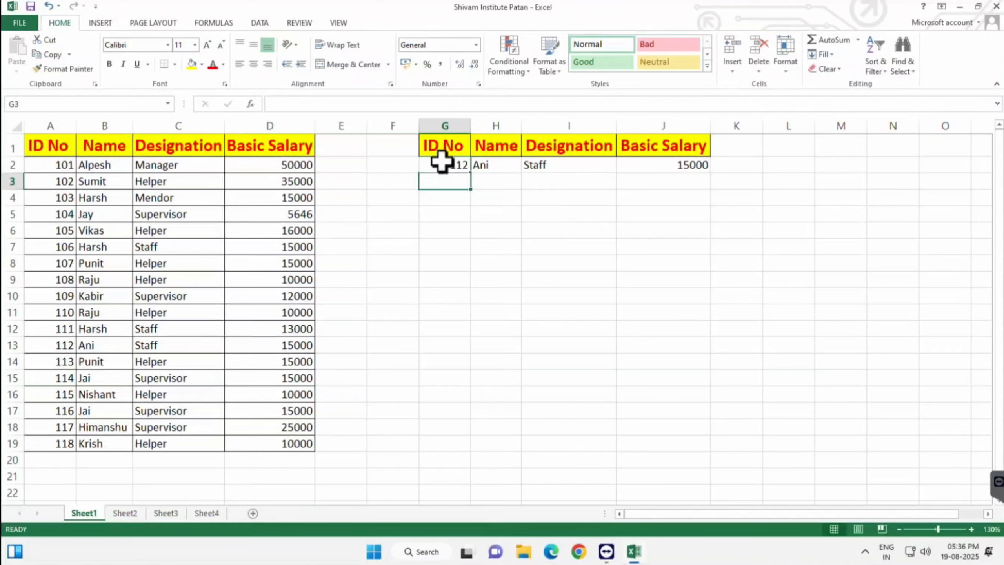
click(441, 162)
text(102)
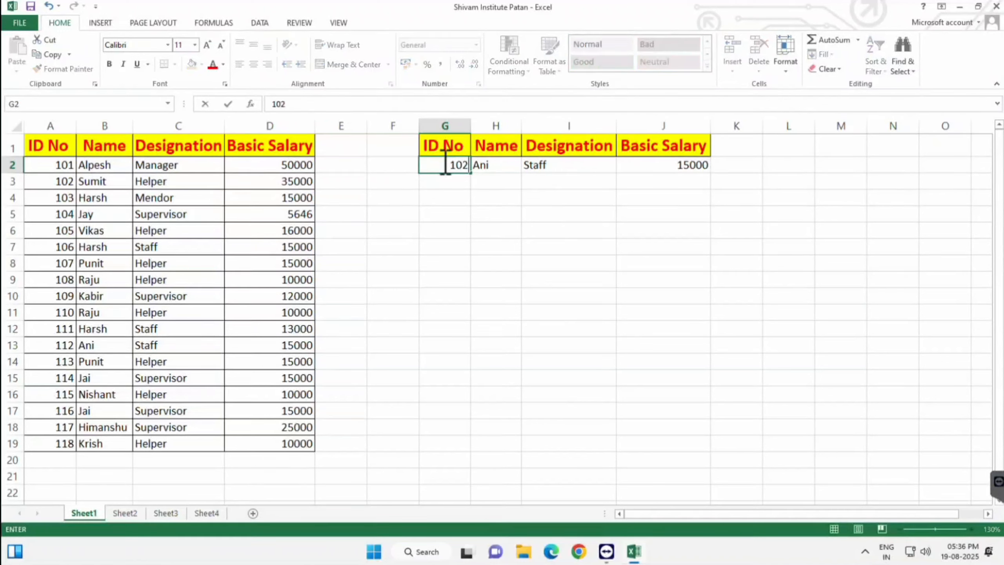
key(Return)
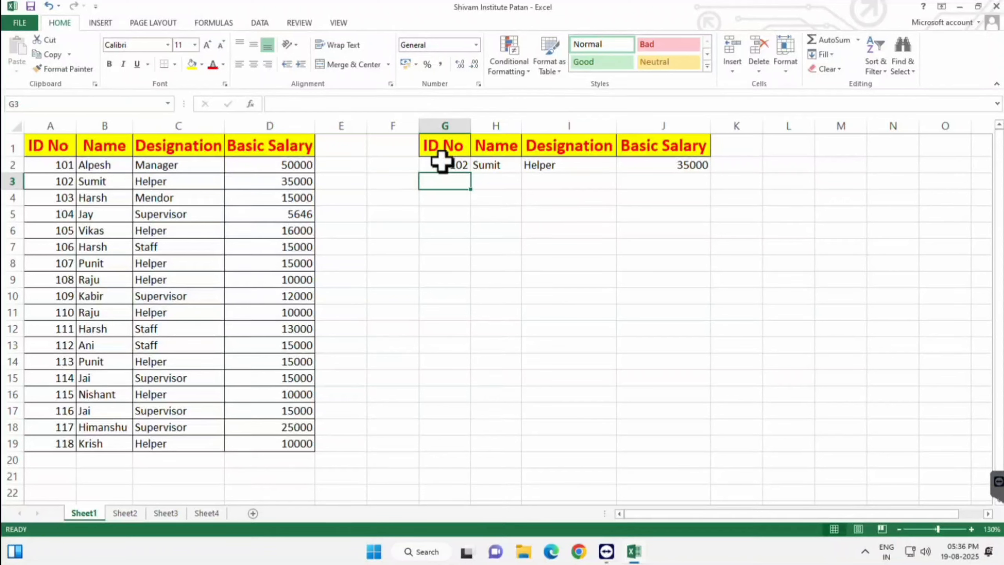
Compare the ID, name, designation and salary cells in source row A2:D2 with the lookup cells G2:J2.
click(443, 161)
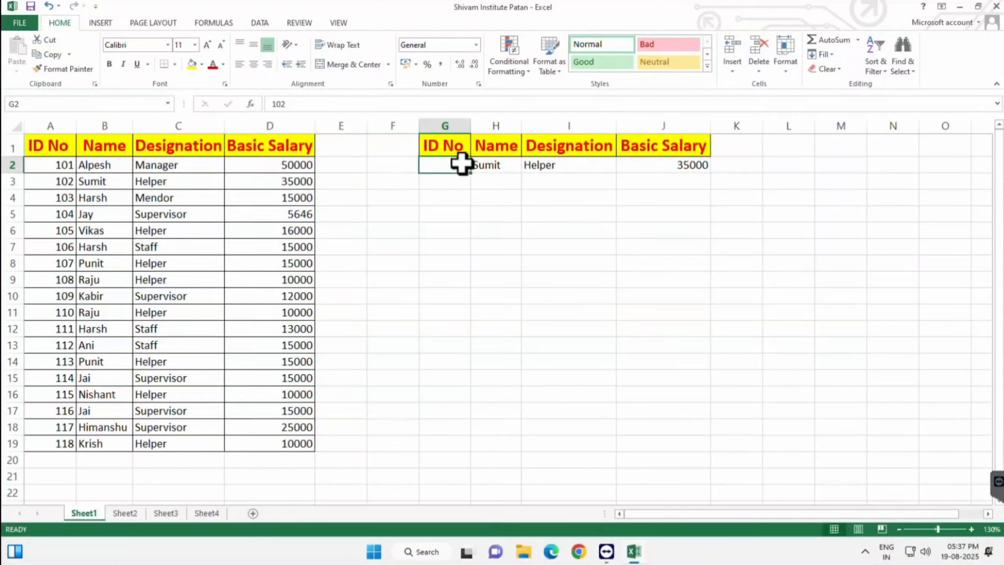
click(62, 163)
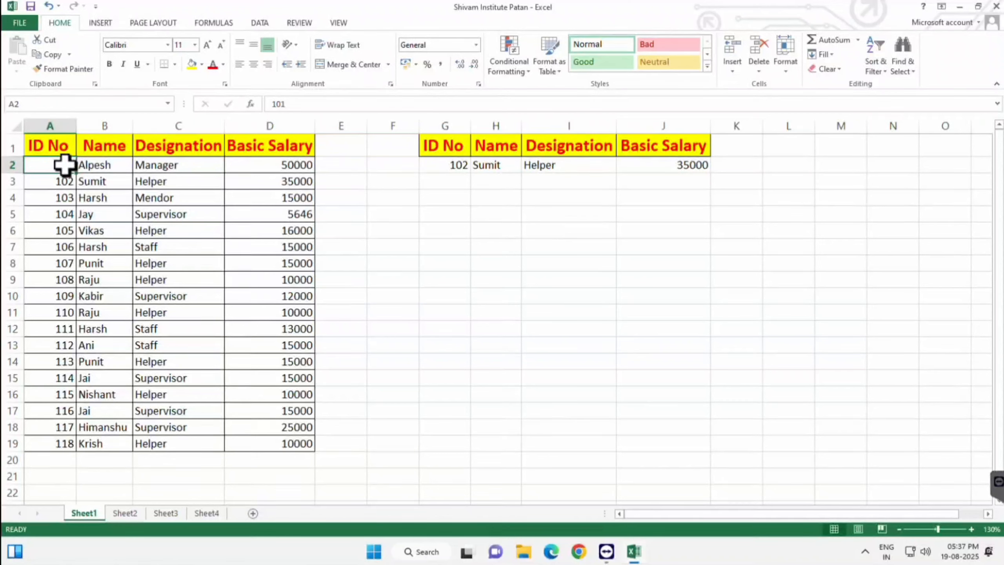
drag(98, 165, 271, 163)
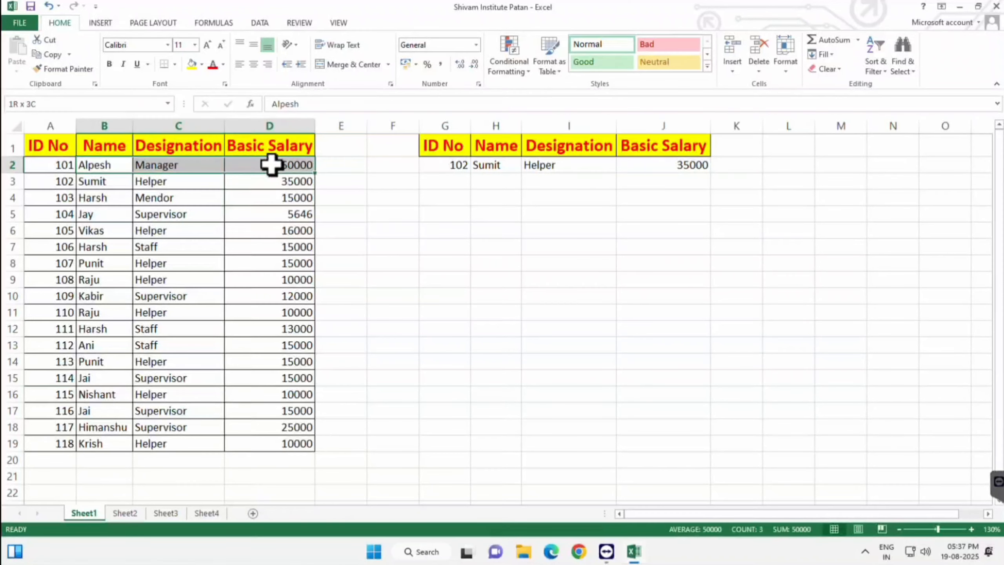
drag(502, 168, 698, 168)
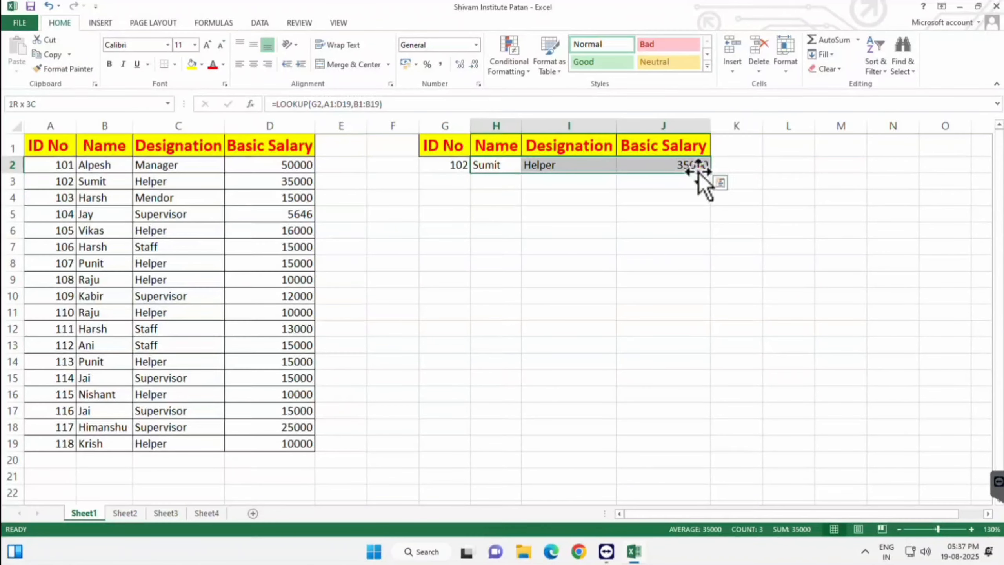
click(439, 164)
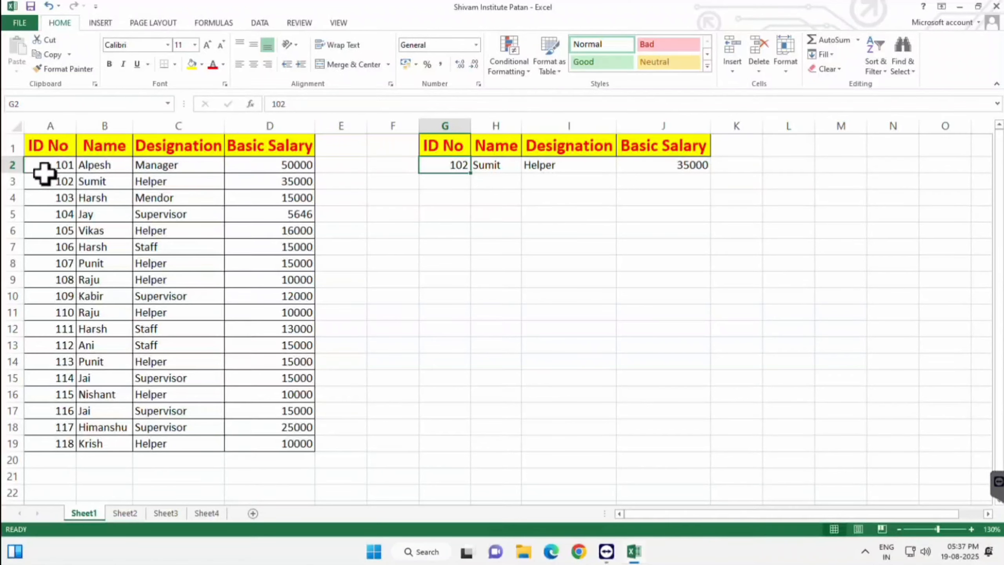
click(47, 171)
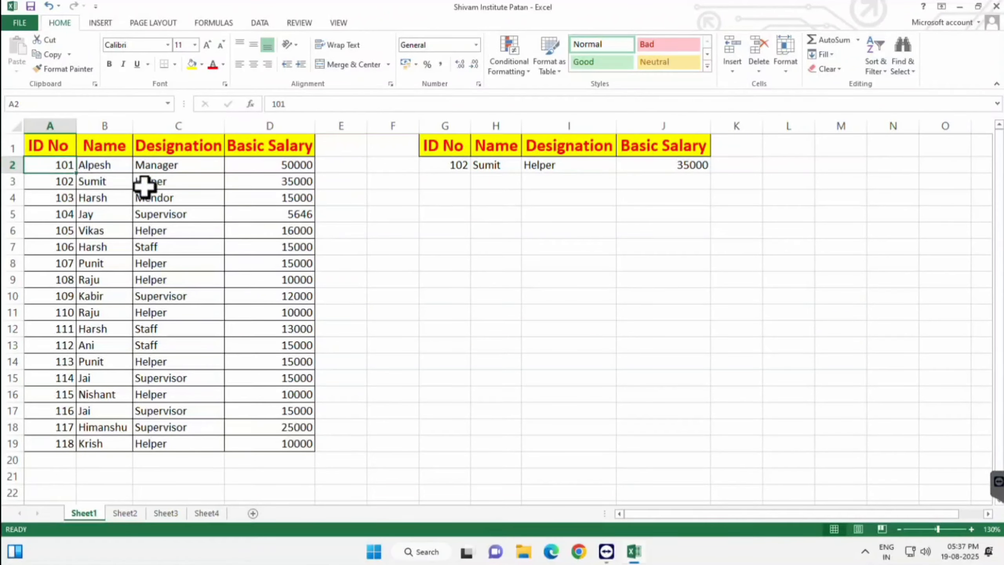
click(190, 163)
click(98, 164)
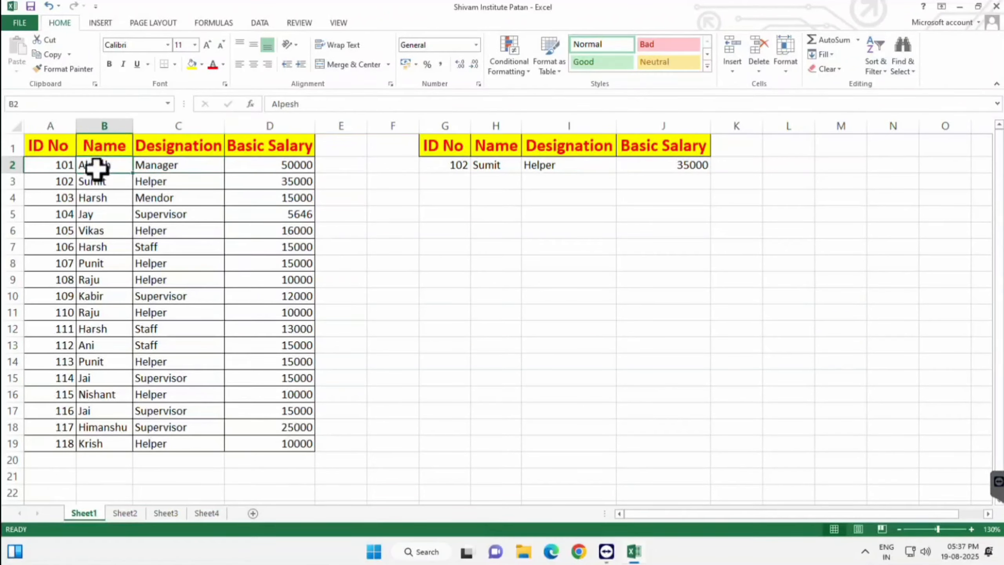
click(63, 166)
click(175, 166)
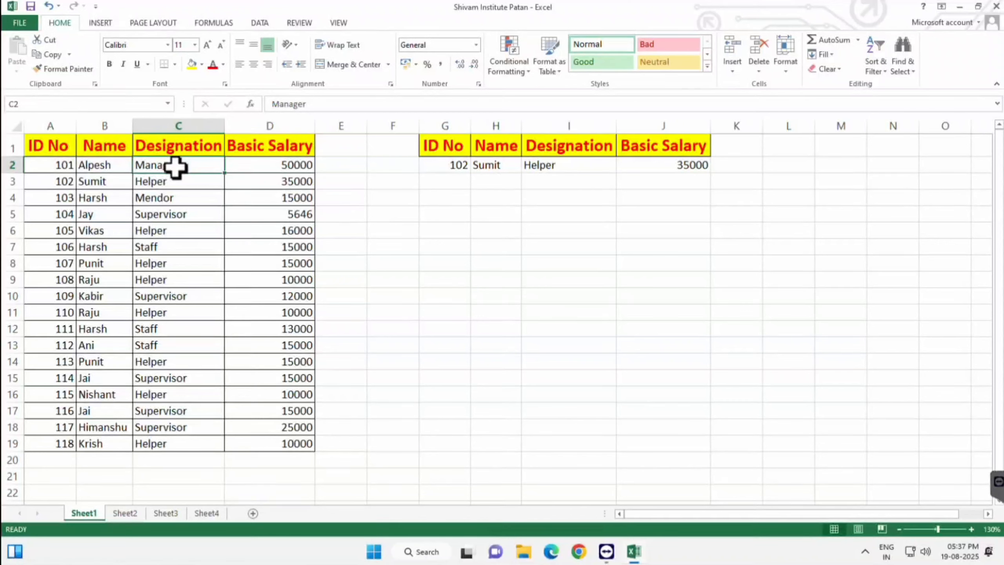
Review the ID in G2 and the separate LOOKUP formulas in H2, I2 and J2.
click(455, 164)
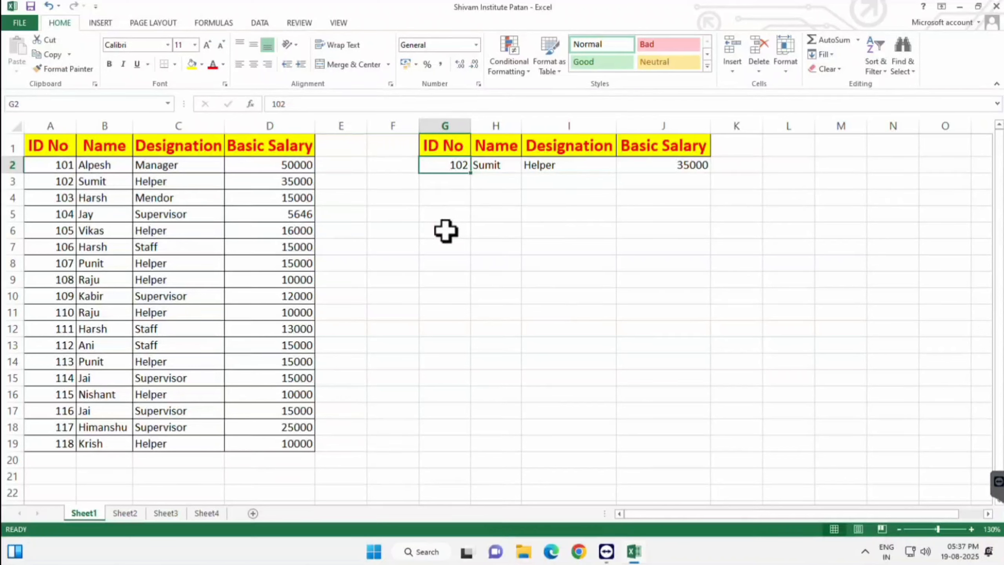
click(495, 169)
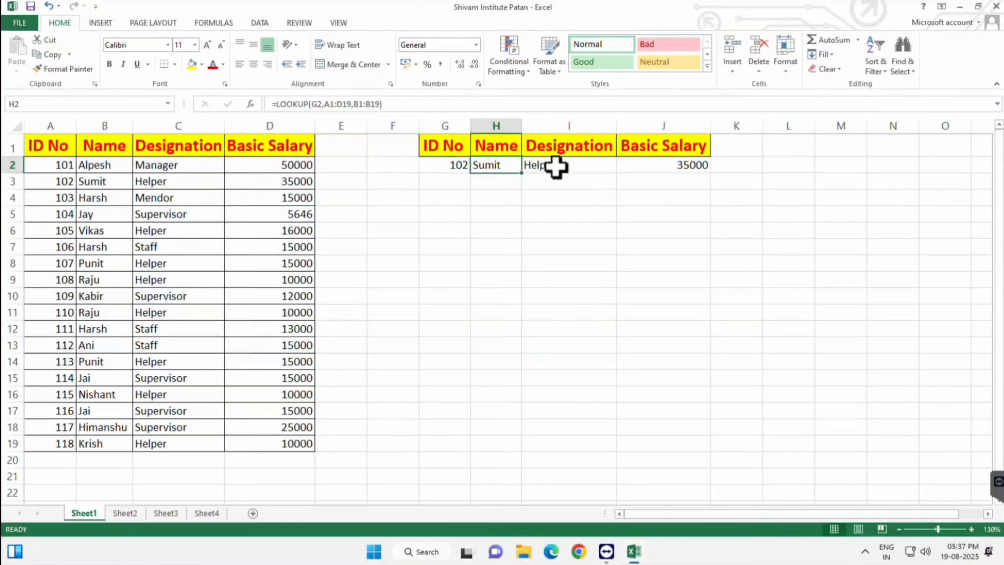
click(556, 166)
click(667, 166)
click(560, 170)
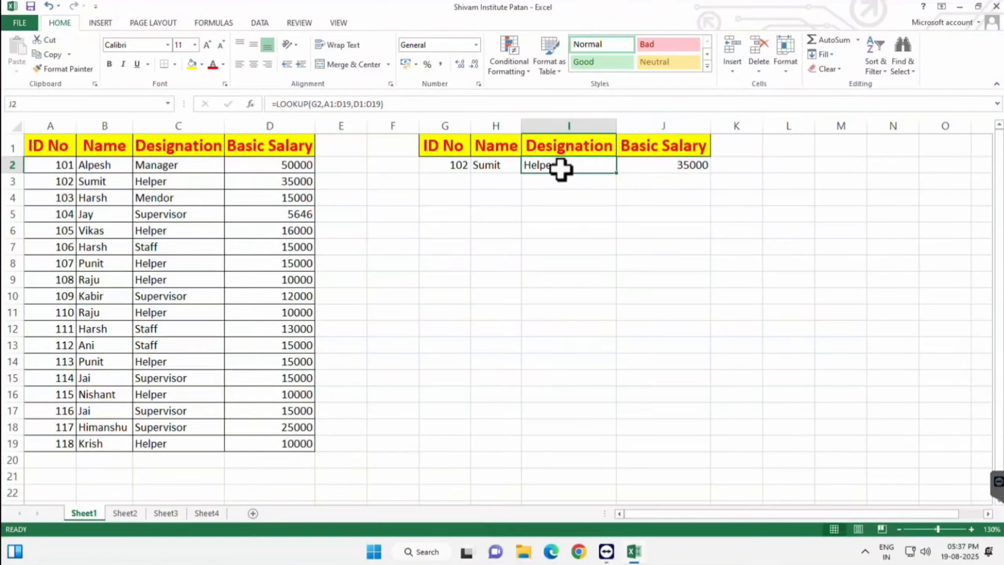
click(487, 168)
click(551, 161)
click(679, 171)
click(585, 173)
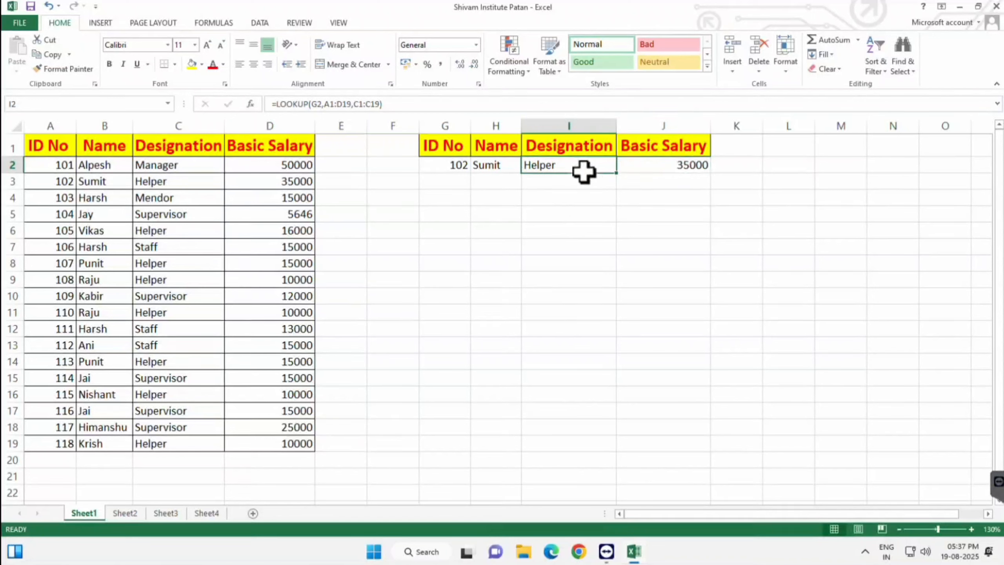
click(480, 166)
click(607, 171)
click(665, 163)
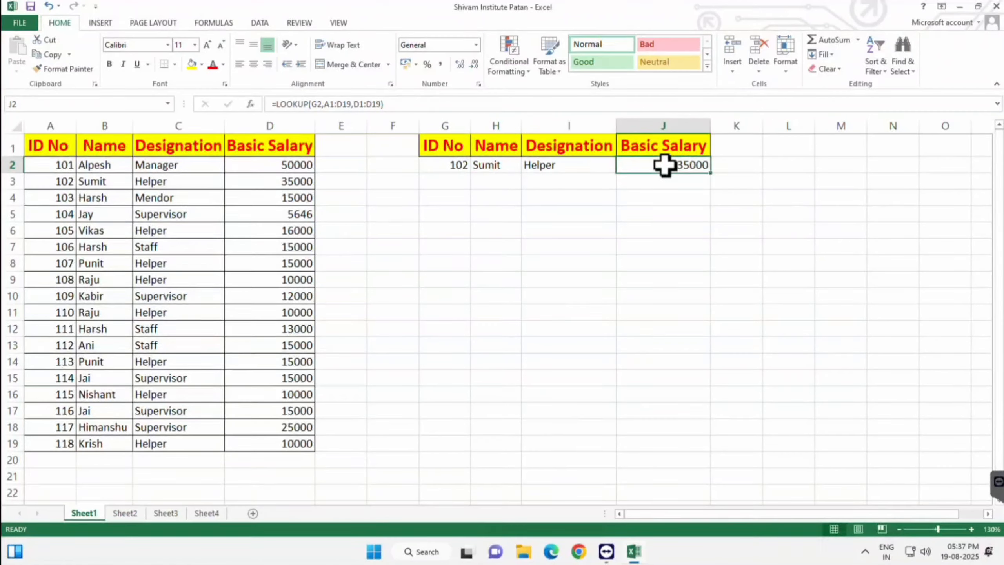
click(487, 167)
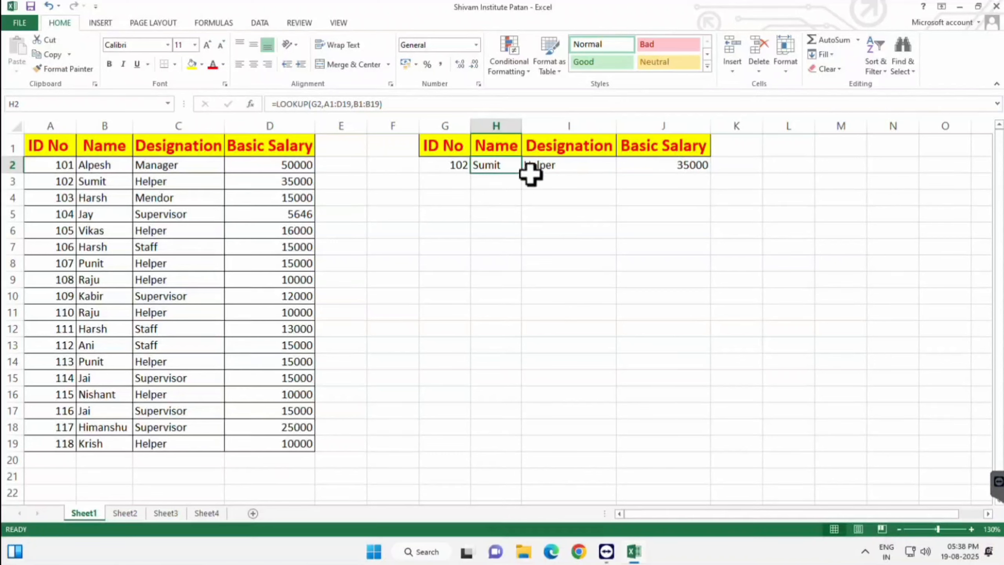
click(594, 162)
click(690, 163)
click(752, 165)
click(785, 164)
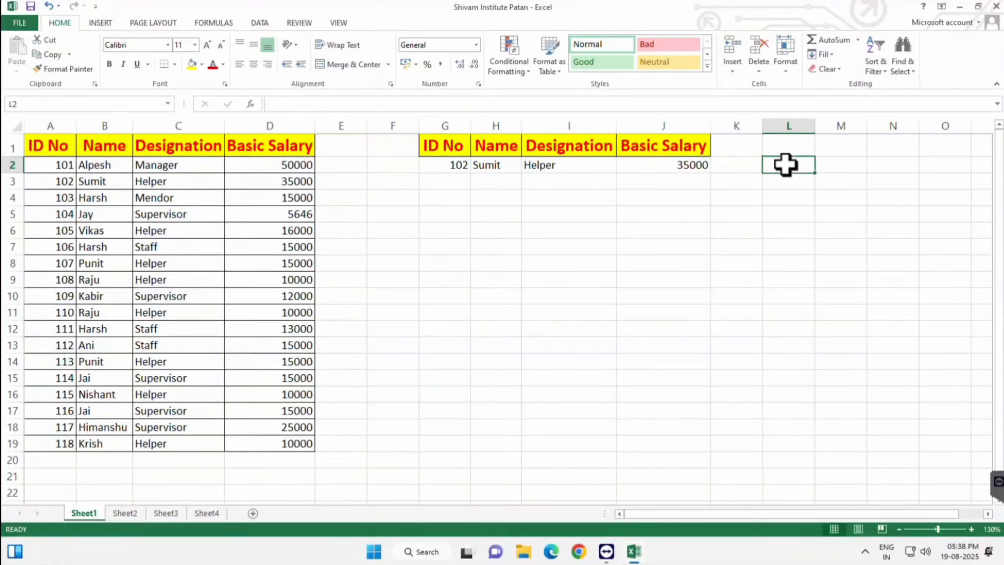
Clear the three LOOKUP formulas from H2:J2 and the ID number from G2.
drag(486, 166, 676, 157)
key(Delete)
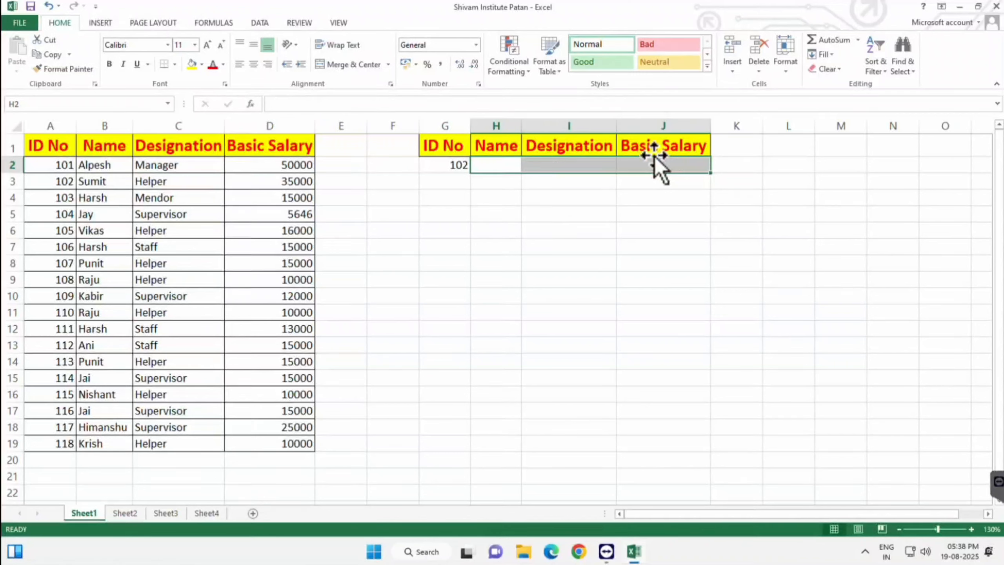
click(455, 164)
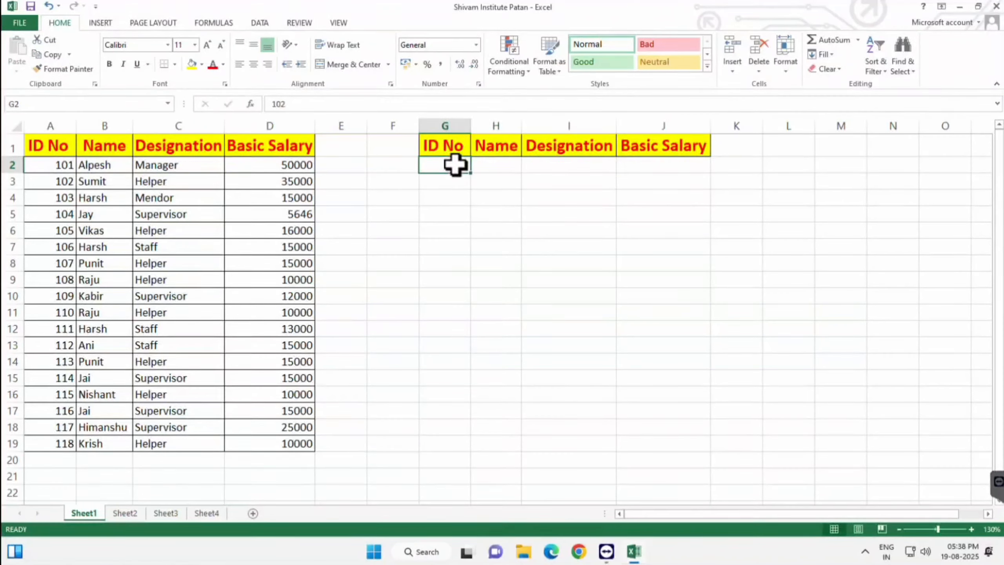
key(Delete)
click(575, 261)
click(501, 168)
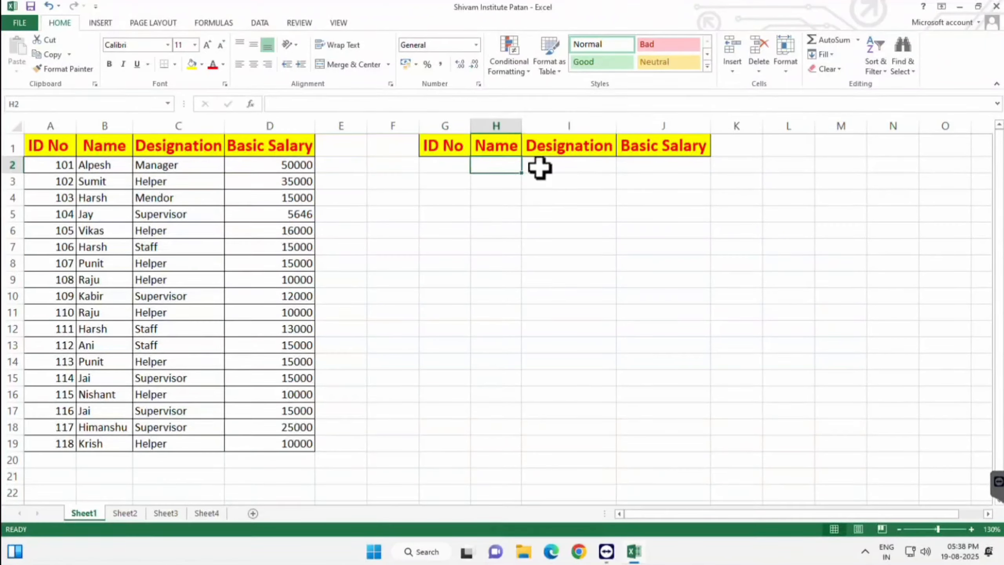
drag(539, 168, 670, 171)
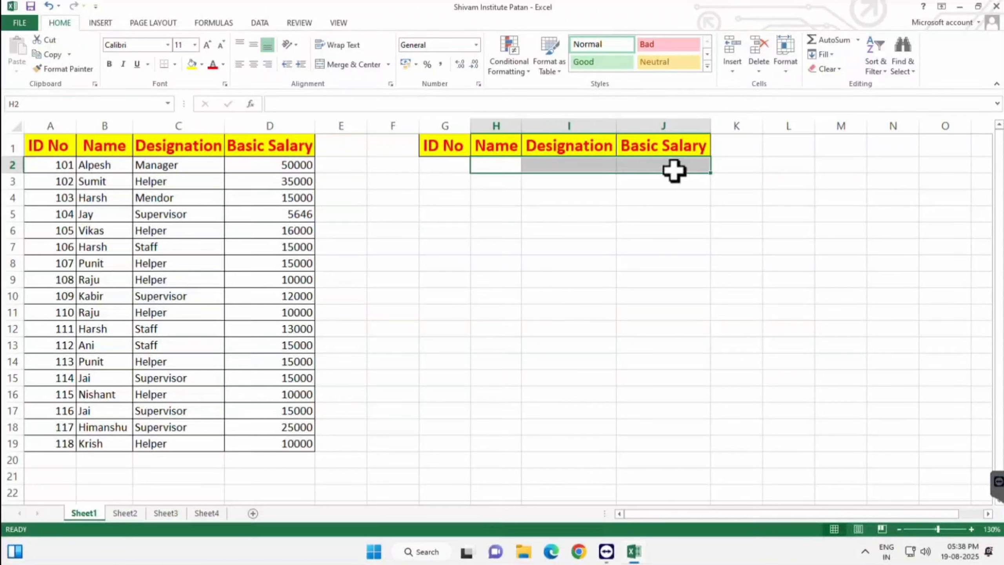
click(561, 196)
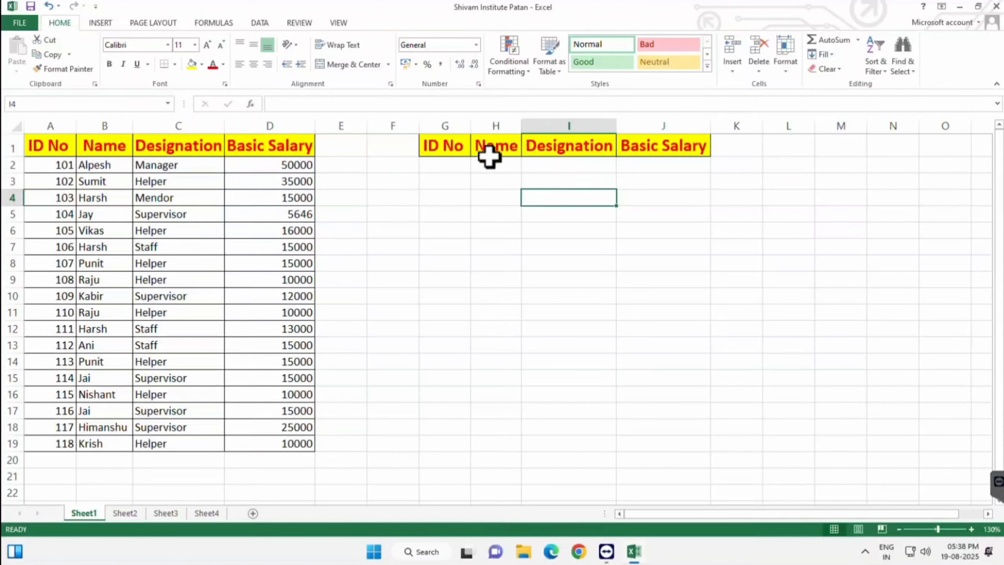
drag(492, 164, 682, 161)
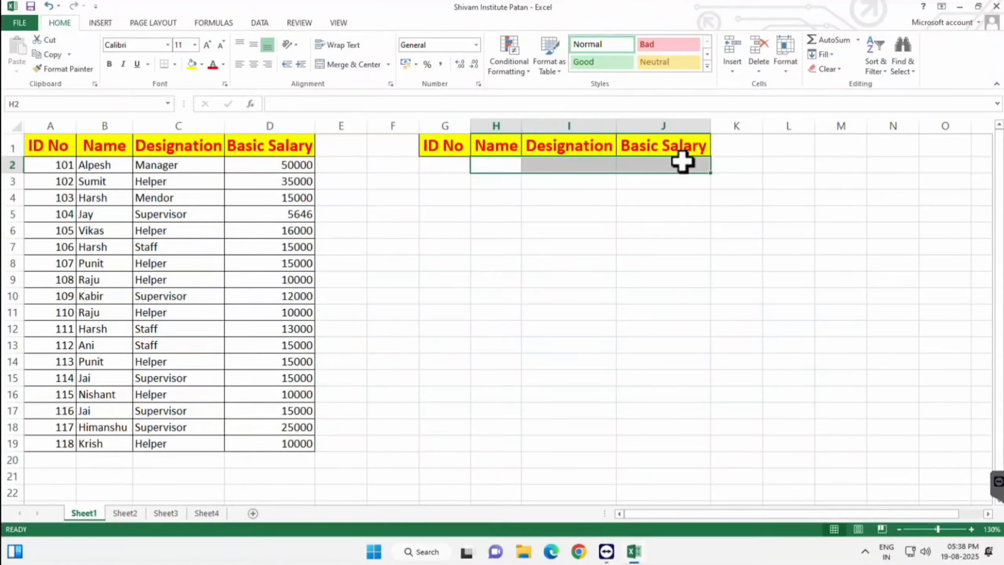
click(635, 215)
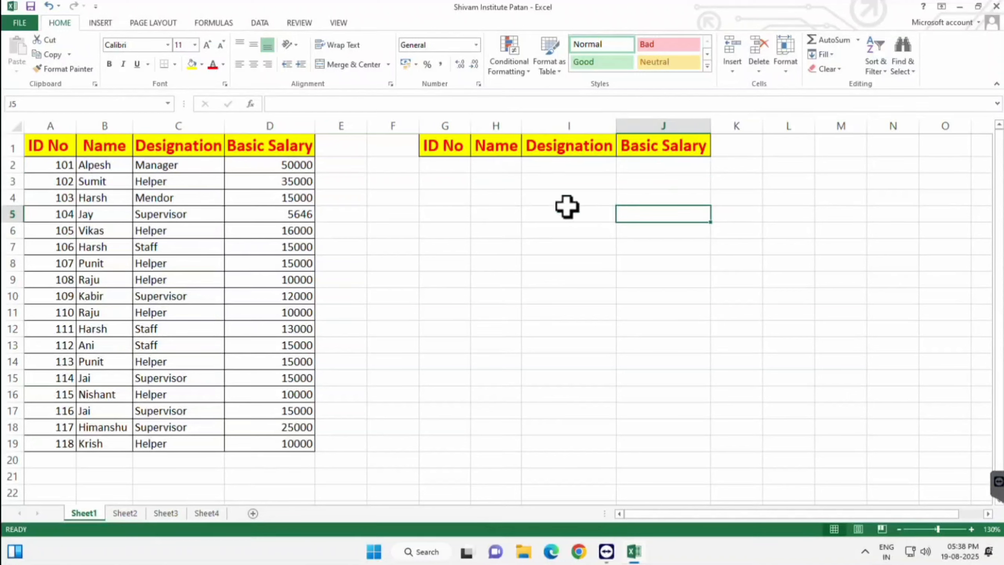
click(495, 164)
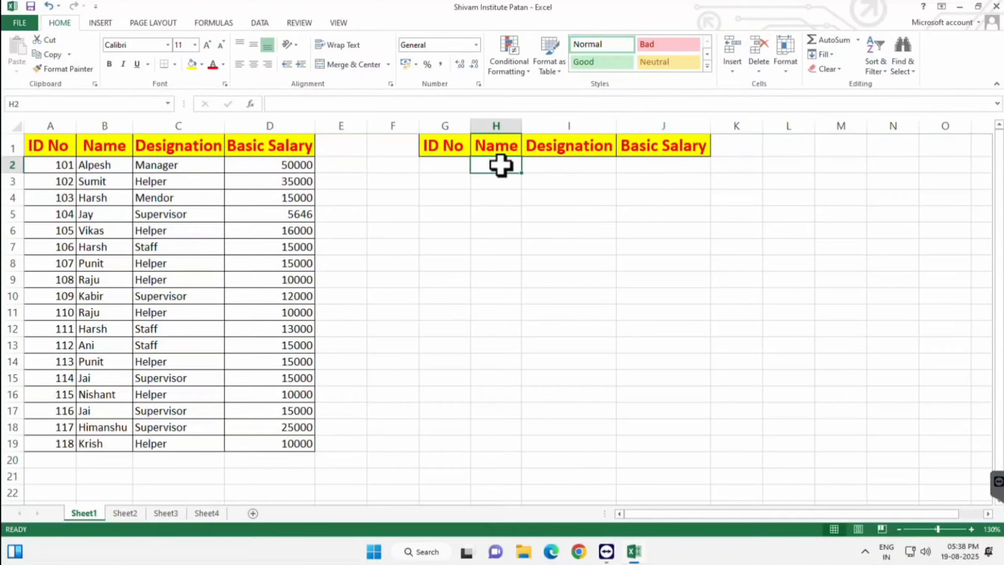
click(511, 226)
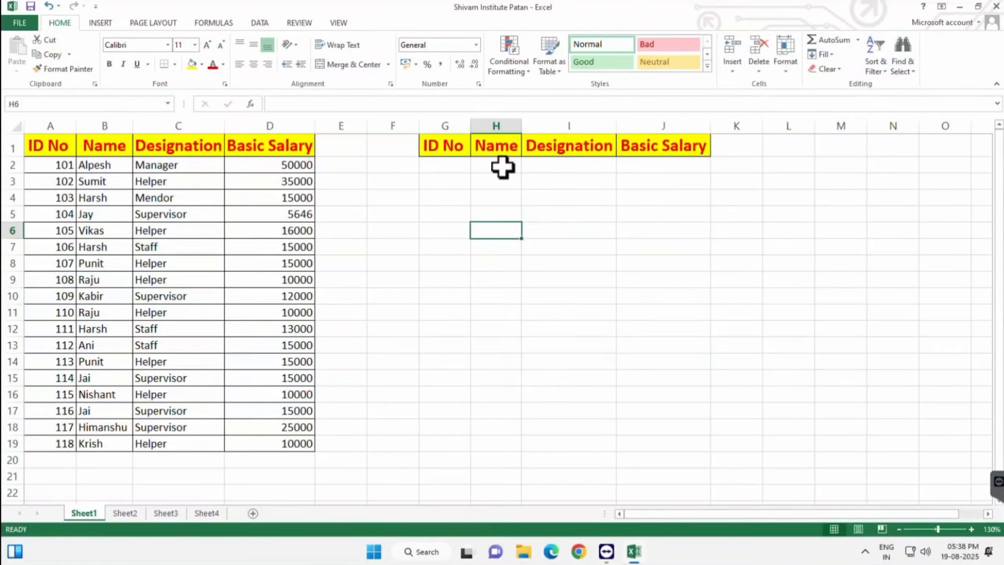
Start a VLOOKUP formula across the selected range H2:J2 with the absolute reference $G$2 as lookup value.
click(487, 167)
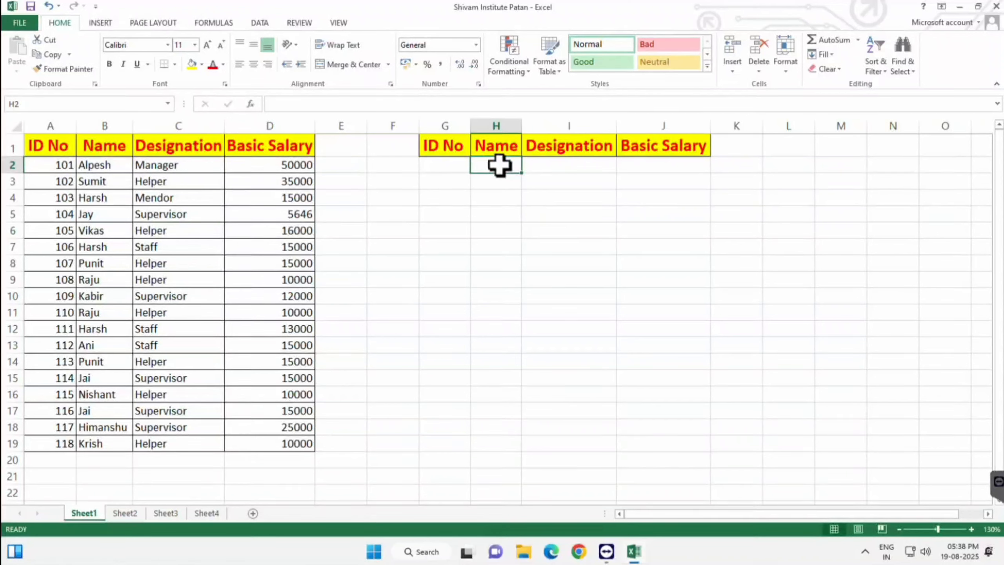
drag(500, 166, 661, 161)
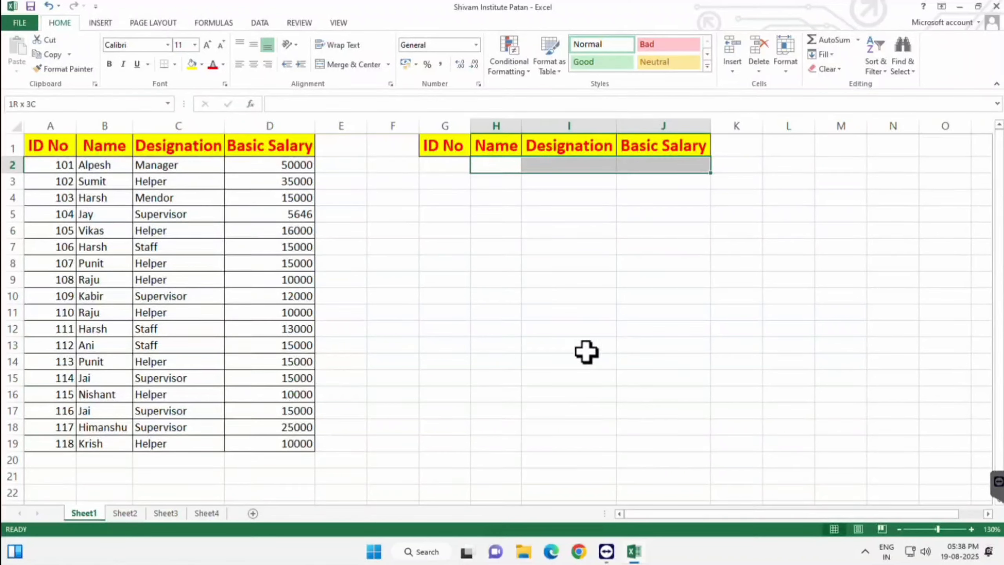
text(=)
text(=vloo)
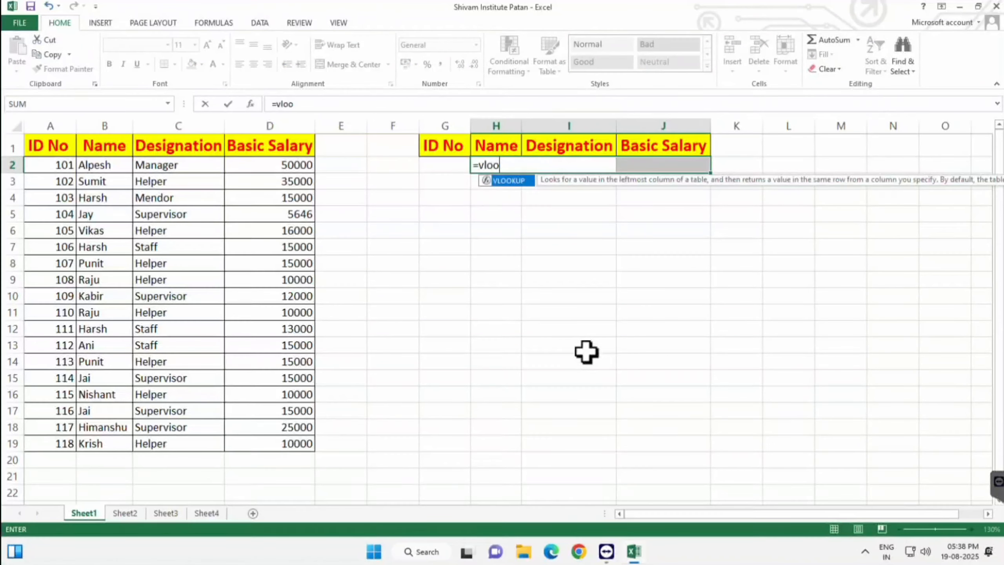
key(Tab)
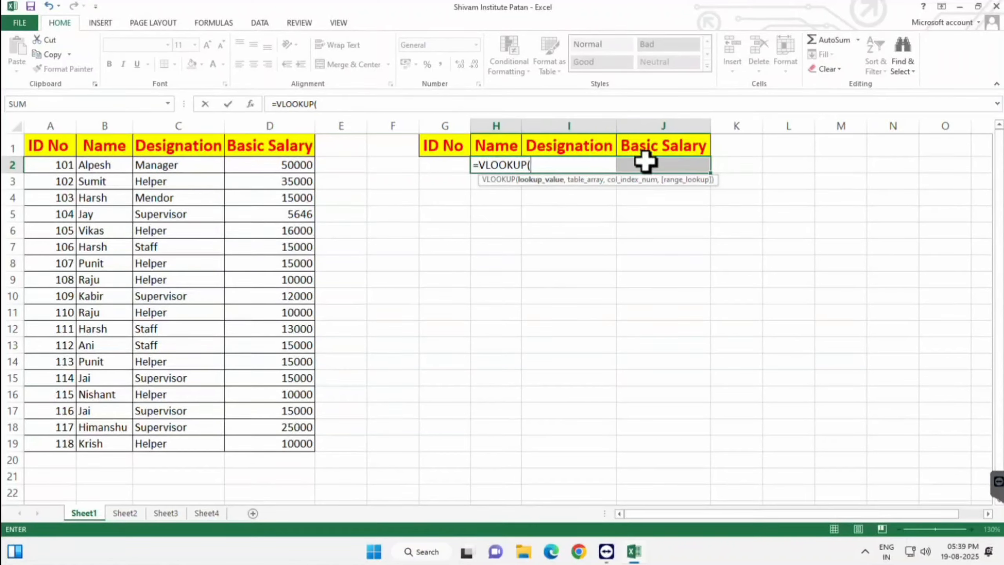
click(441, 166)
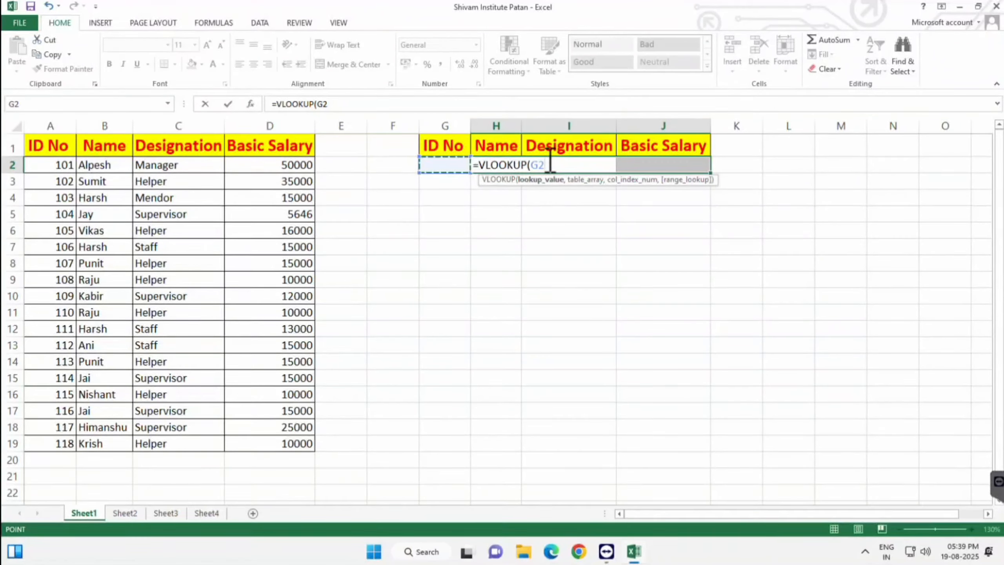
key(F4)
text(,)
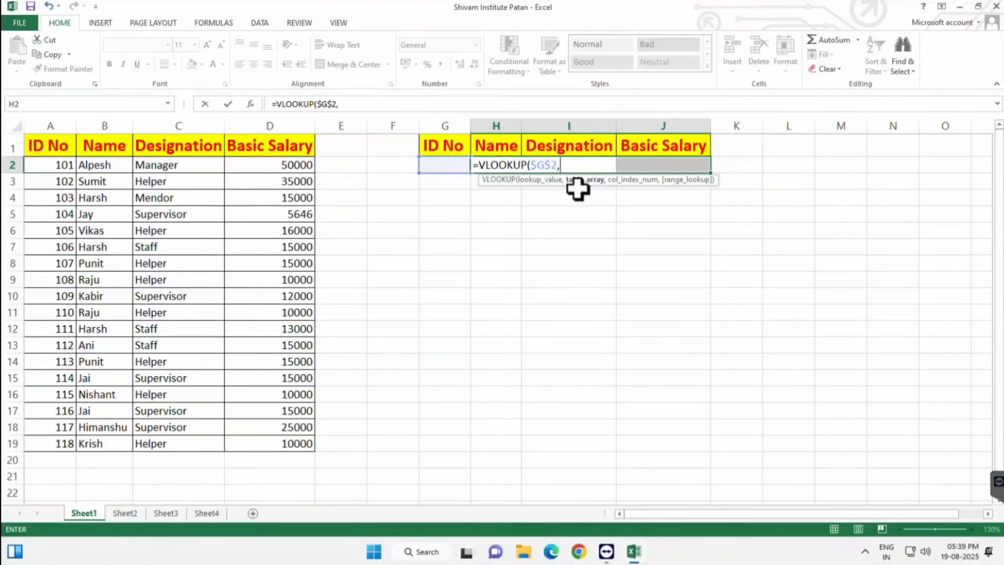
Add the whole employee table as the absolute table array $A$1:$D$19 in the VLOOKUP formula.
click(63, 153)
drag(63, 153, 292, 442)
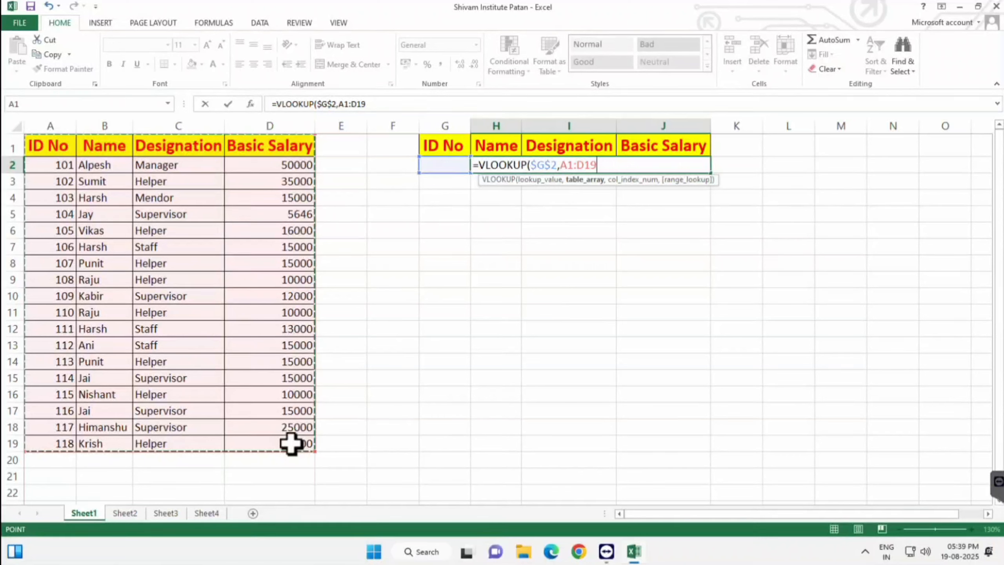
key(F4)
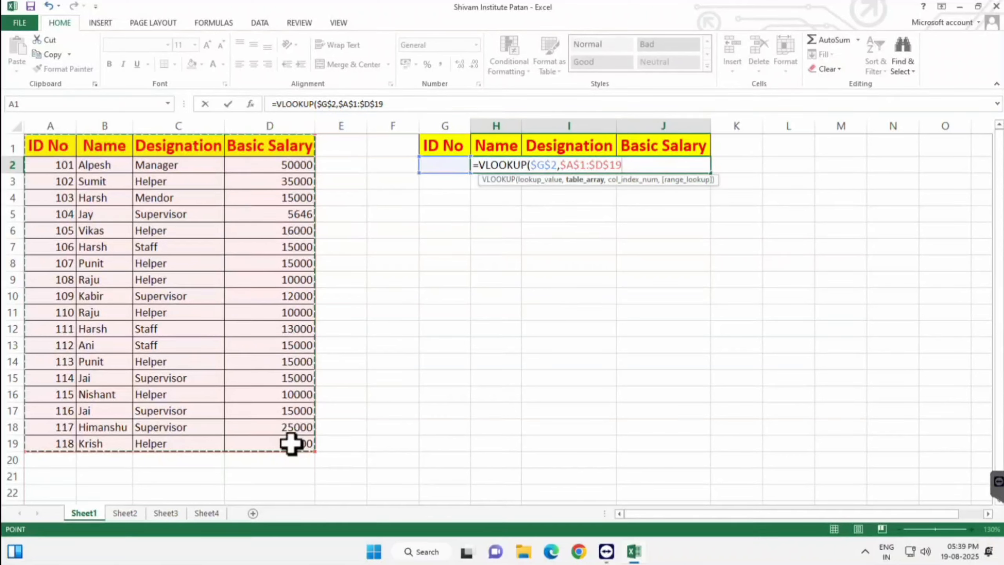
text(,)
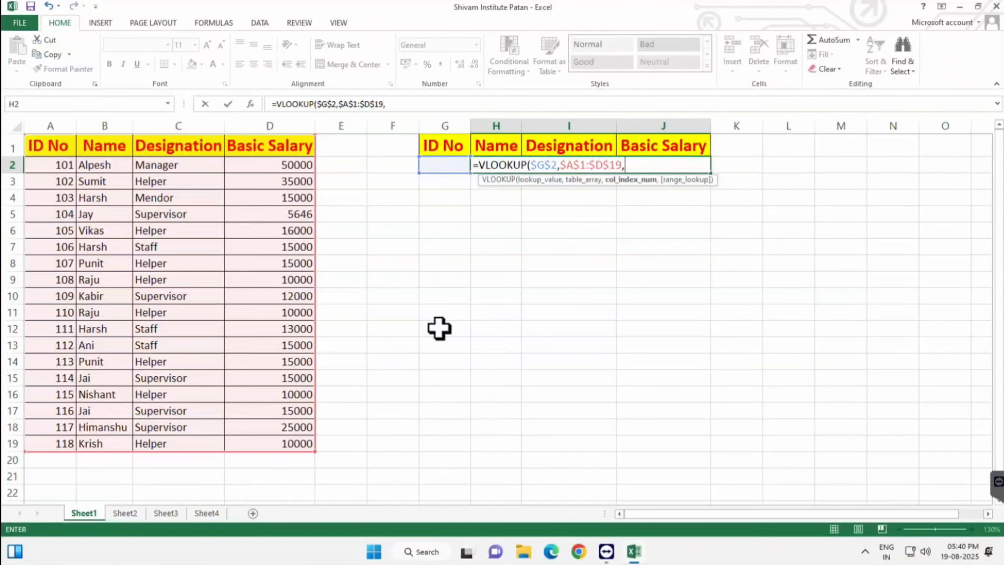
Complete the VLOOKUP with COLUMNS($A$1:B1) as column index and enter the formula in all of H2:J2 at once.
text(column)
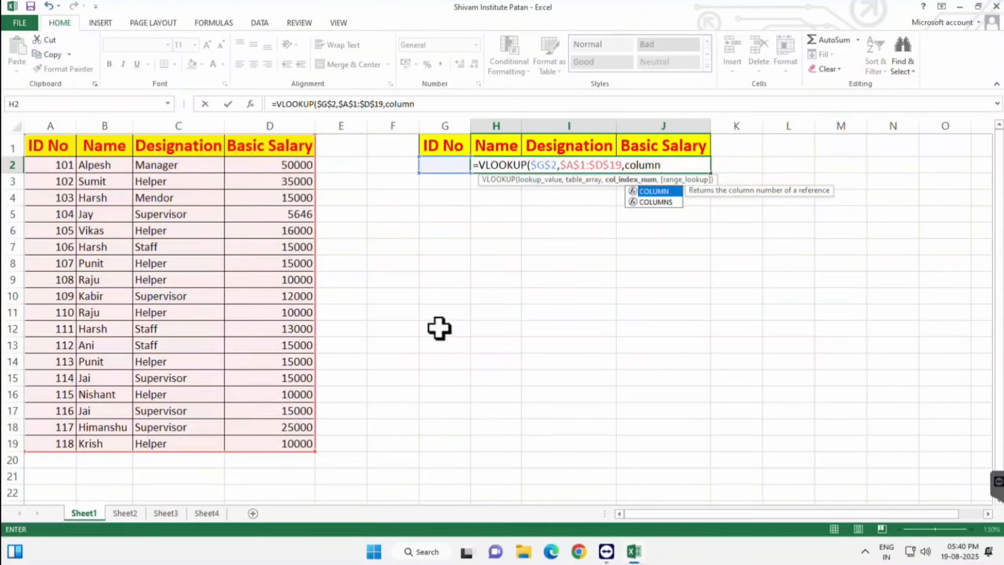
key(Down)
key(Tab)
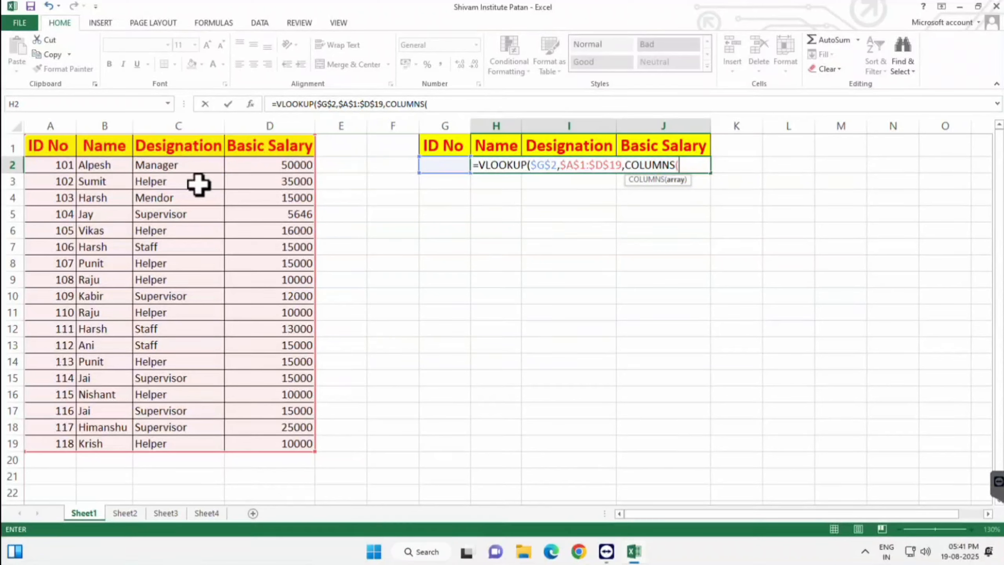
click(37, 145)
drag(55, 147, 101, 148)
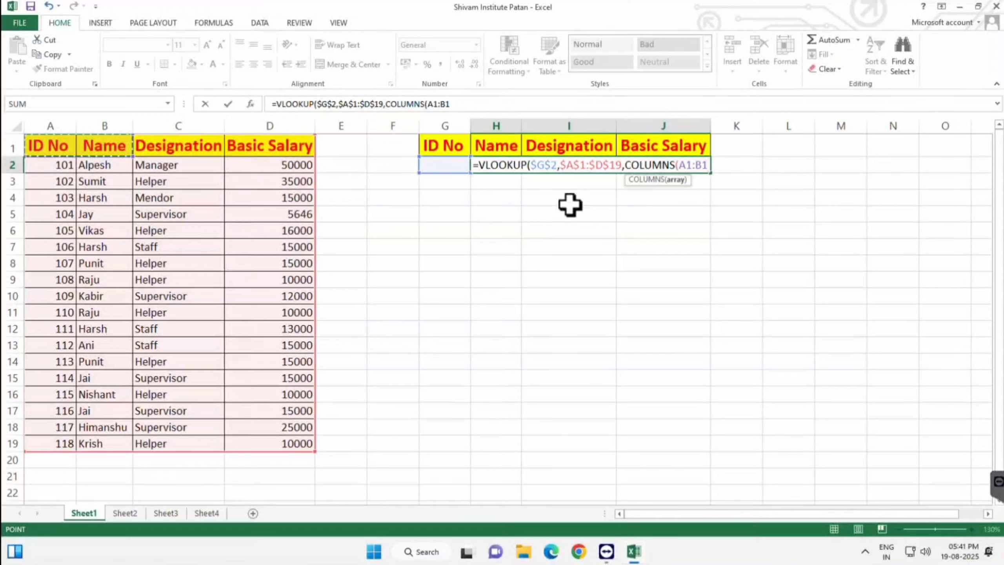
click(688, 168)
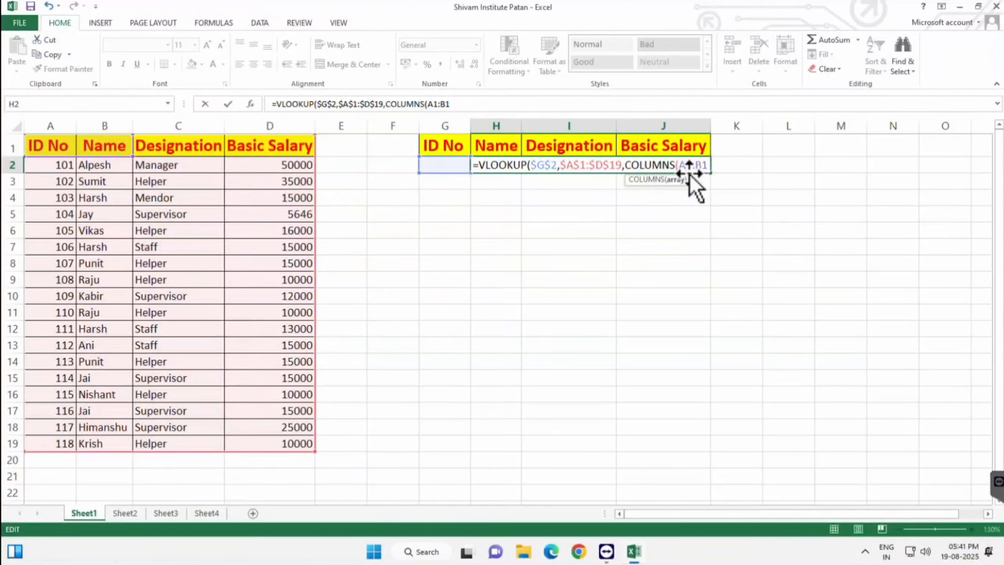
key(F4)
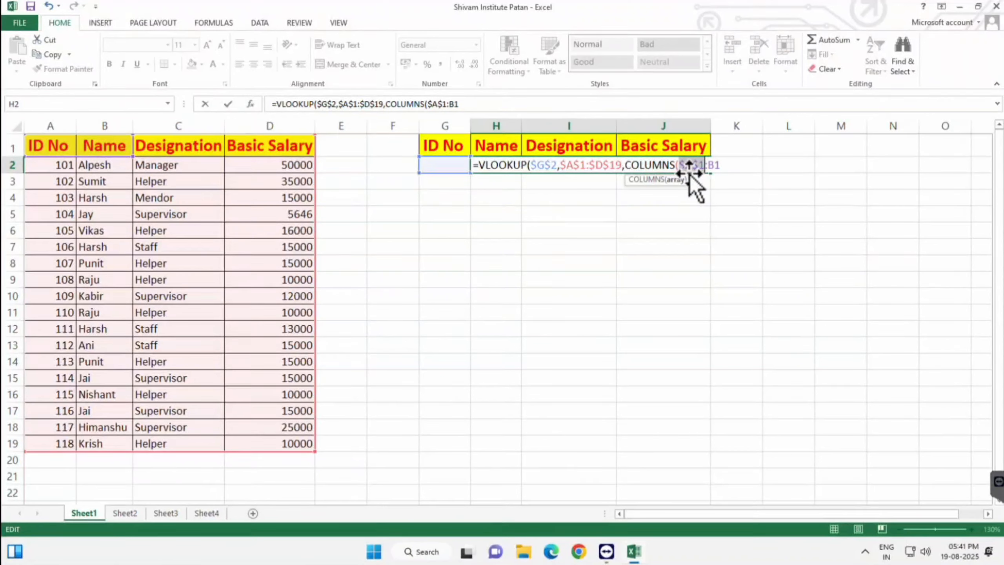
click(733, 165)
text()))
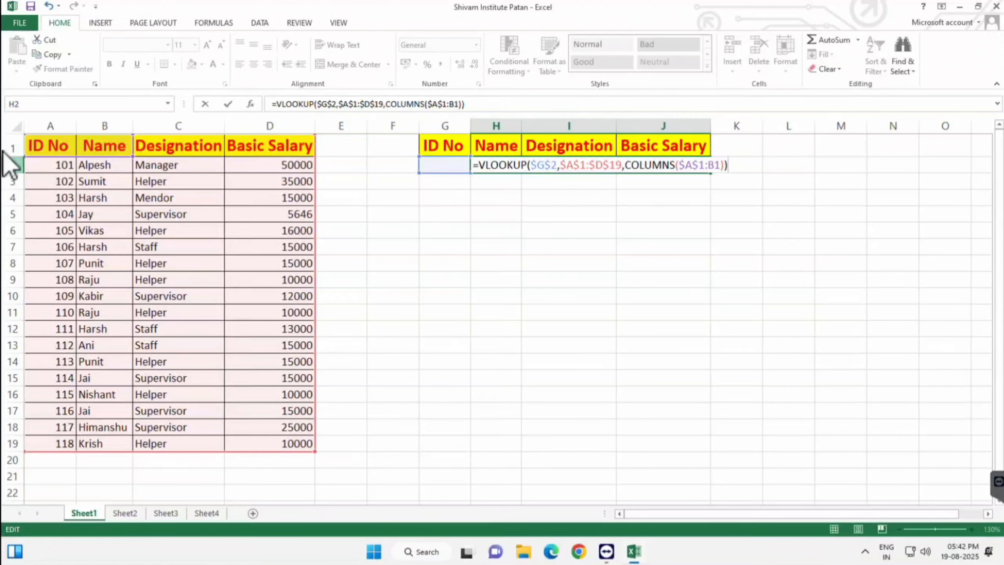
key(ctrl+Return)
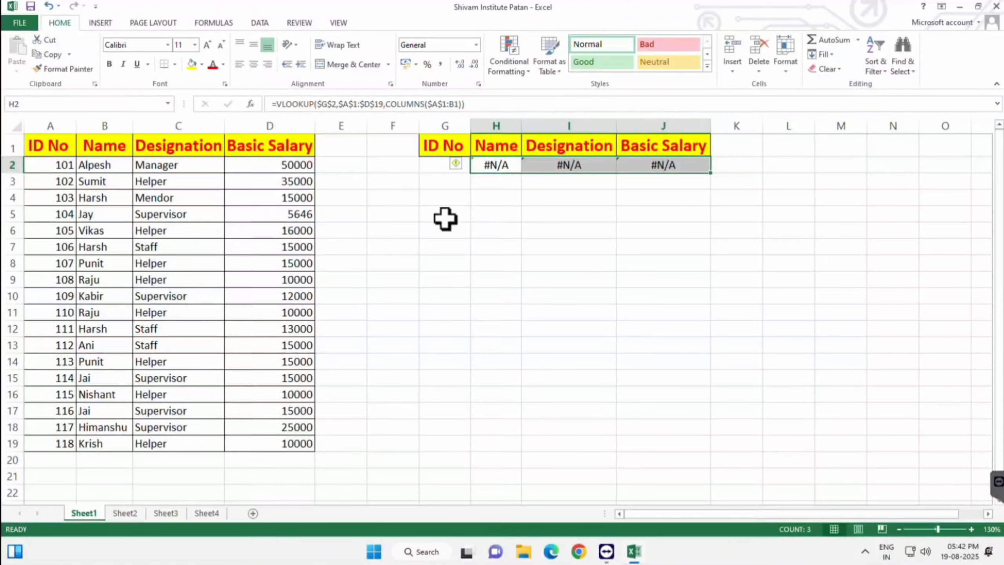
Enter the ID number listed in A6 into G2 to test the VLOOKUP formulas.
click(440, 166)
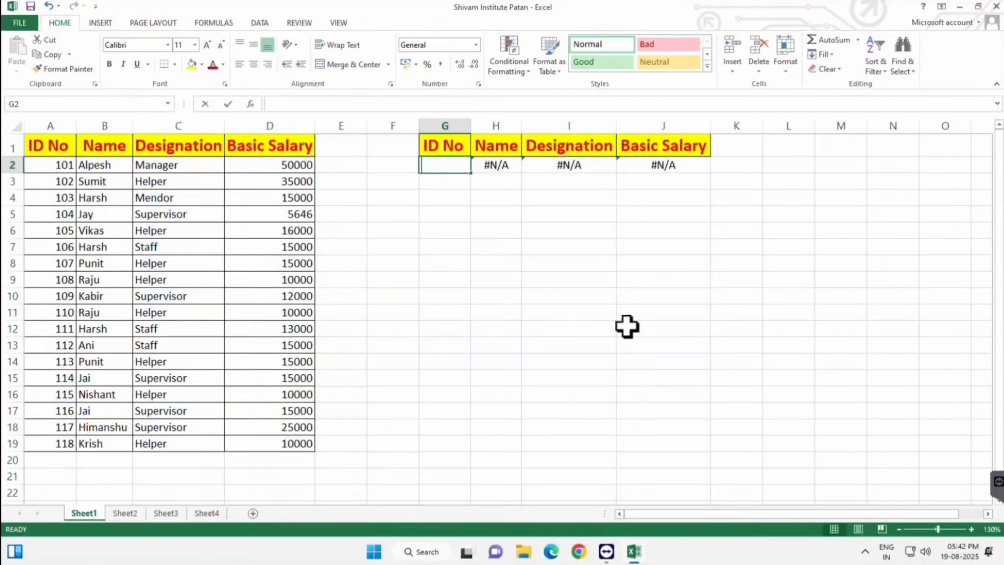
text(105)
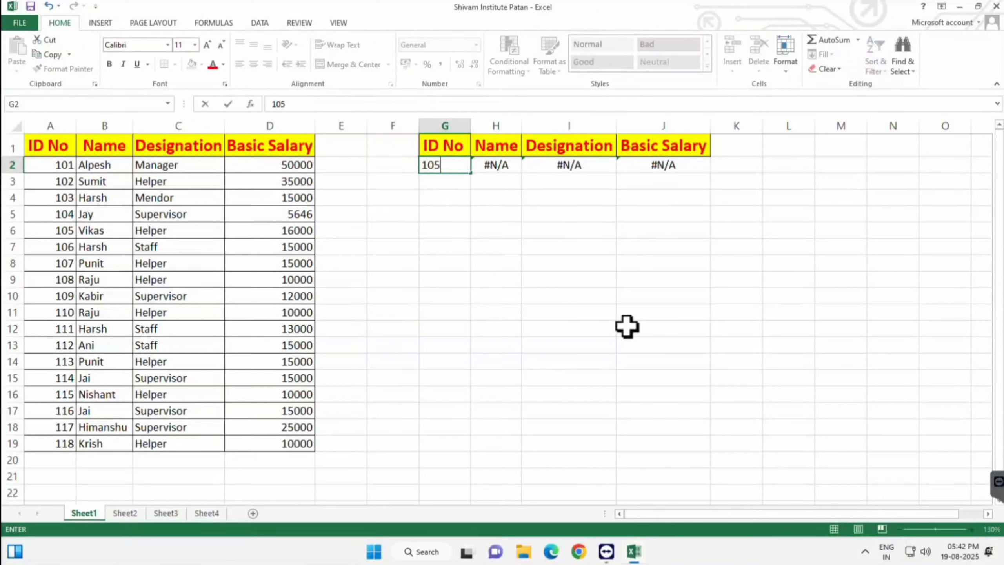
key(Return)
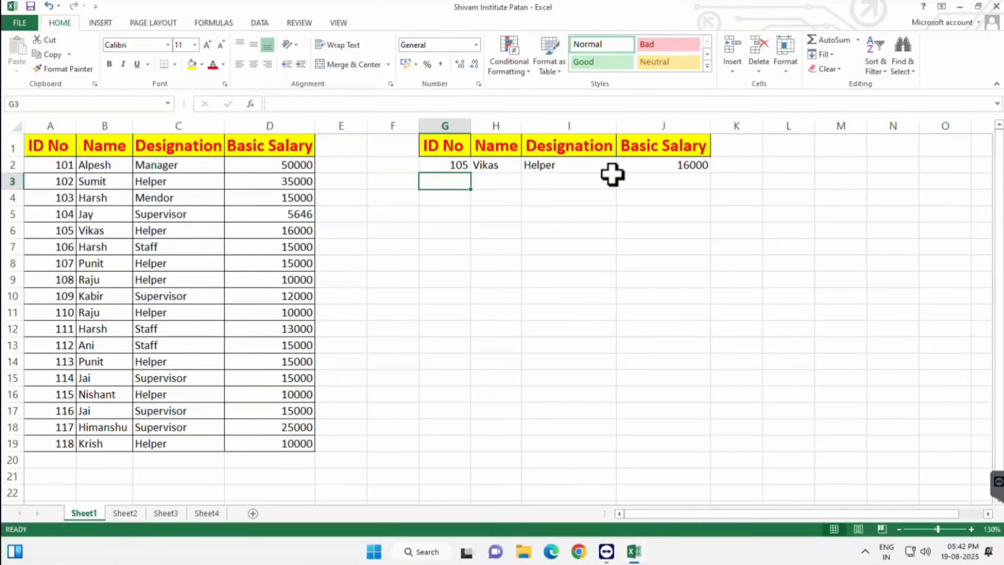
Enter the ID number listed in A7 into G2 to test the lookup formulas again.
click(459, 165)
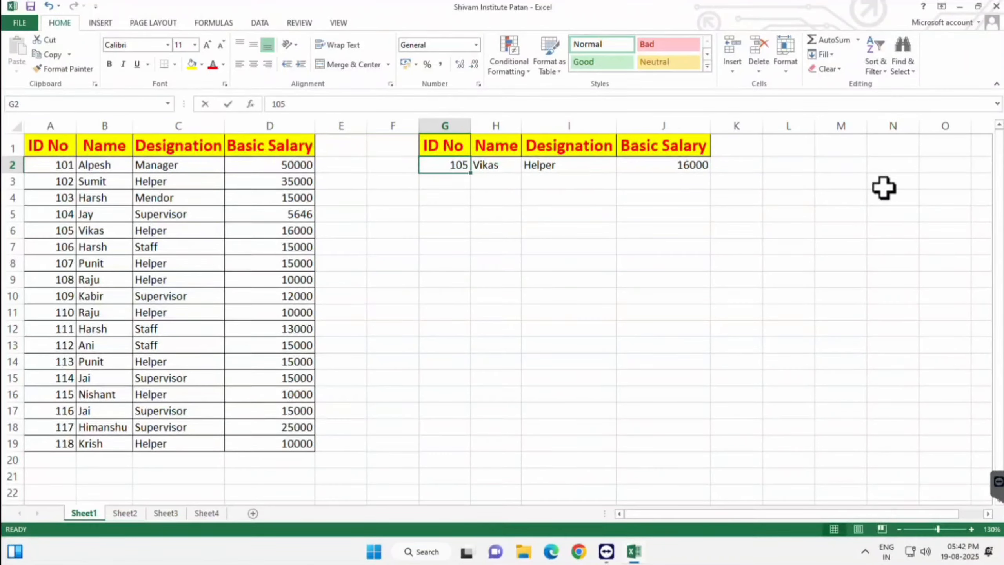
text(106)
key(Return)
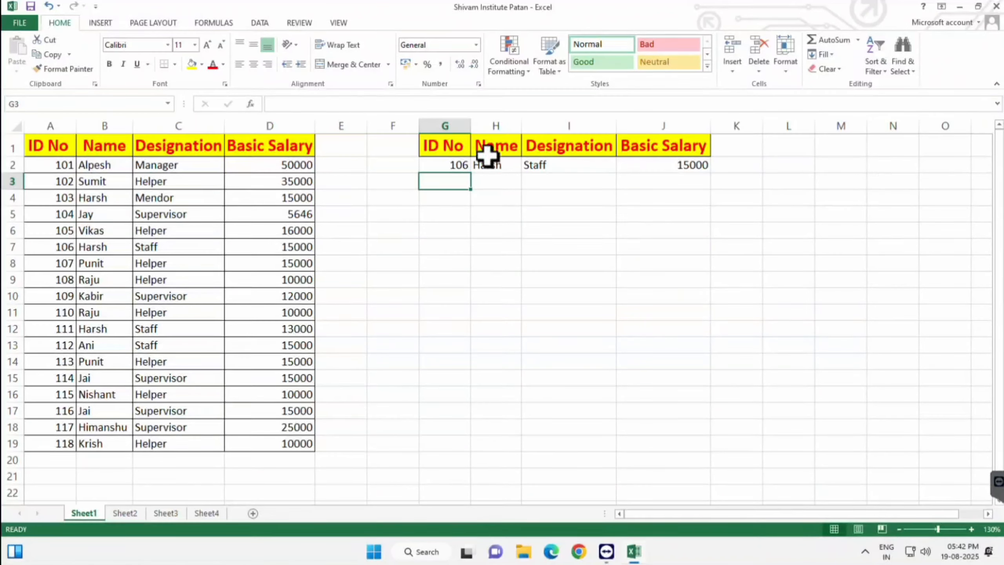
Examine the formulas in H2, I2 and J2 to compare the COLUMNS reference used in each cell.
click(498, 164)
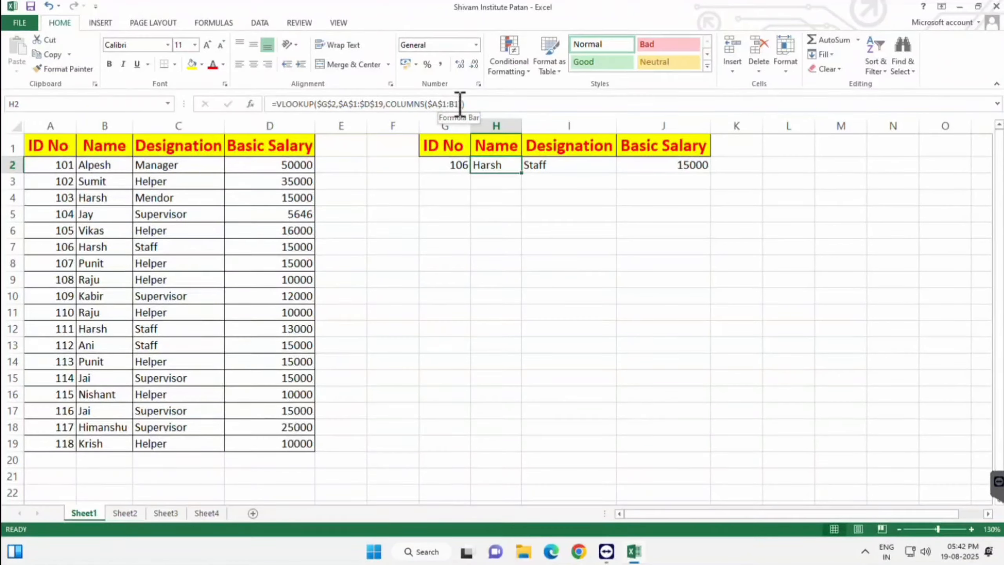
shift+click(568, 166)
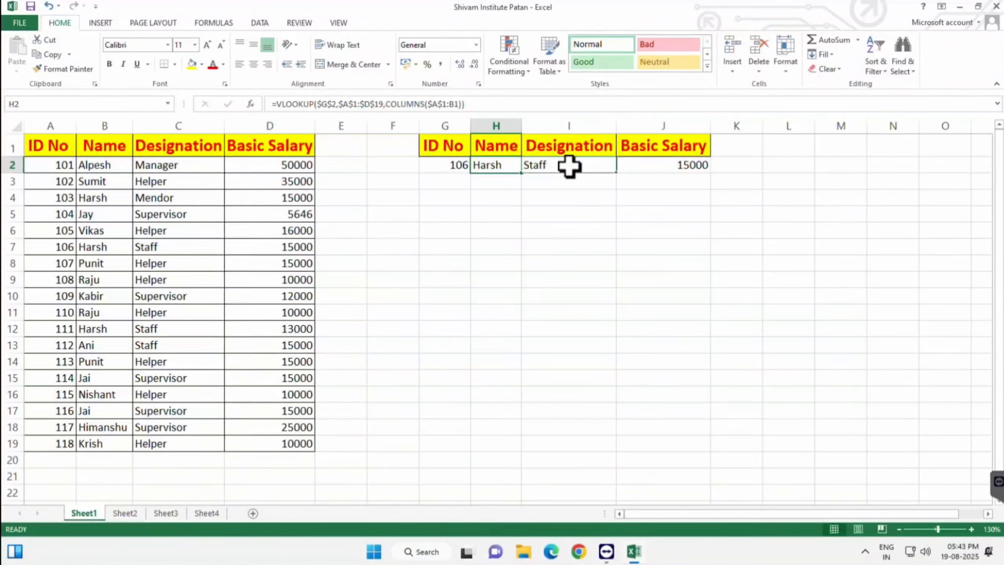
click(569, 167)
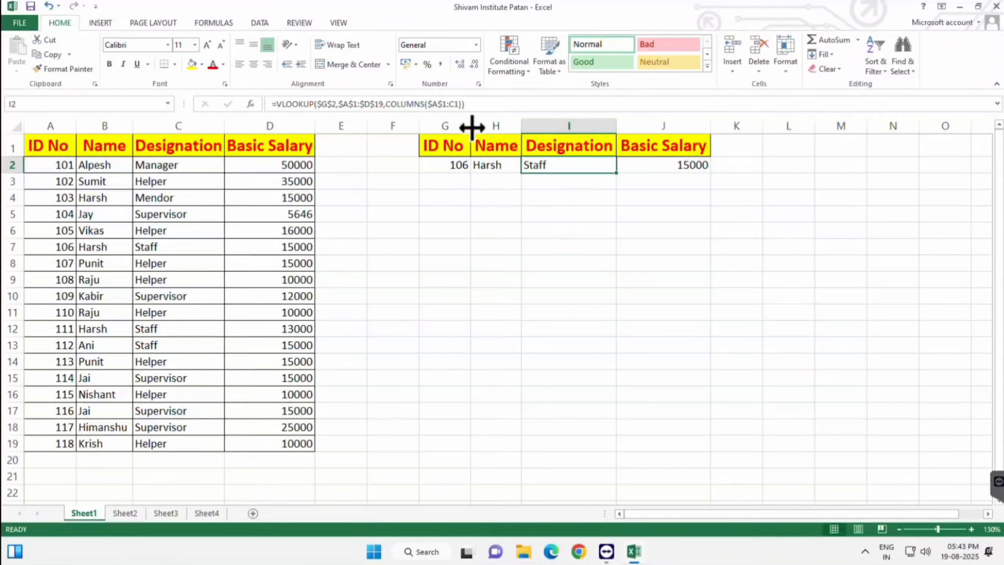
click(442, 103)
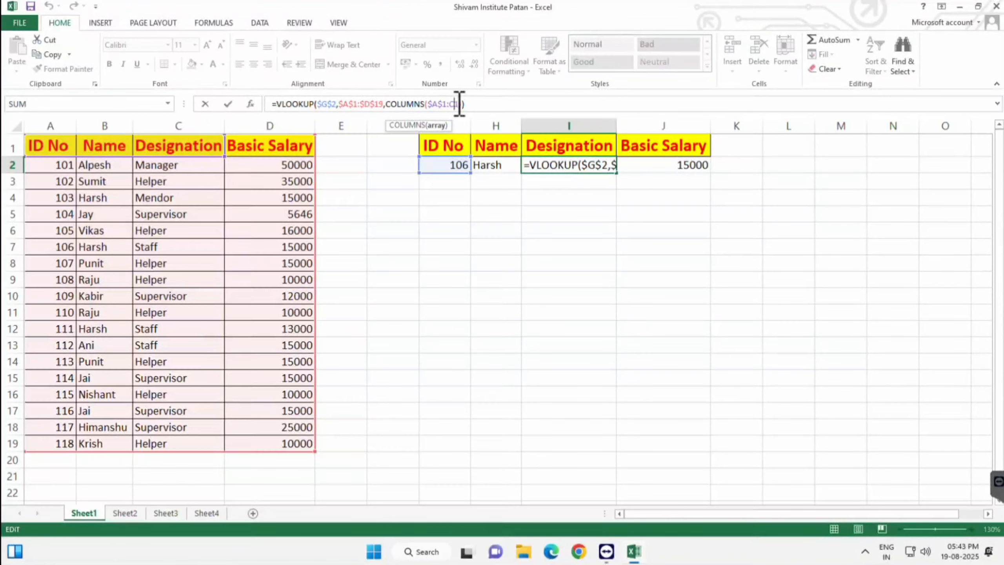
key(Return)
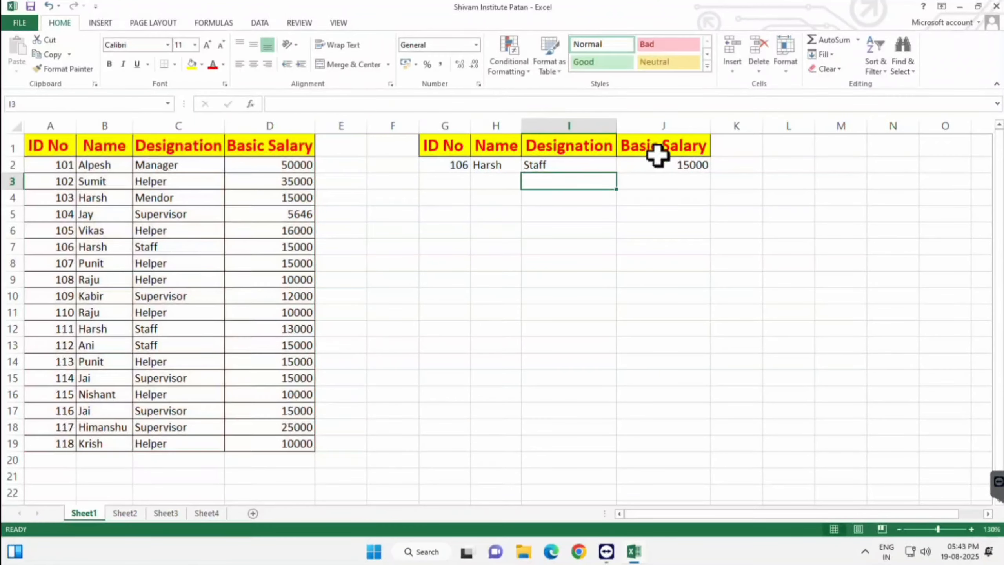
click(657, 164)
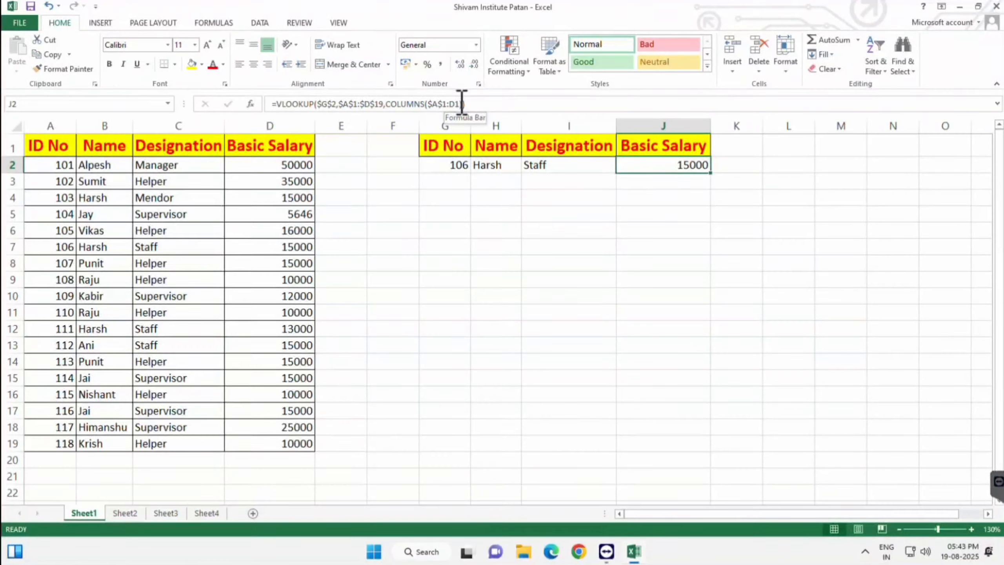
click(510, 167)
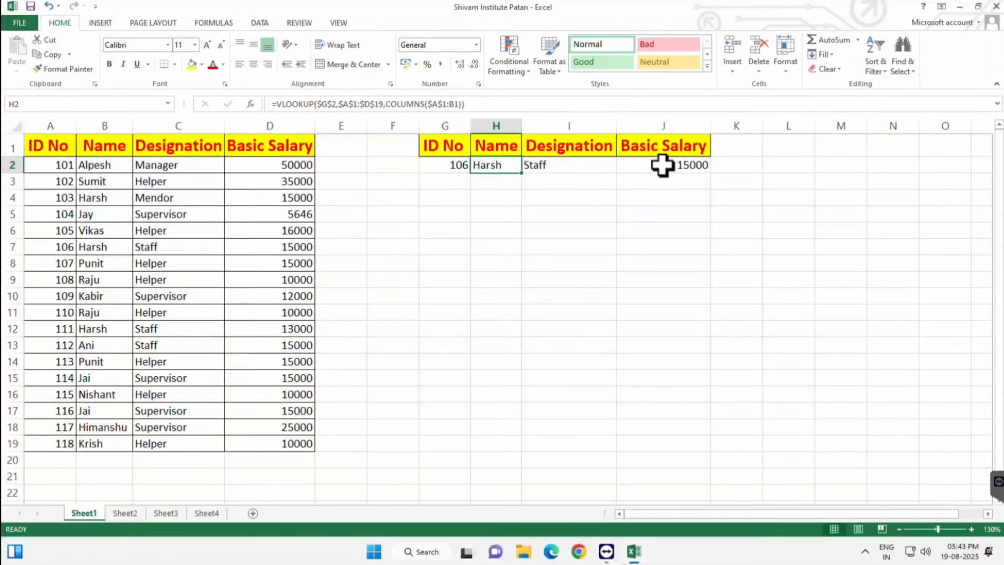
key(Down)
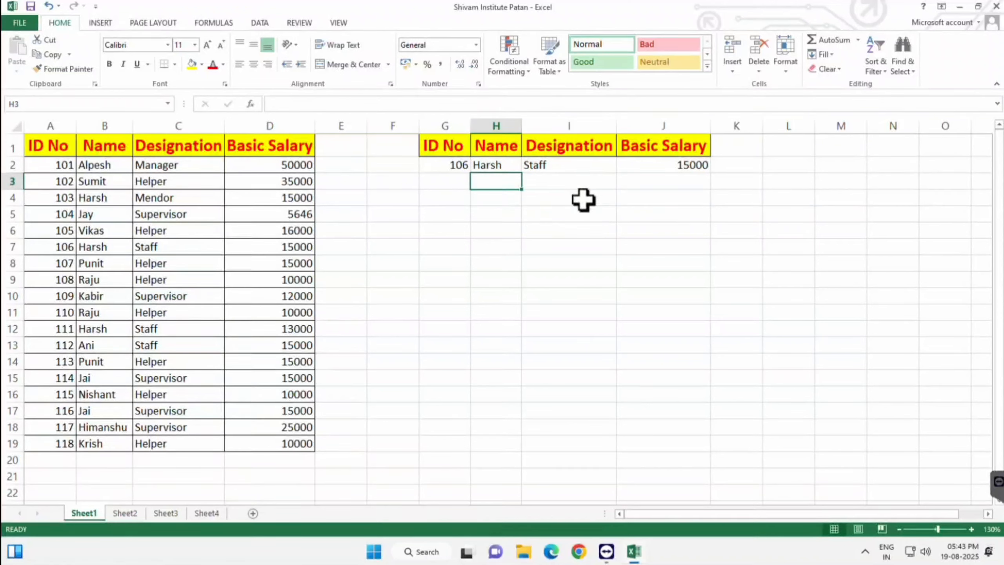
Clear the lookup formulas from H2:J3 and the ID number from G2.
click(559, 213)
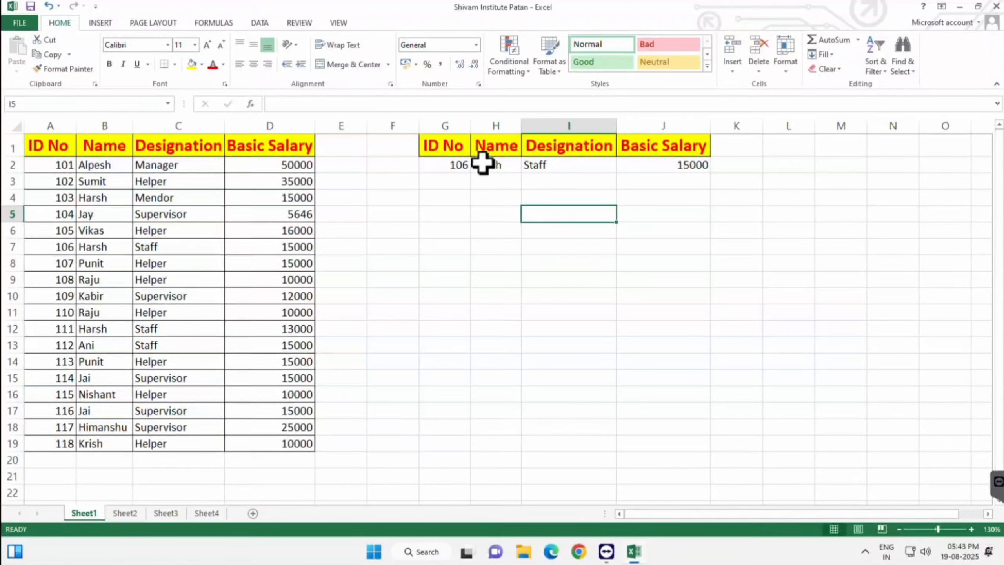
drag(481, 163, 687, 182)
key(Delete)
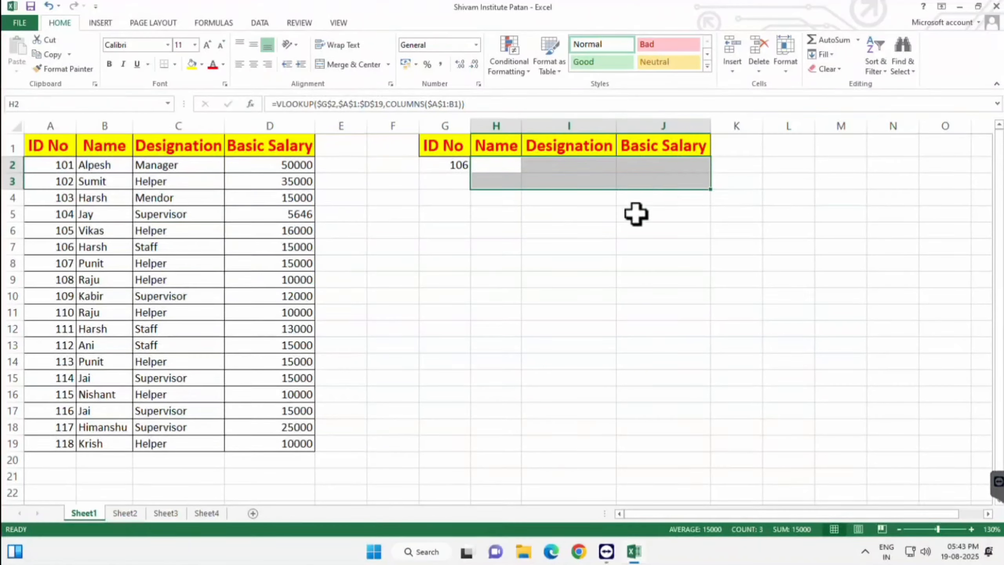
click(568, 228)
click(454, 166)
key(Delete)
click(515, 261)
Enter a VLOOKUP formula in H2 with lookup value G2, table array A1:D19 and column index 2.
click(502, 169)
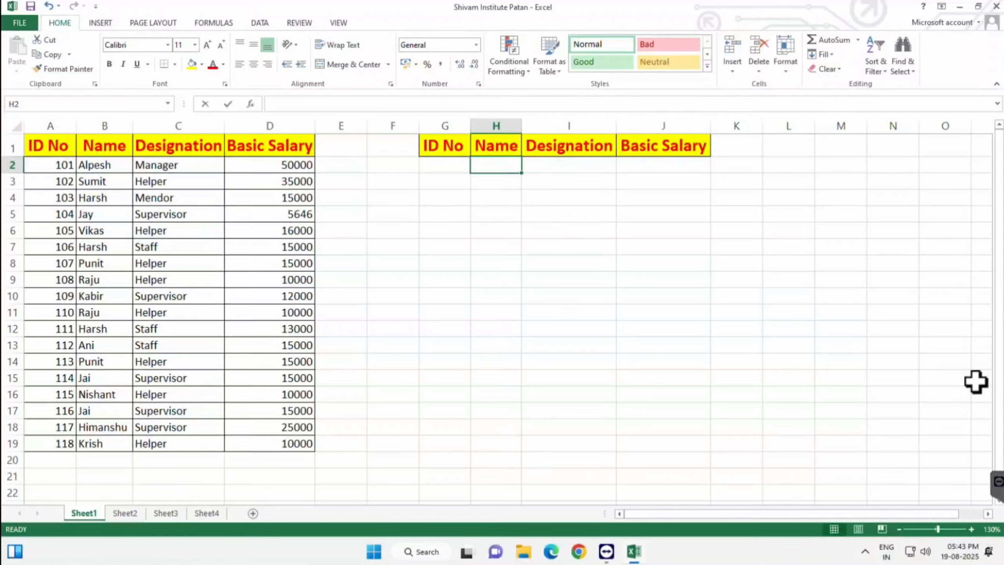
text(=vloo)
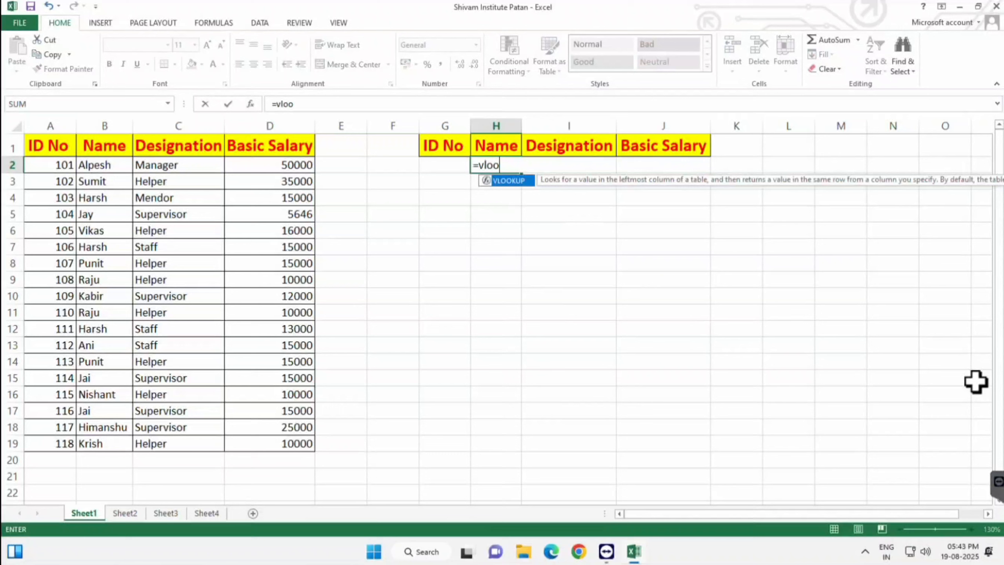
key(Tab)
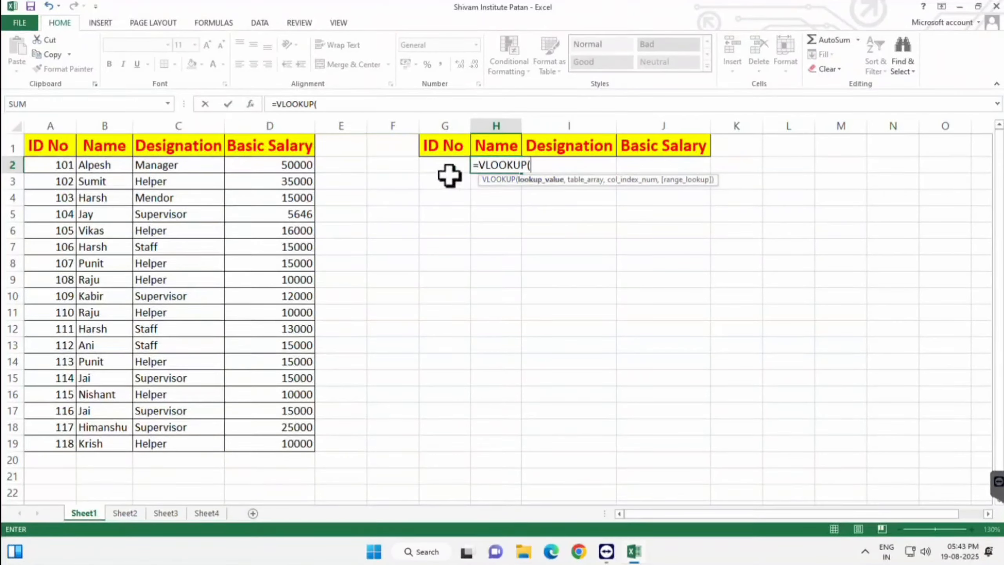
click(440, 165)
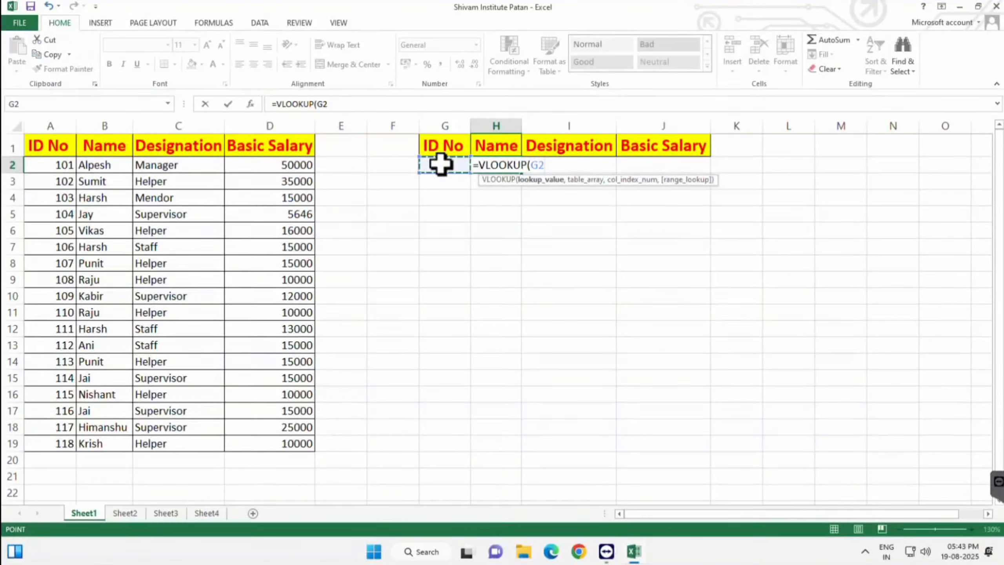
text(,)
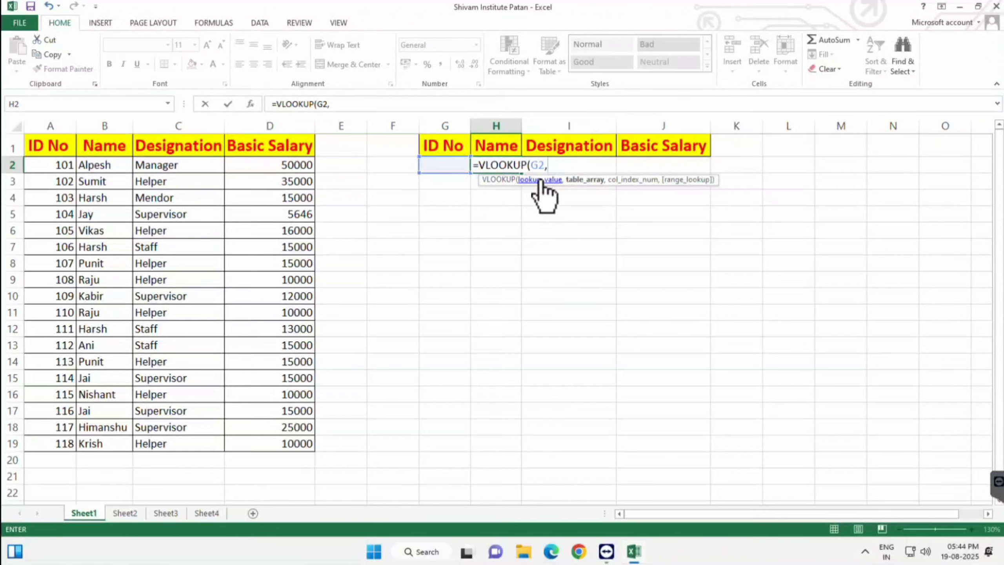
drag(58, 145, 296, 441)
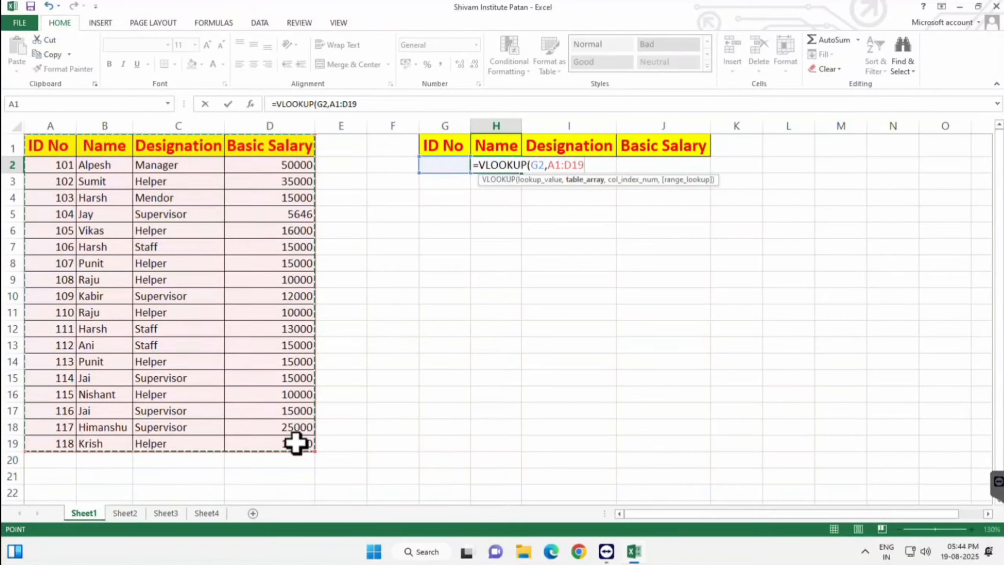
text(,)
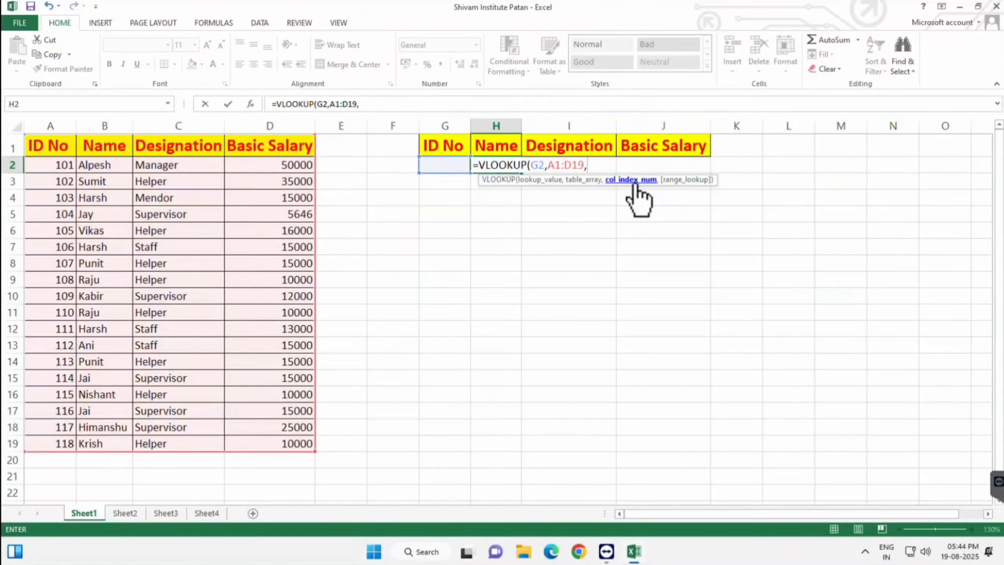
text(2)
key(Return)
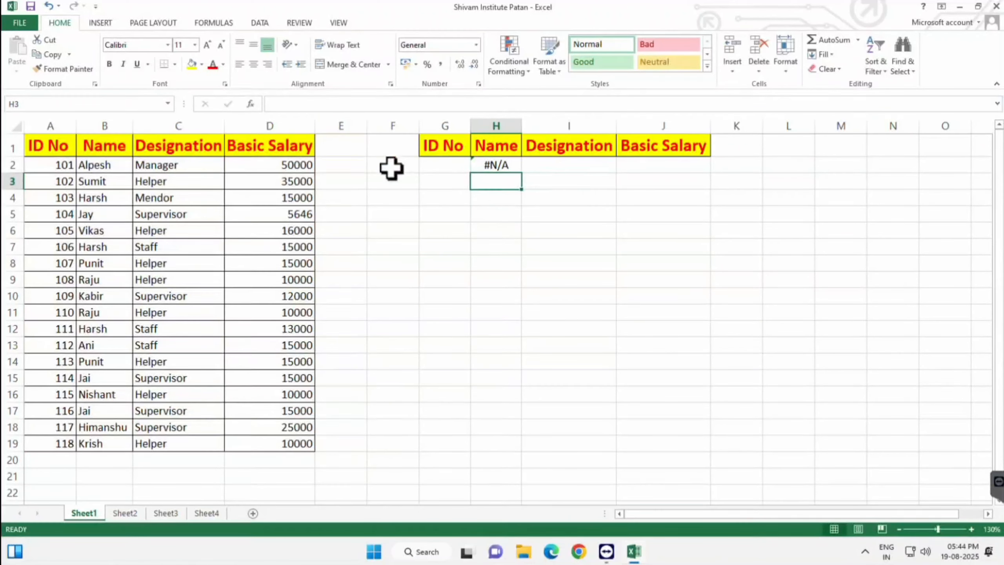
Test the H2 formula with the ID number listed in A8 entered in G2, and clear G2:H2.
click(435, 167)
text(107)
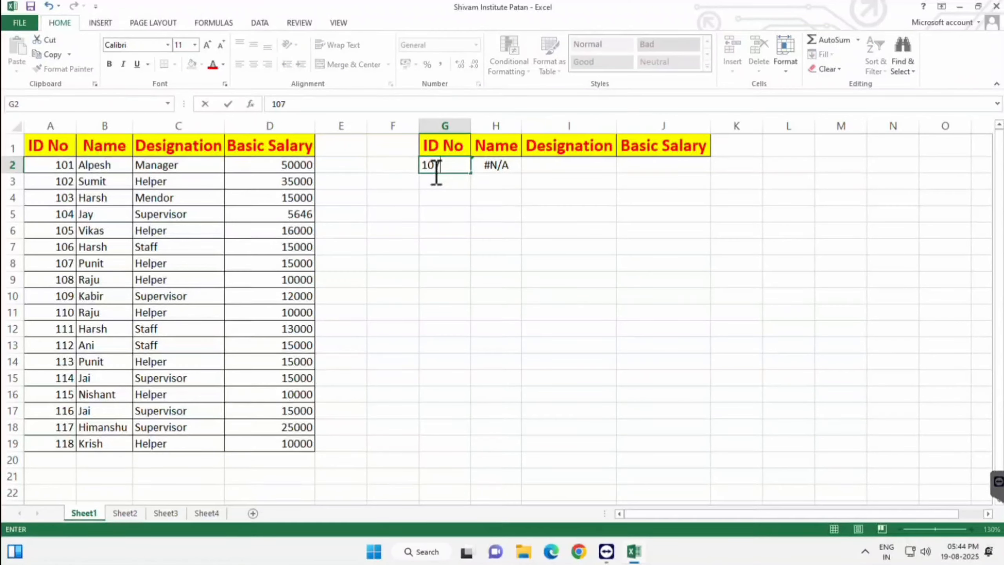
key(Return)
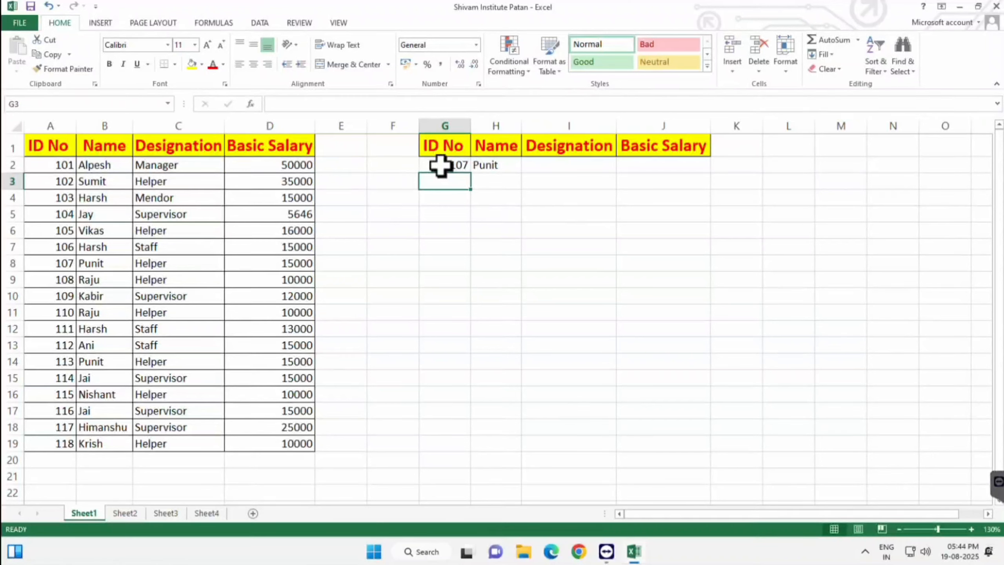
drag(435, 168, 492, 169)
key(Delete)
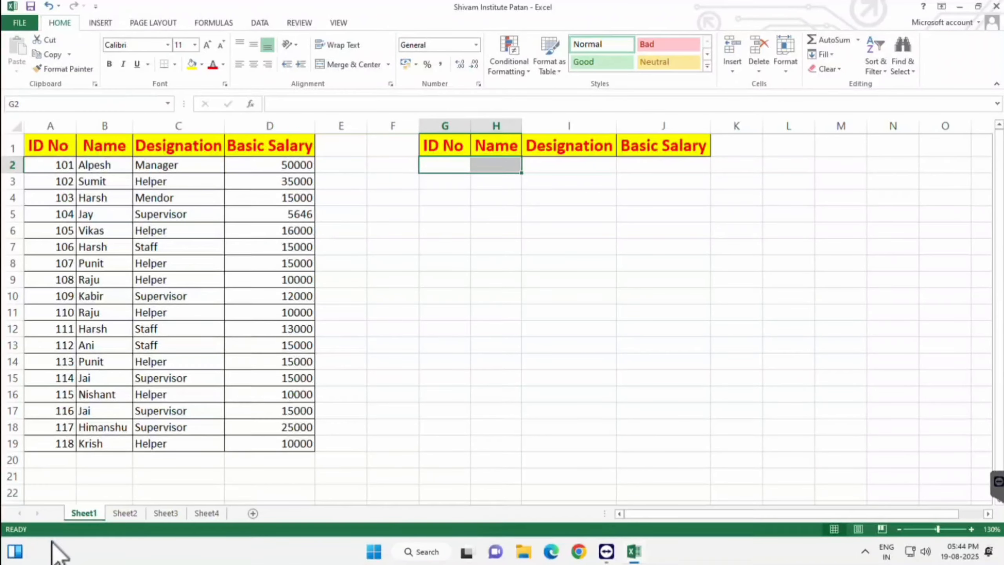
Examine the Name column on Sheet2 and compare the ID No columns of Sheet1 and Sheet2.
click(123, 512)
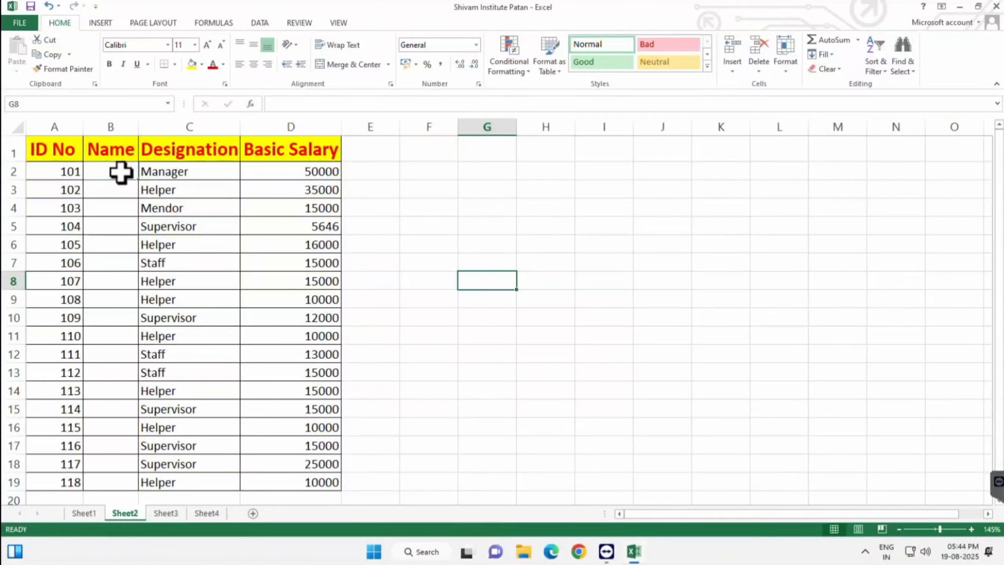
drag(120, 172, 114, 482)
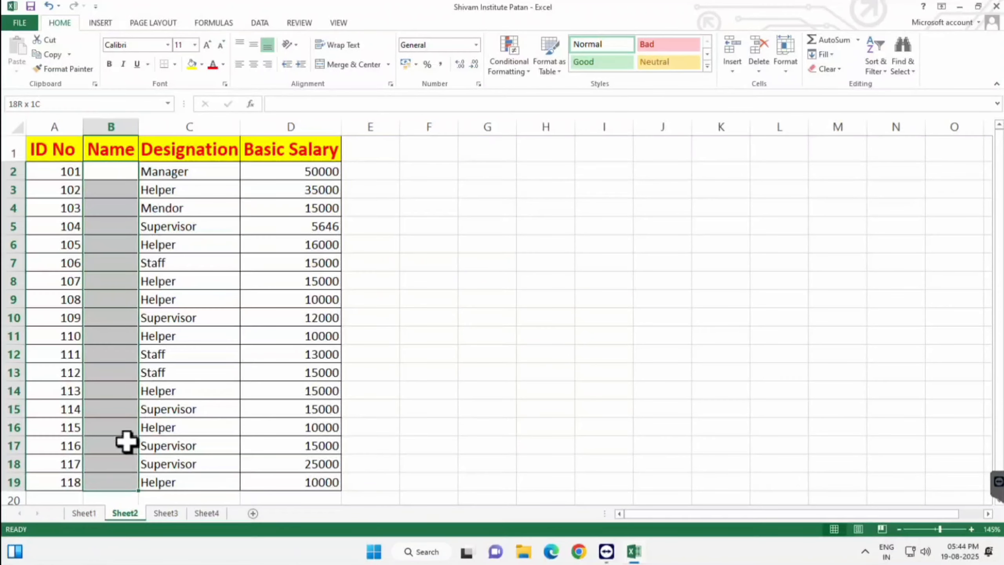
click(117, 171)
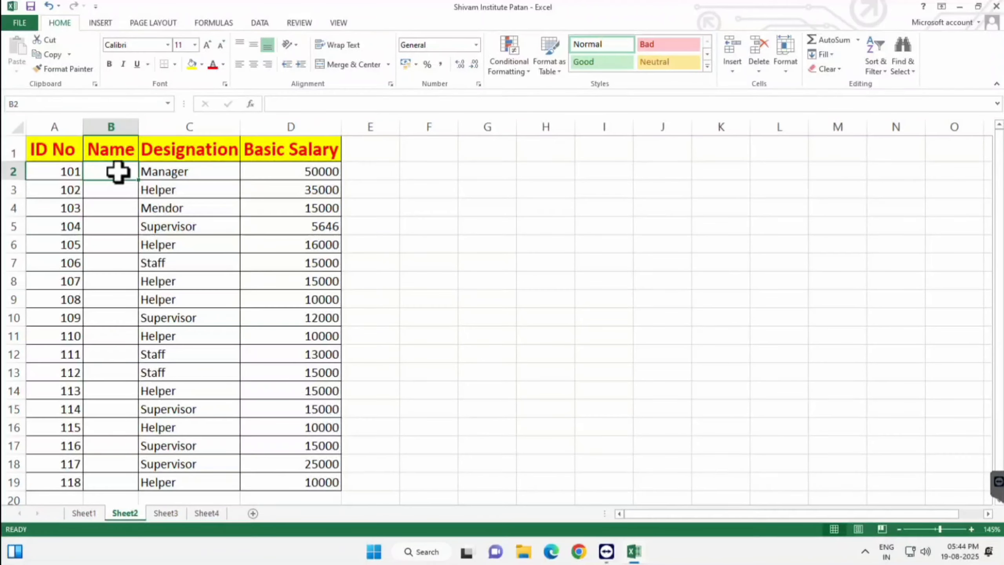
click(85, 515)
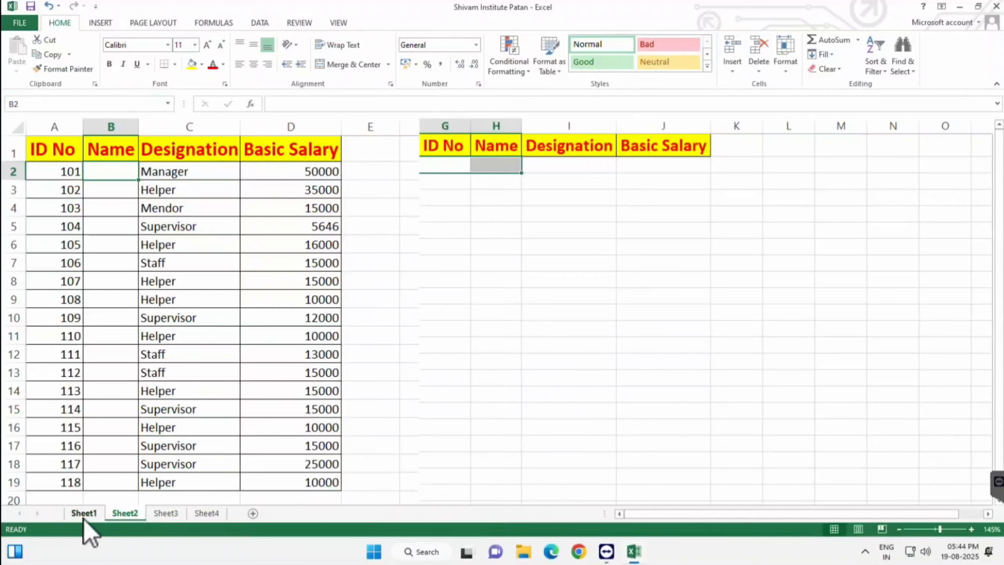
drag(69, 170, 59, 445)
click(125, 513)
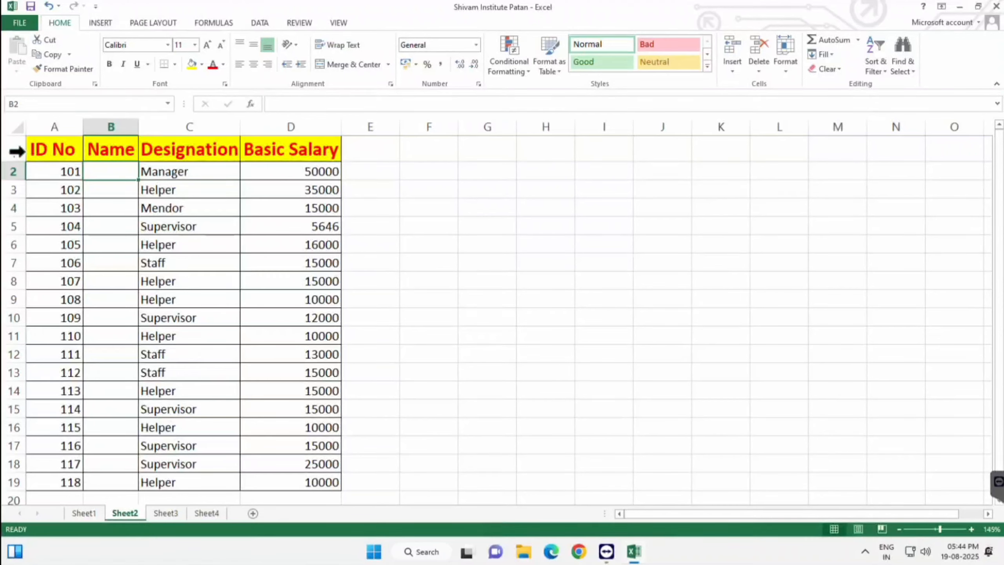
drag(67, 169, 61, 371)
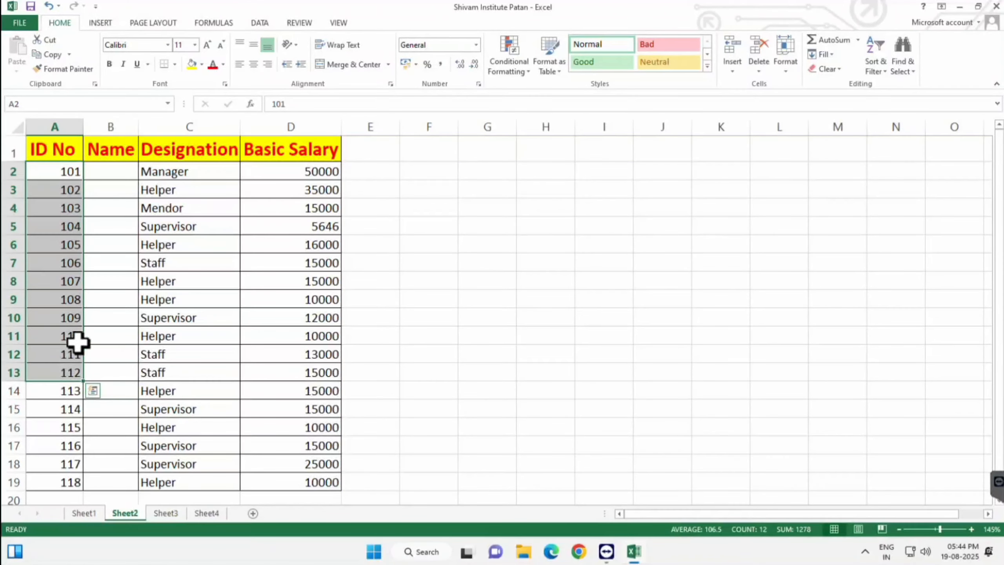
click(84, 514)
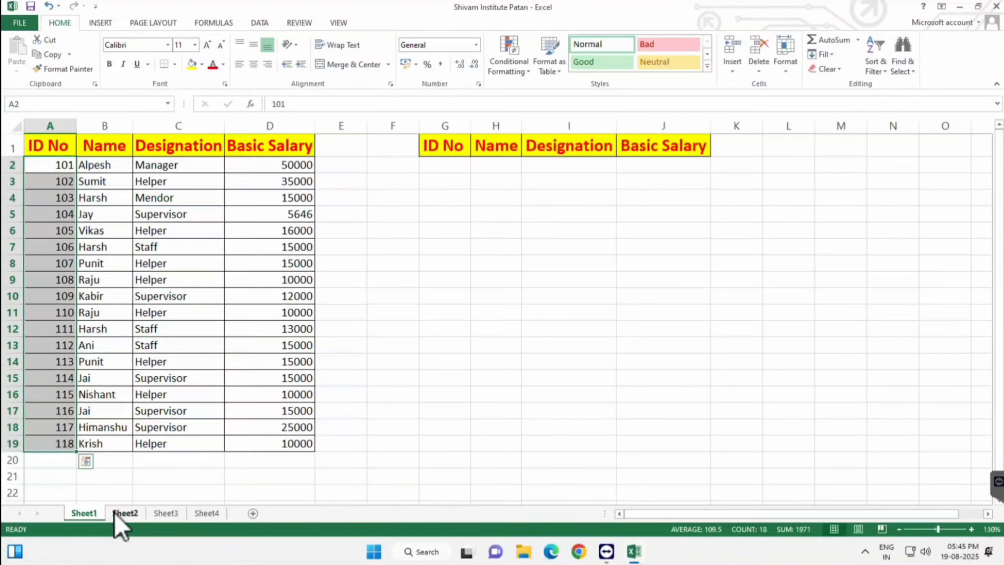
Widen the Name column B on Sheet2 to make room for a formula.
click(121, 514)
click(110, 172)
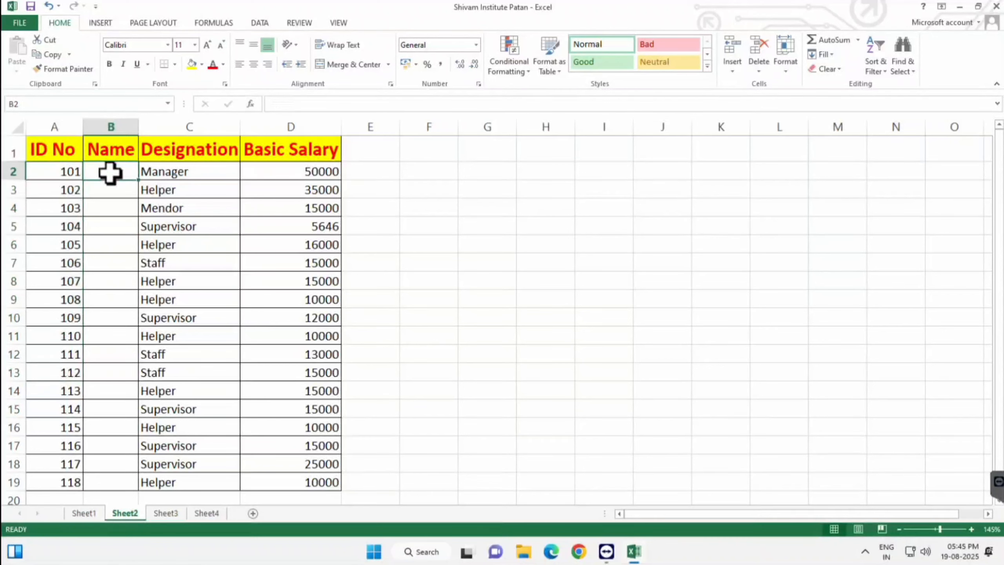
drag(138, 126, 230, 127)
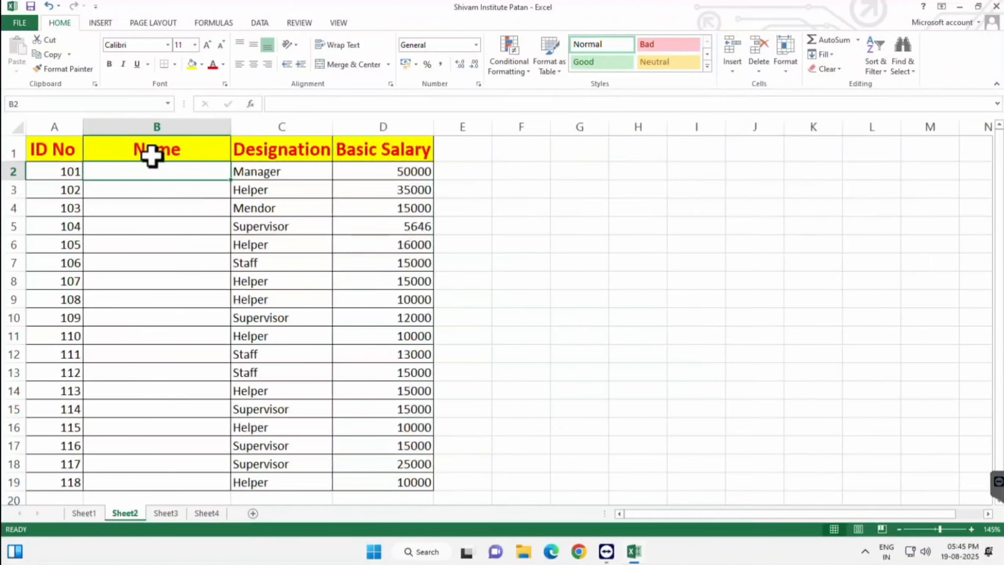
Enter a VLOOKUP formula in B2 on Sheet2 with lookup value A2, table array Sheet1!A1:D19 and column index 2.
click(265, 170)
click(155, 174)
key(F2)
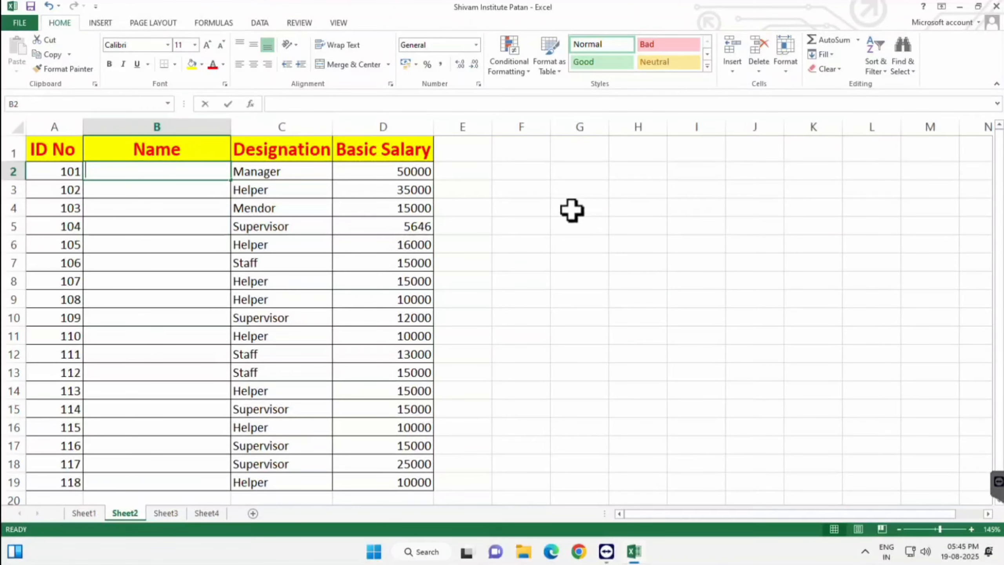
text(=vloo)
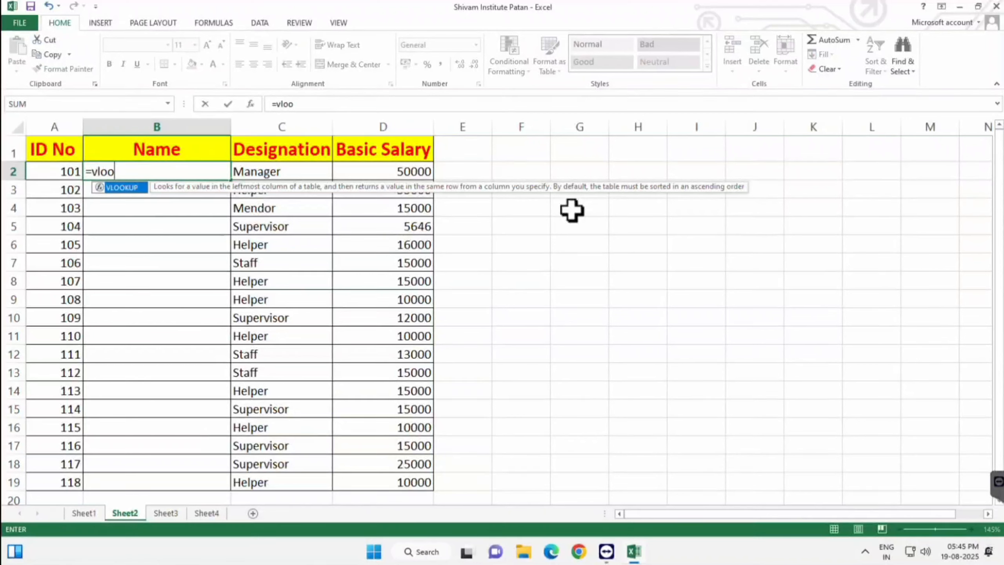
key(Tab)
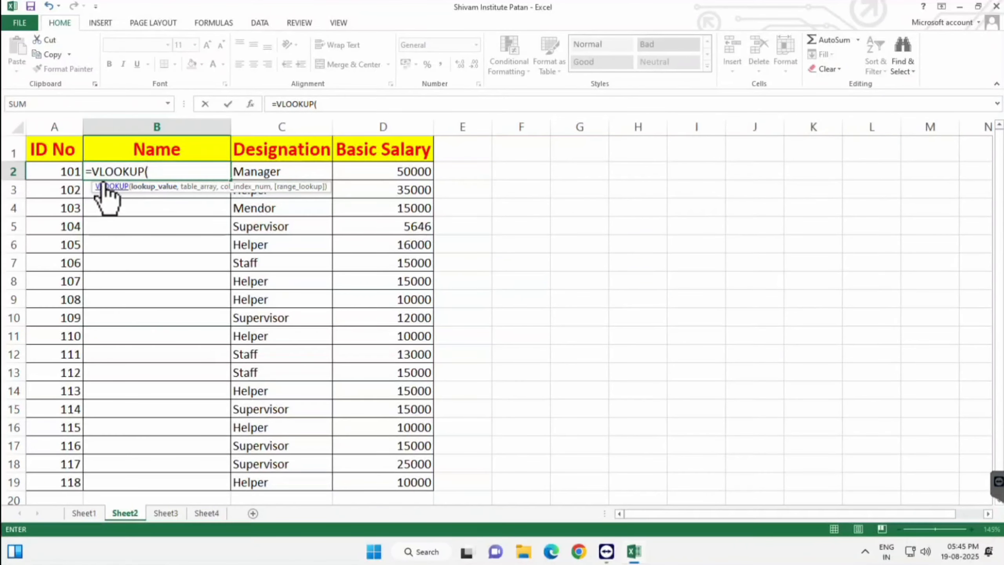
click(68, 171)
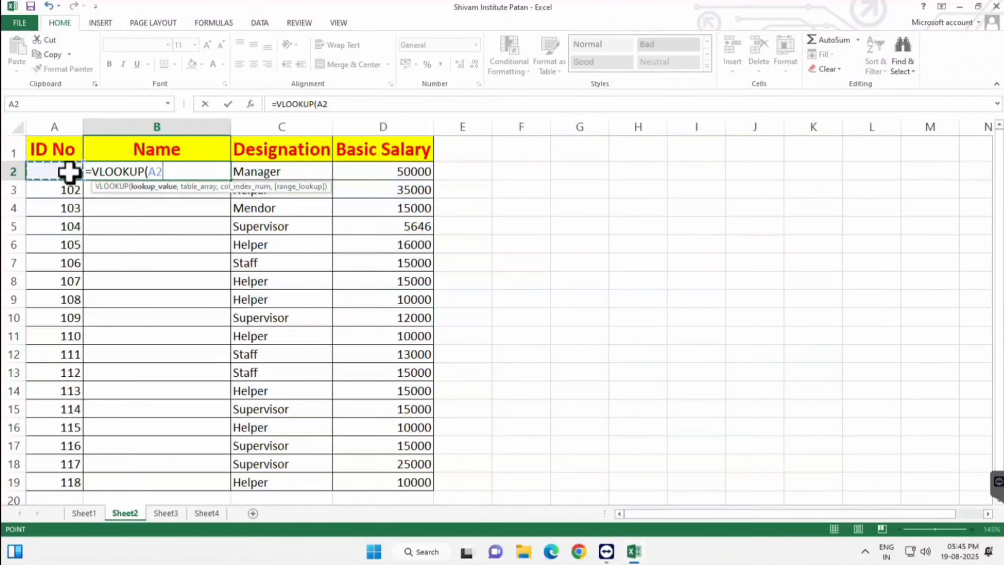
text(,)
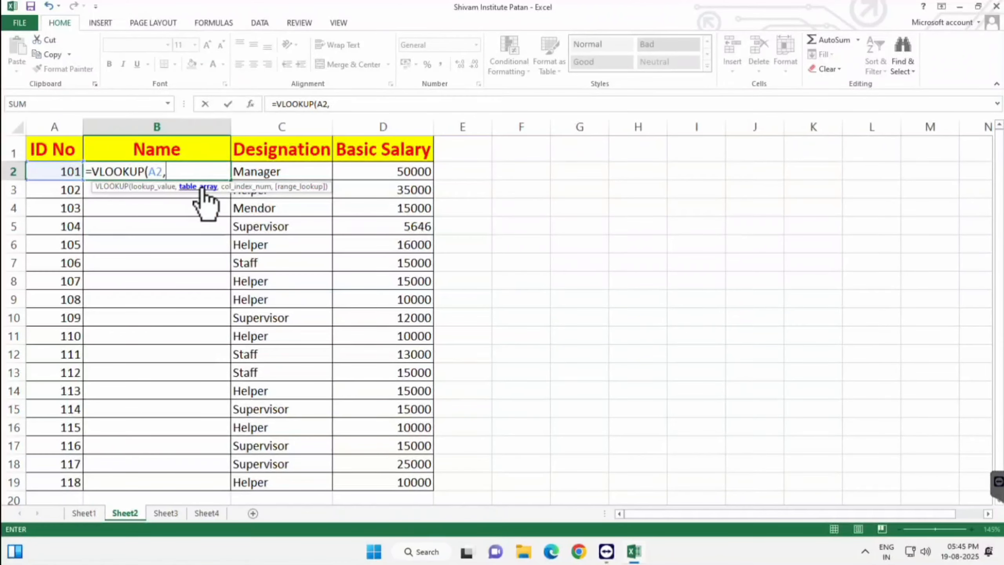
click(91, 513)
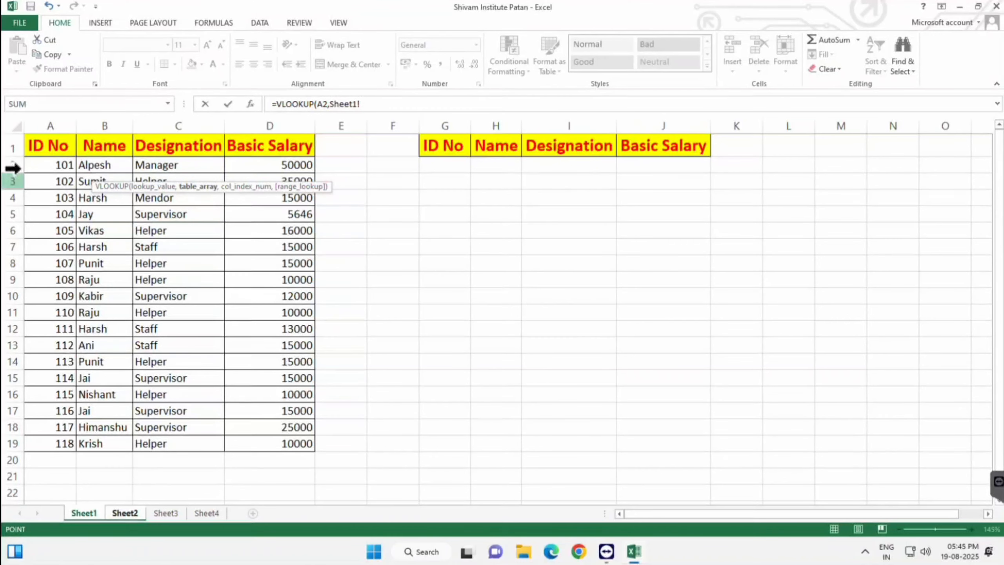
drag(59, 139, 287, 438)
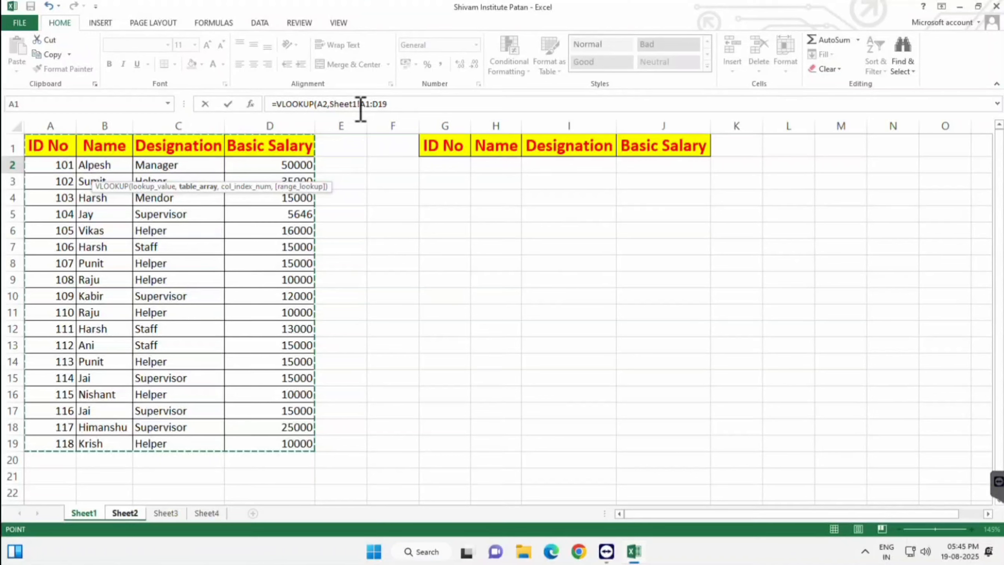
text(,2)
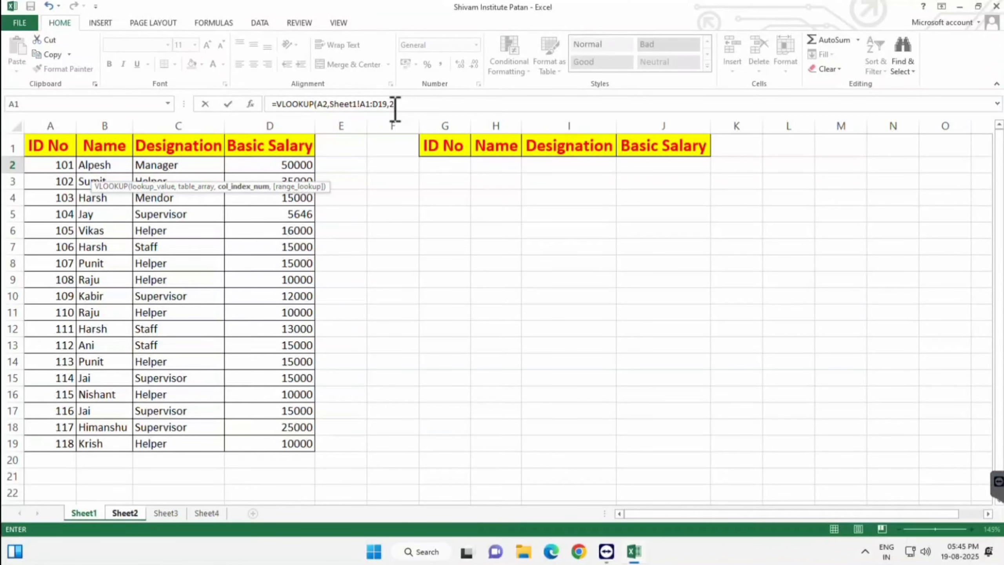
key(Return)
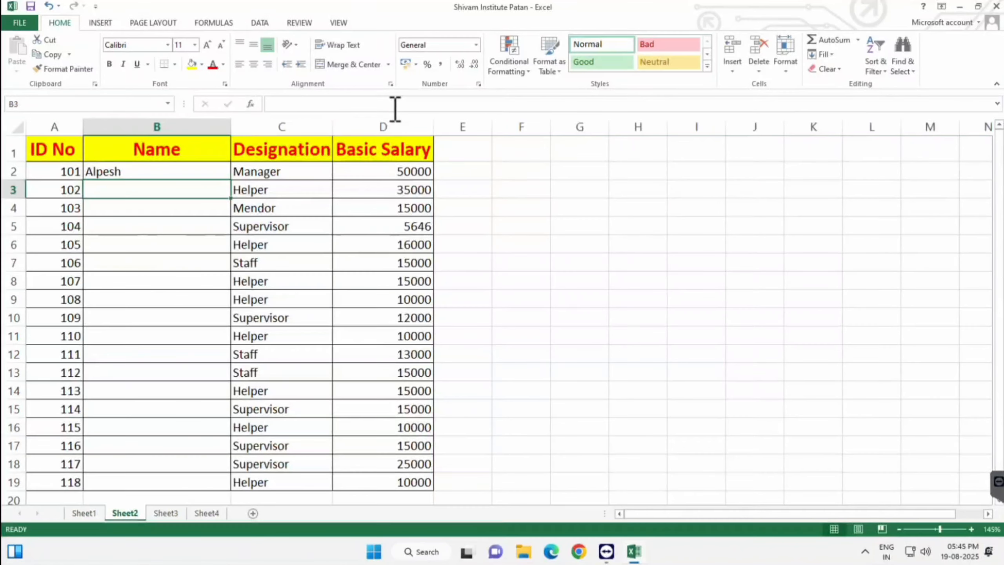
Fill the B2 lookup formula down the Name column to B19.
click(73, 173)
click(155, 182)
click(164, 172)
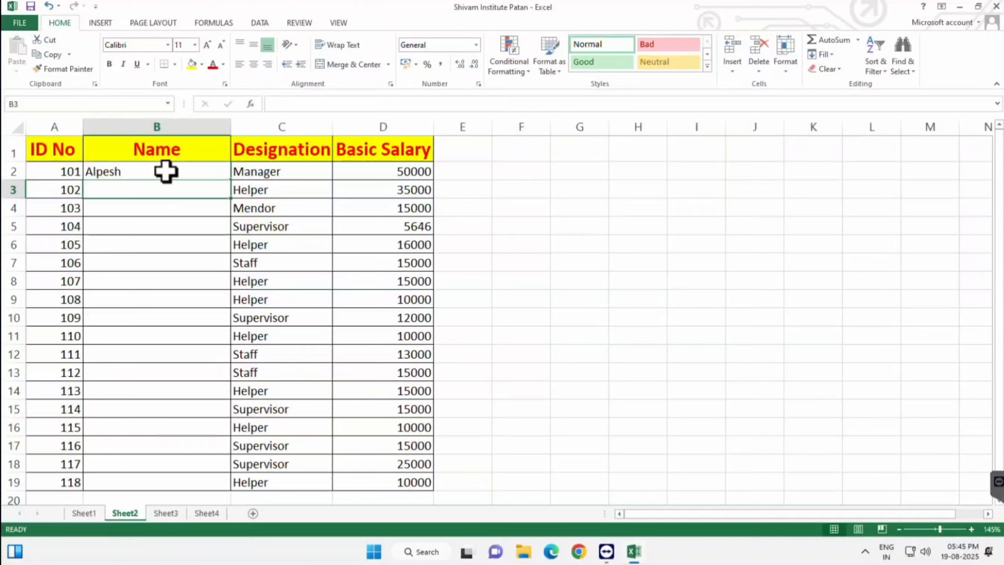
double_click(230, 181)
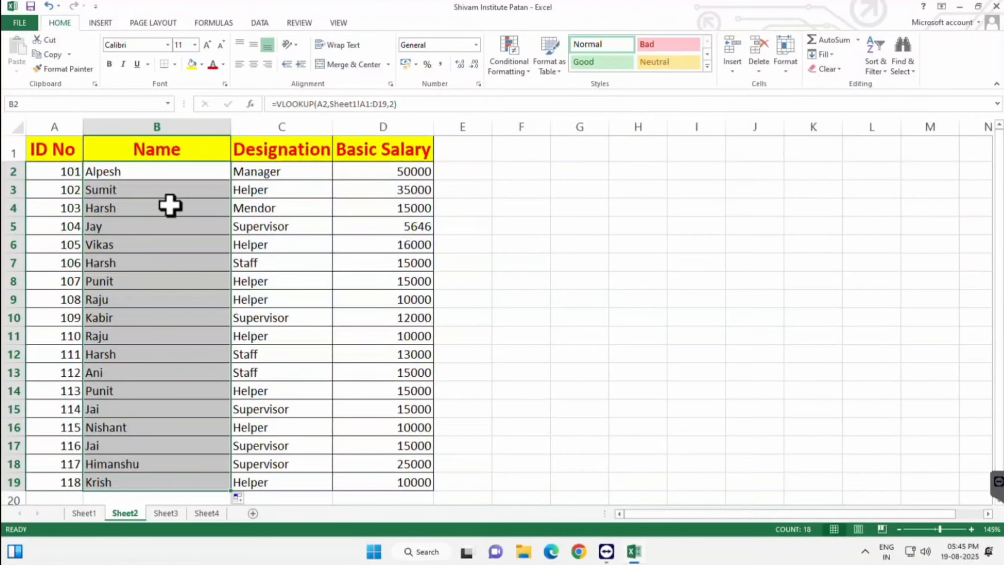
Check the looked-up entries in the Name column against their ID numbers on Sheet2.
click(141, 190)
click(100, 222)
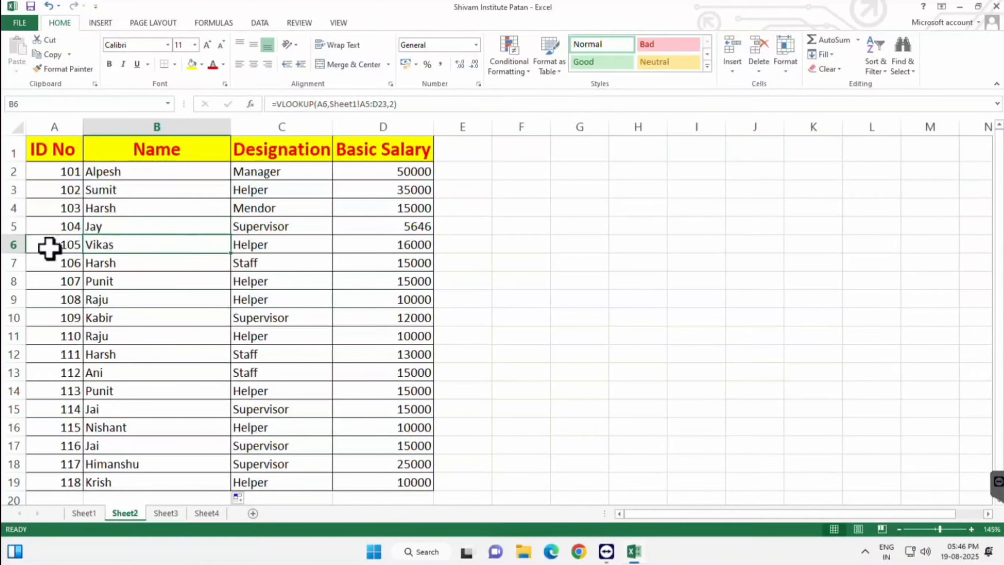
drag(121, 286, 107, 303)
click(91, 319)
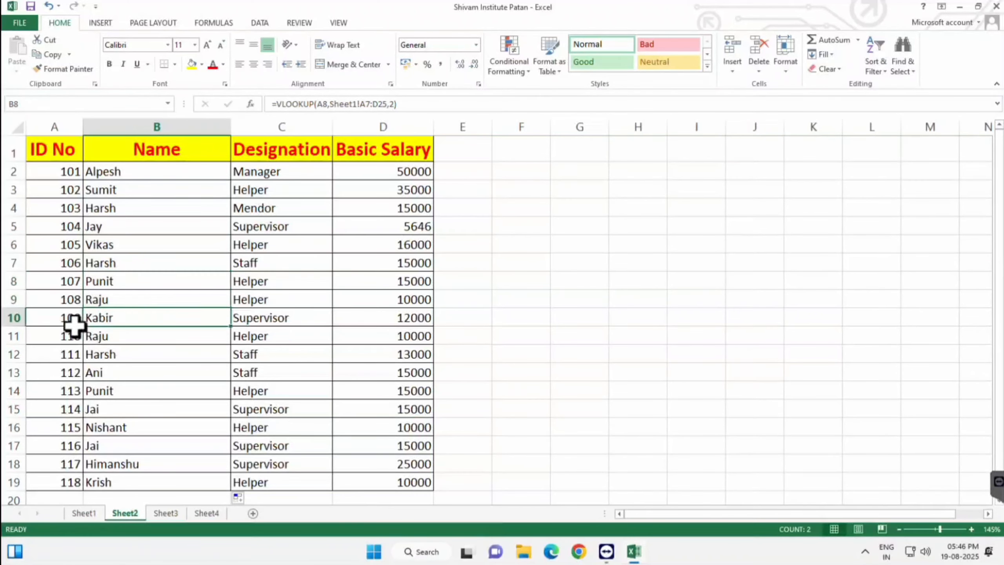
click(106, 337)
click(116, 354)
scroll(269, 211, down, 1)
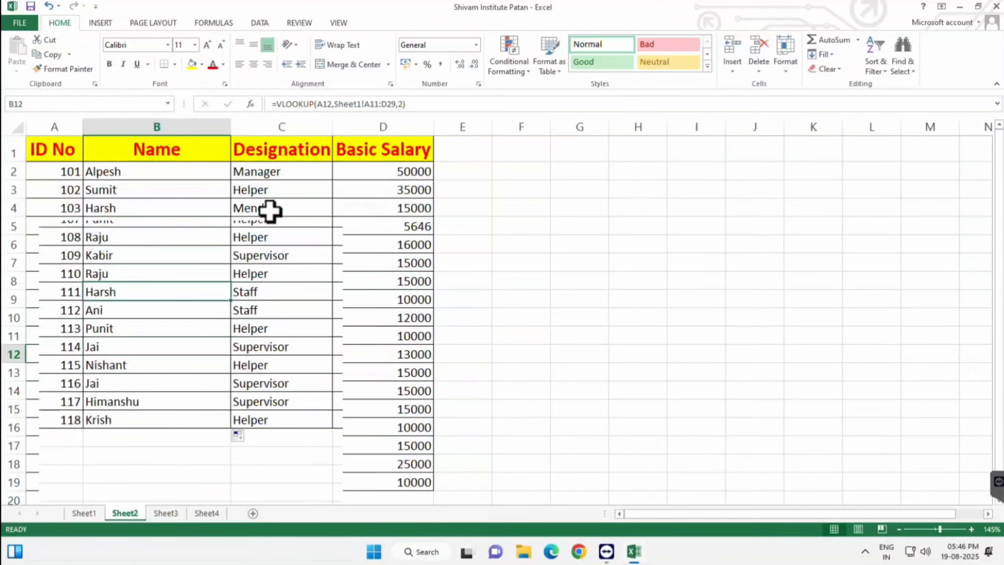
scroll(249, 244, up, 1)
Clear the Designation values in C2:C19 on Sheet2.
click(284, 175)
drag(285, 175, 271, 483)
key(Delete)
click(579, 445)
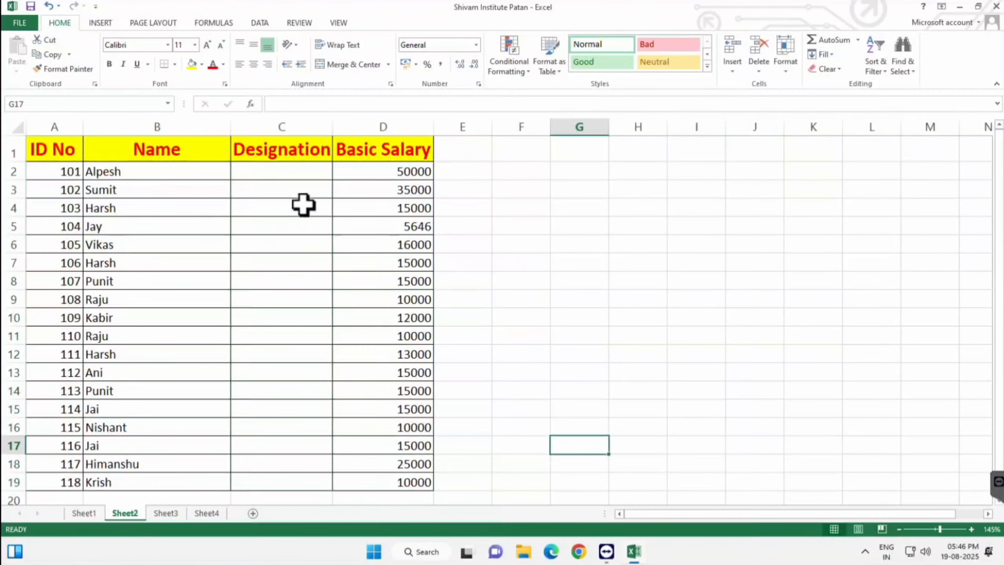
Enter a VLOOKUP in C2 with lookup value A2, table array Sheet1!A1:D19 and column index 3, and fill it down to C19.
click(298, 169)
text(=vloo)
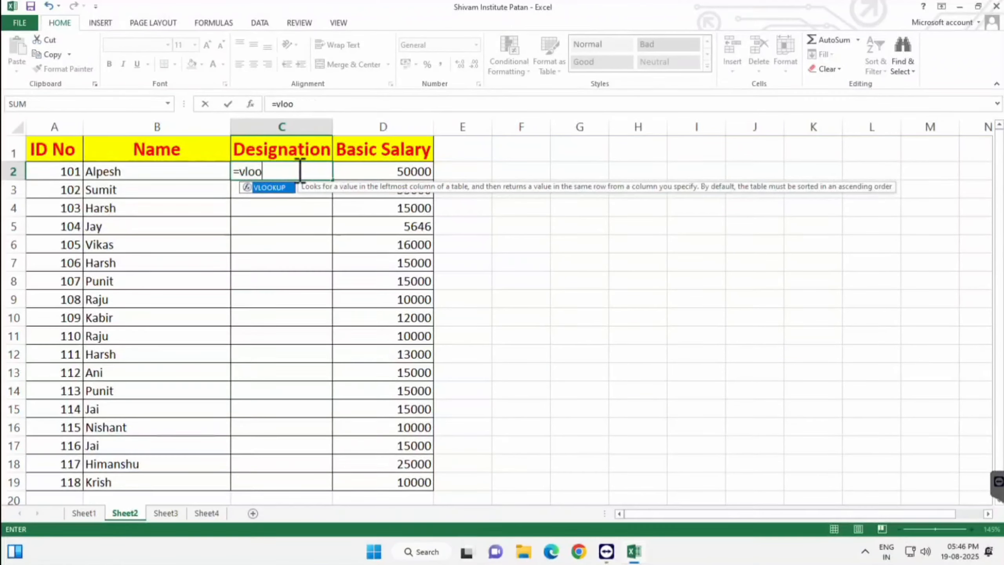
key(Tab)
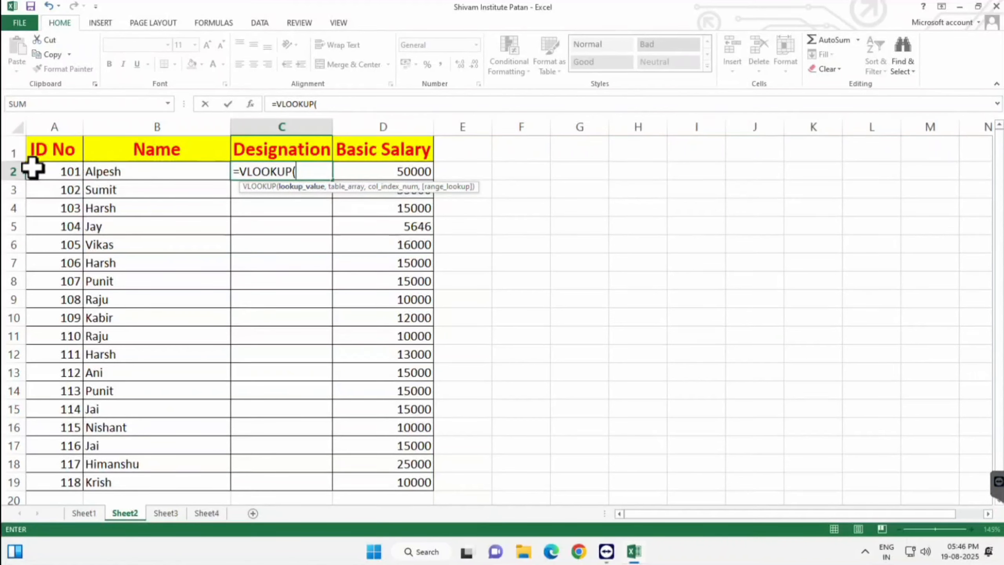
click(48, 171)
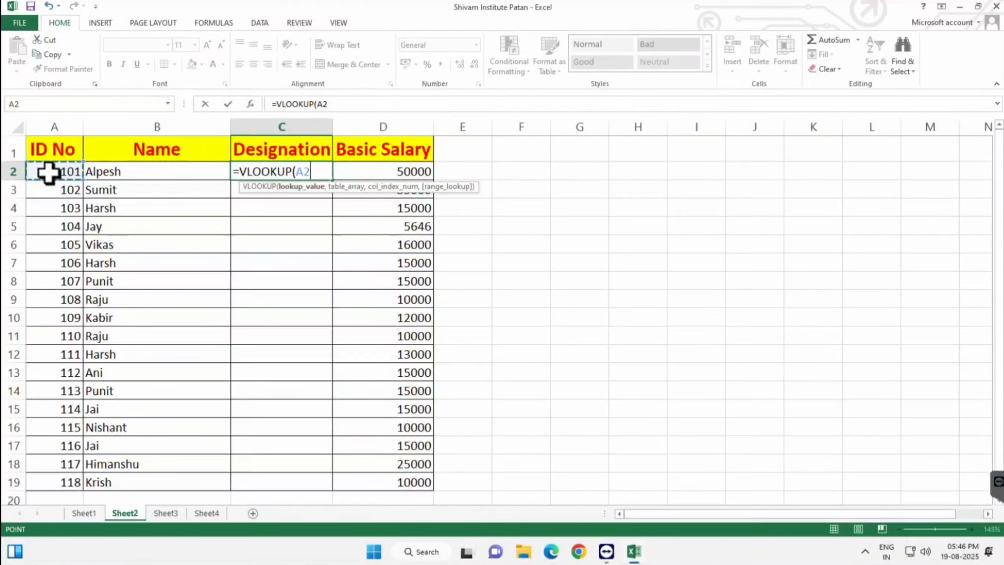
text(,)
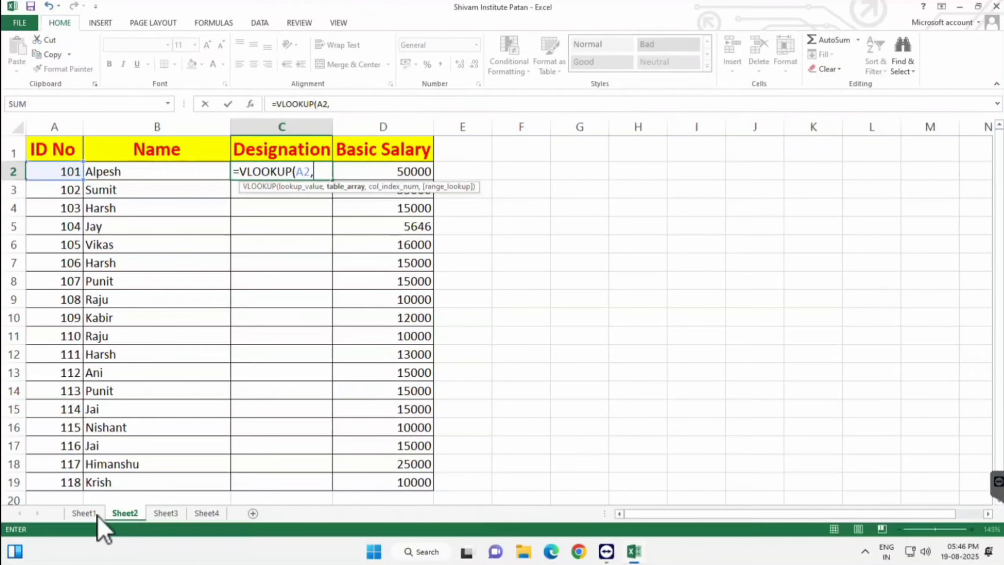
click(93, 513)
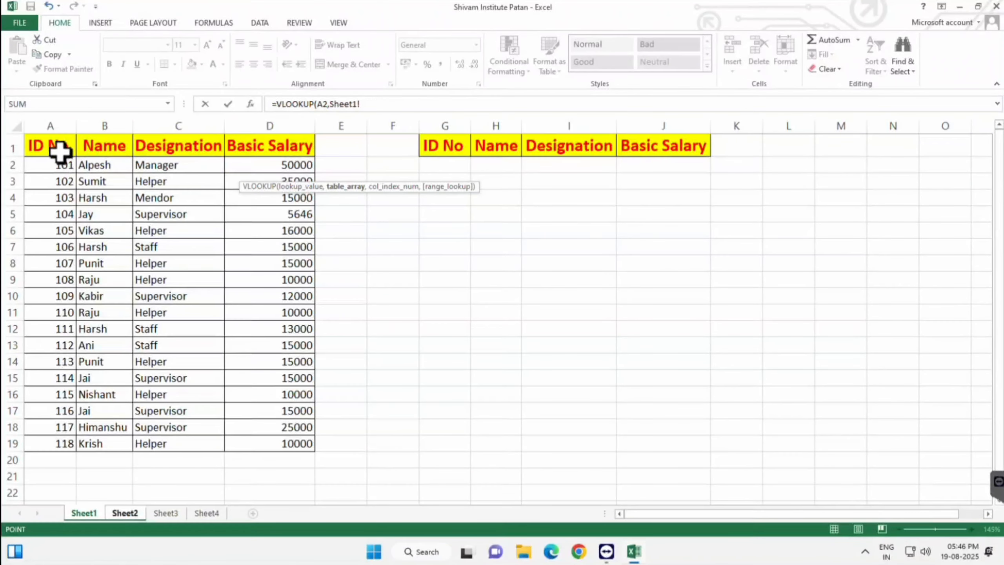
drag(59, 151, 293, 440)
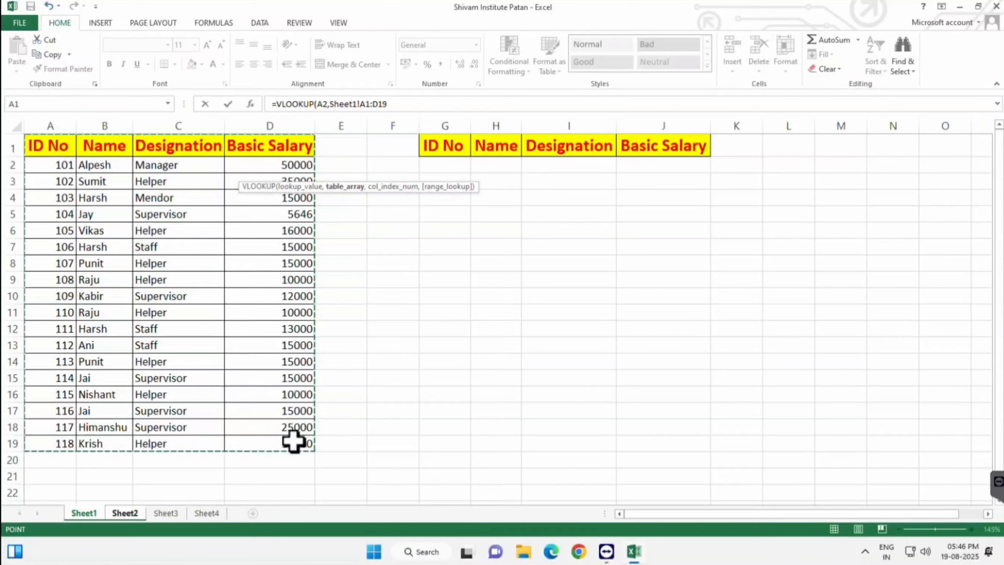
text(,3)
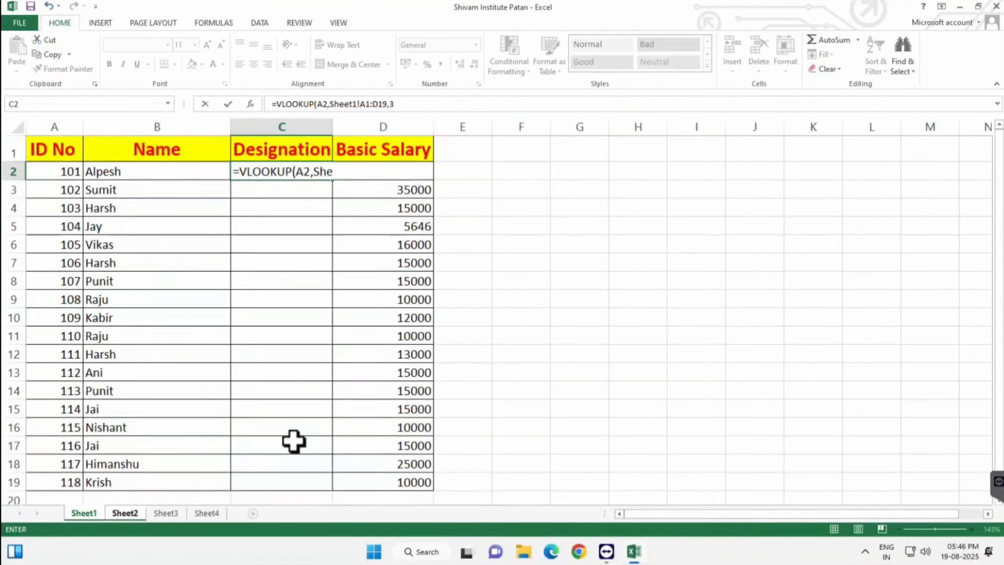
key(Return)
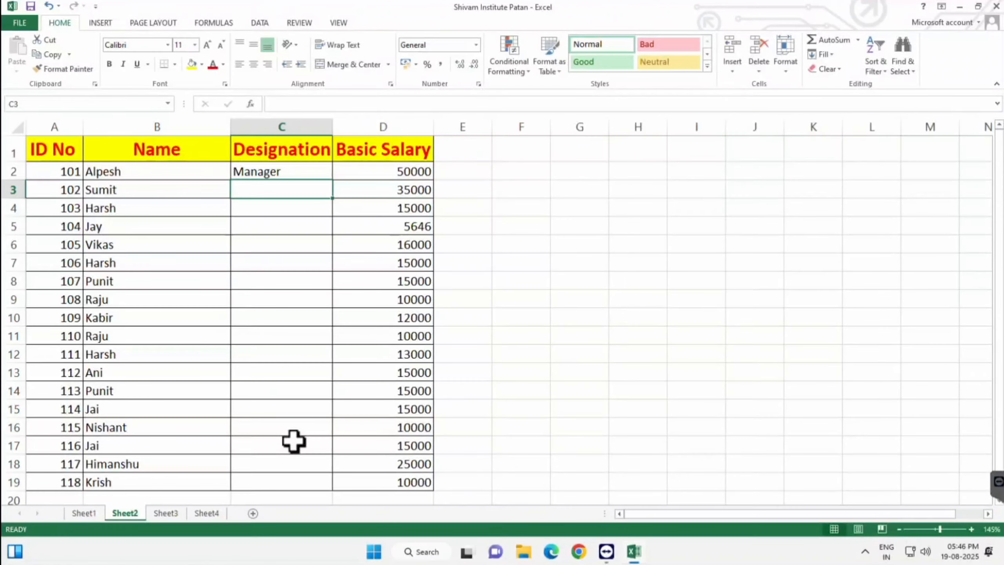
click(321, 173)
double_click(333, 180)
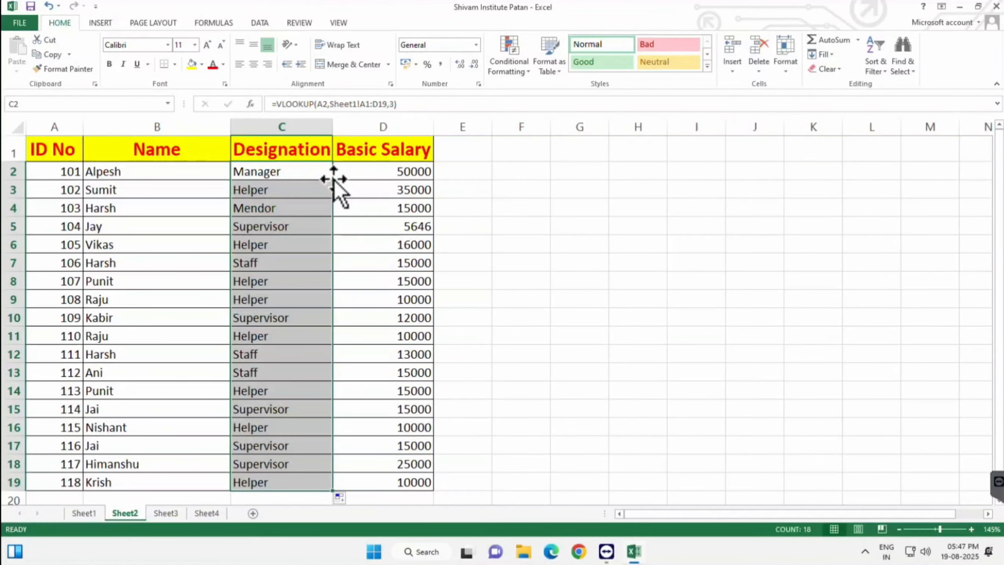
Examine the horizontal employee table A1:S4 on Sheet3 and compare it with the Name row B2:S2 on Sheet4.
click(173, 513)
click(174, 283)
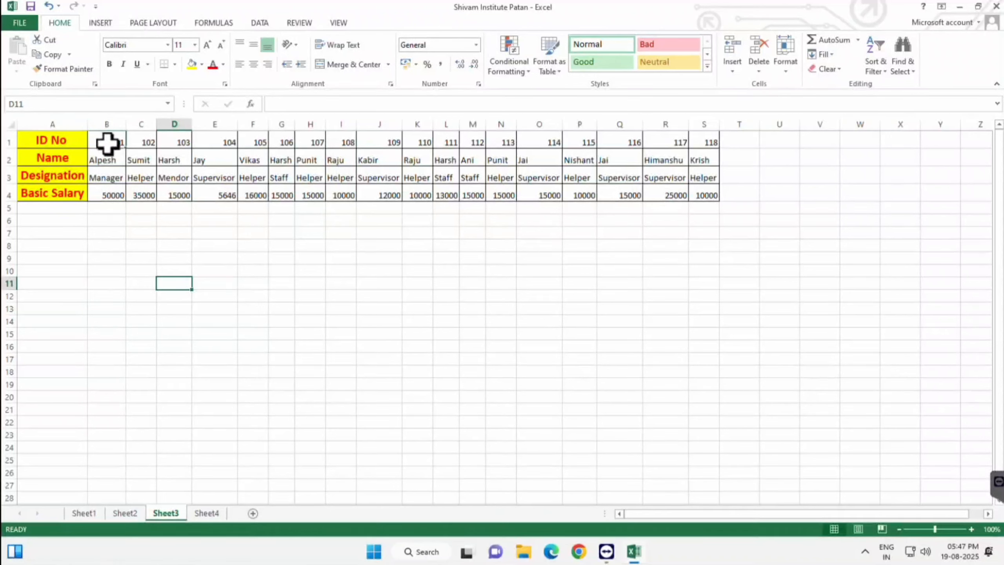
drag(108, 142, 696, 194)
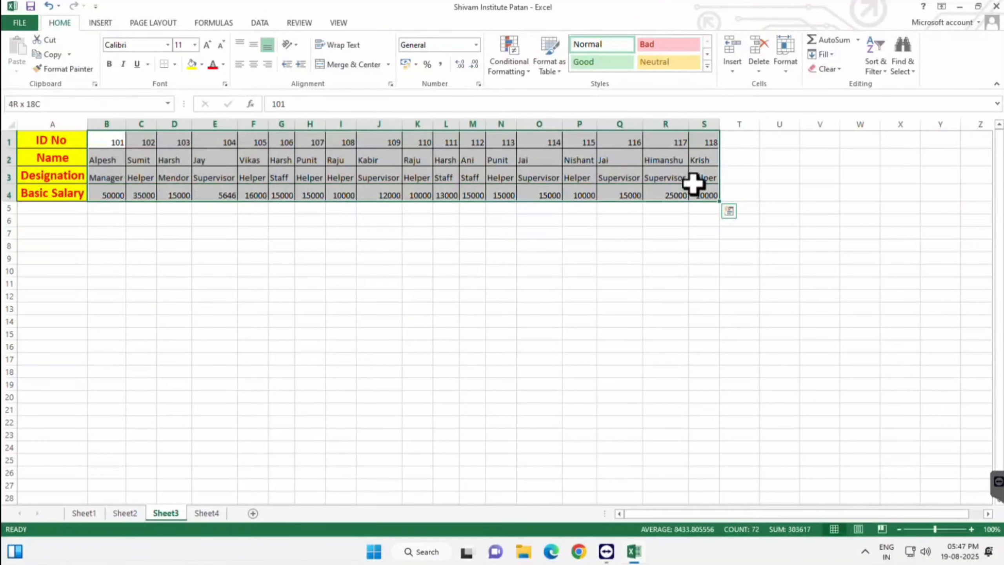
click(330, 300)
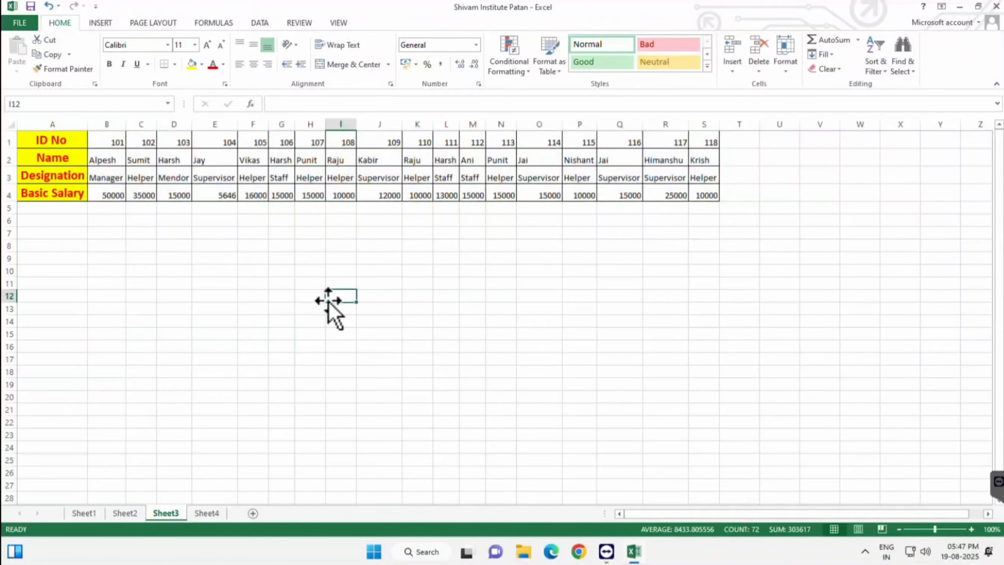
drag(52, 140, 691, 194)
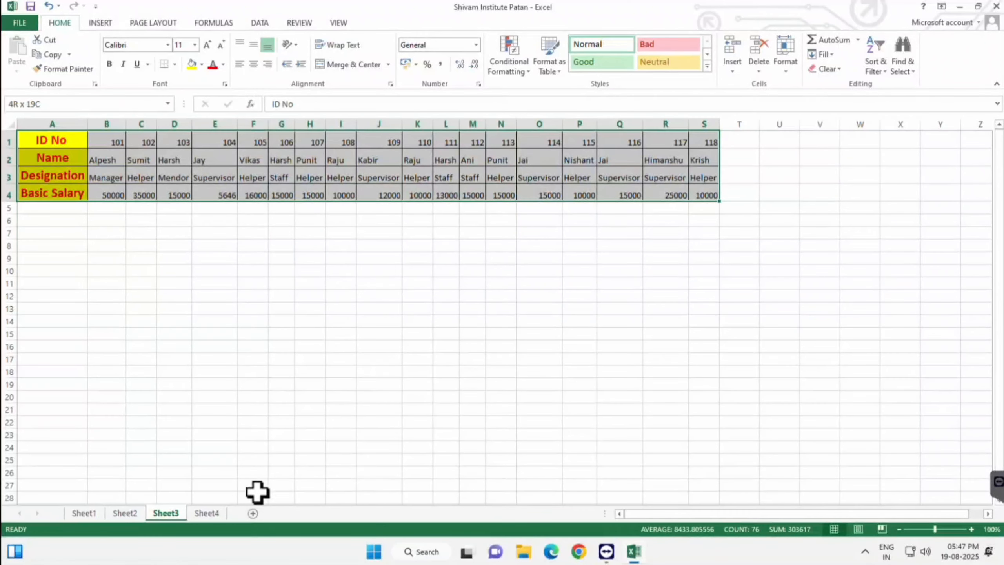
click(207, 513)
drag(107, 160, 780, 164)
click(165, 513)
click(206, 513)
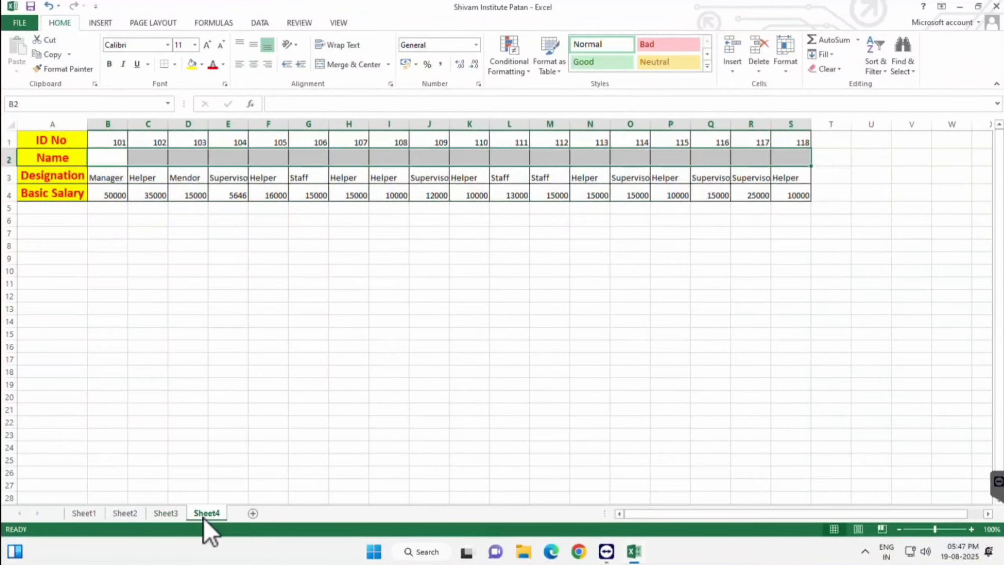
Start an HLOOKUP formula in B2 of Sheet4's Name row with B1 as the lookup value.
click(94, 158)
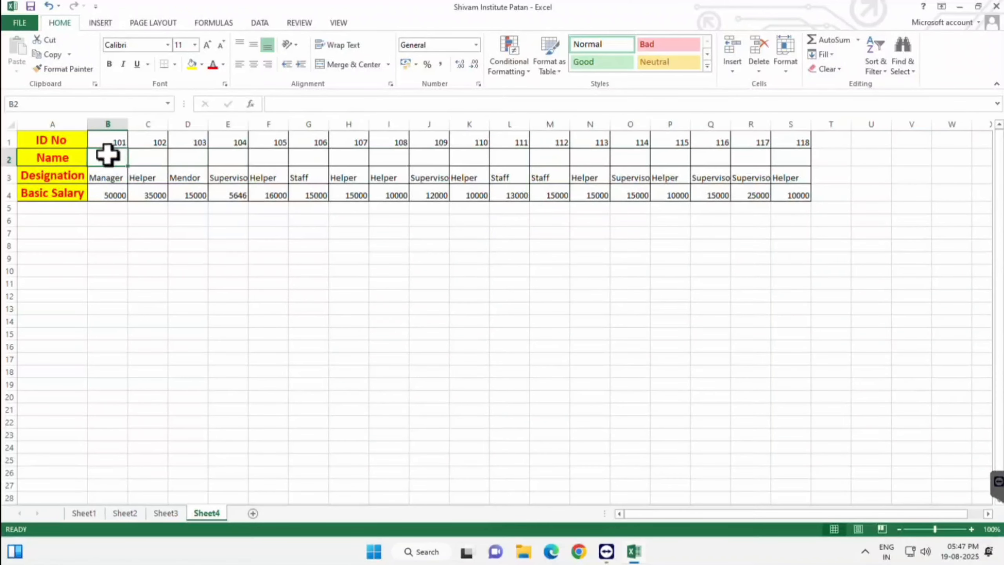
click(166, 514)
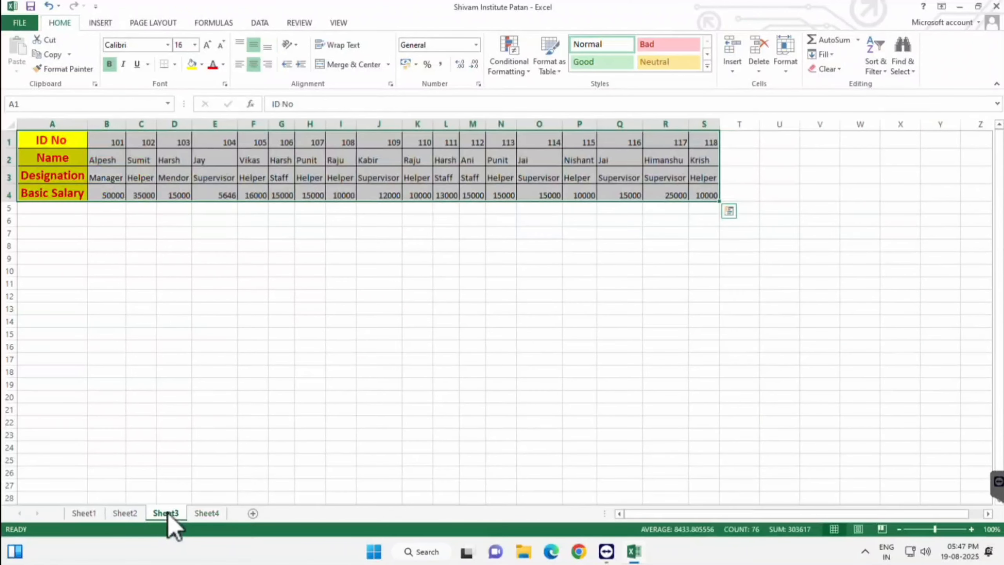
click(206, 513)
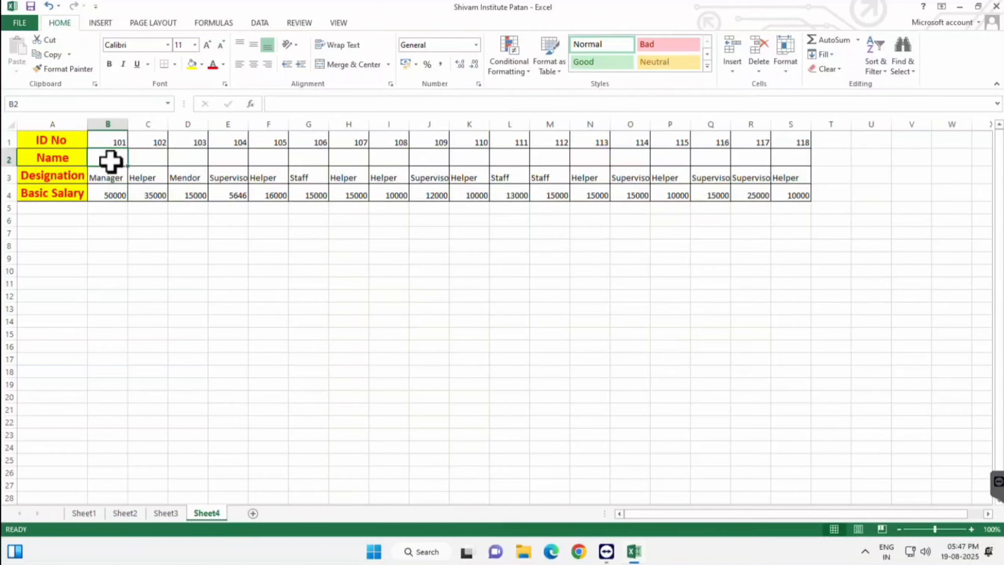
text(=hloo)
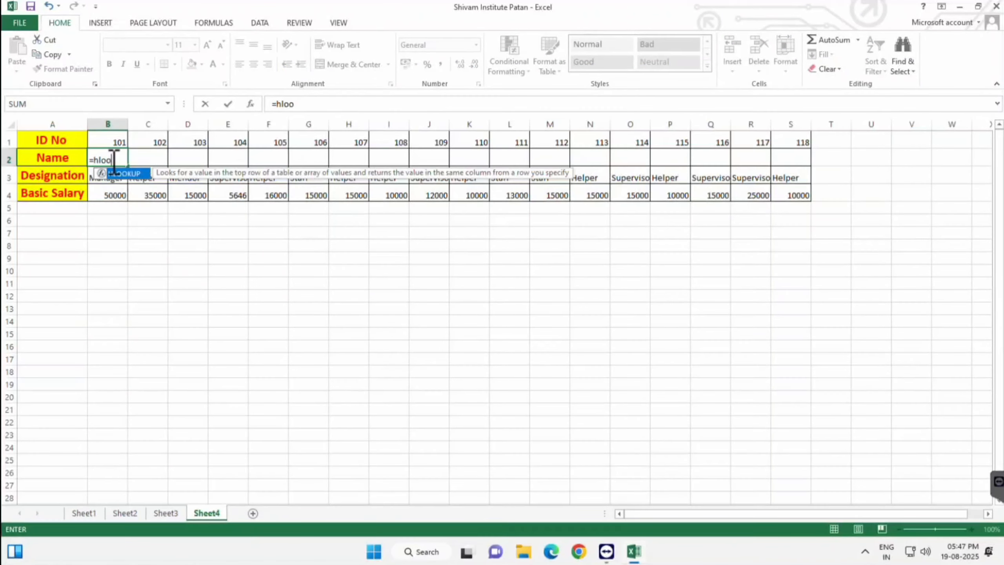
key(Tab)
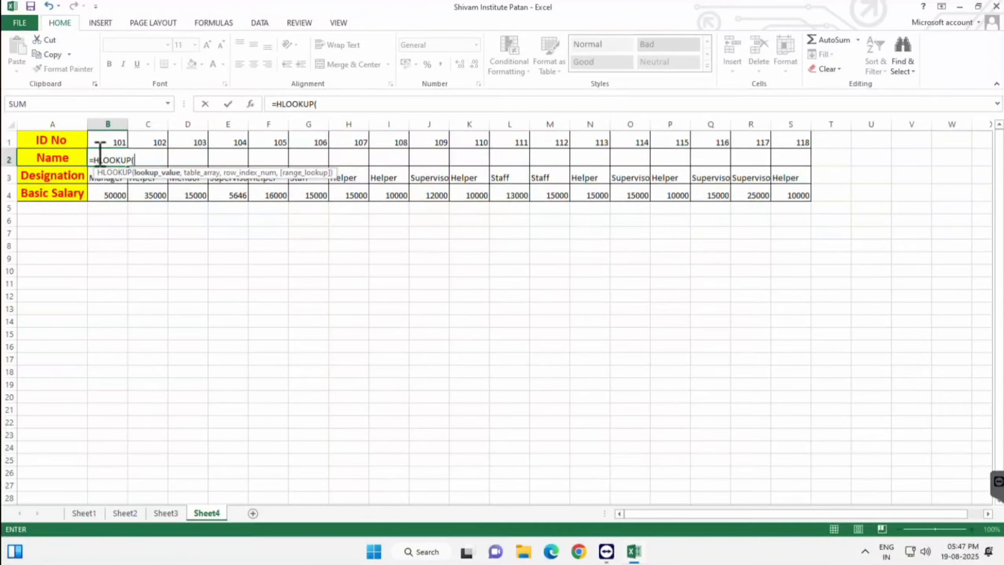
click(108, 136)
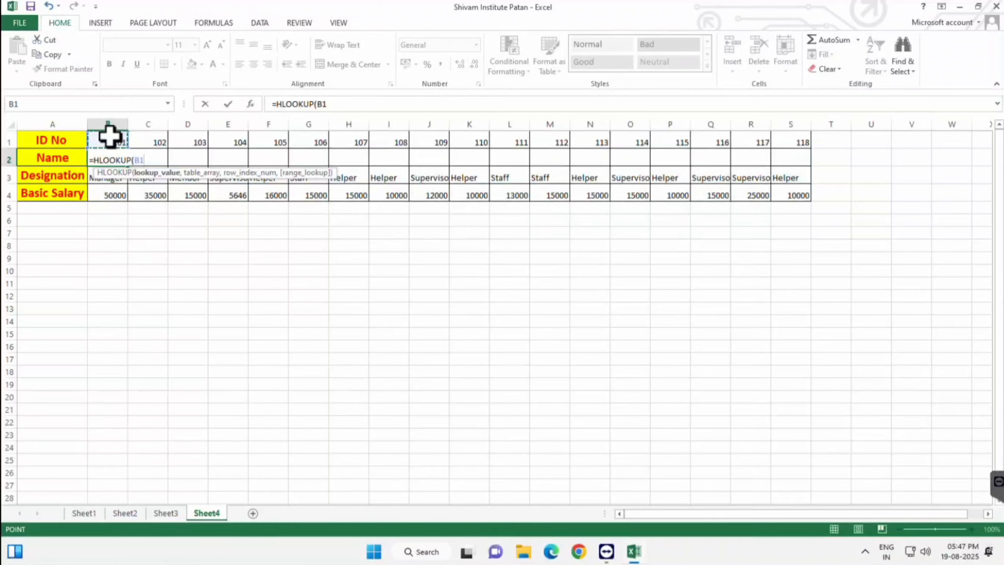
text(,)
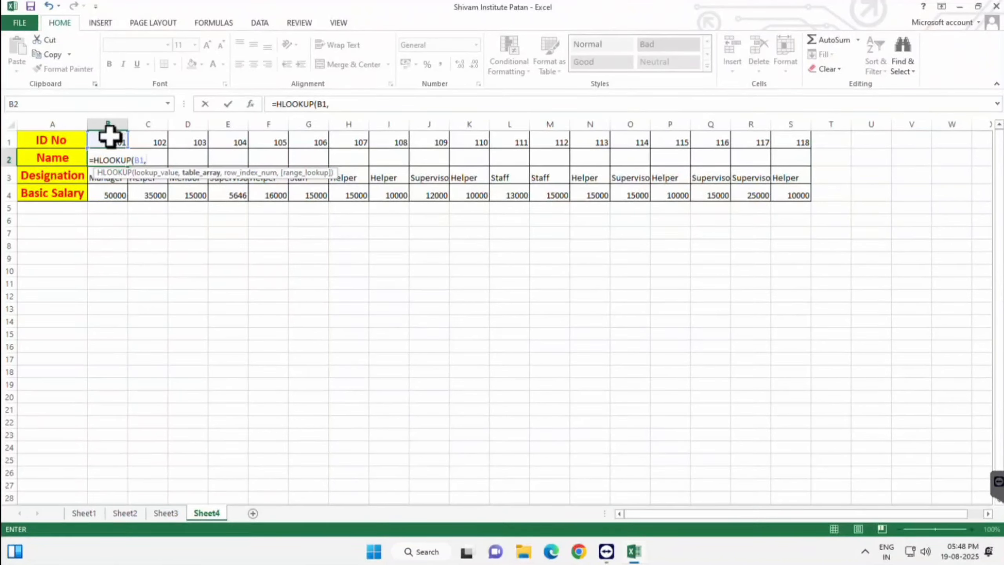
Complete the HLOOKUP with table array Sheet3!A1:S4 and row index 2, and fill it across the Name row to S2.
click(156, 513)
drag(51, 140, 698, 190)
text(,)
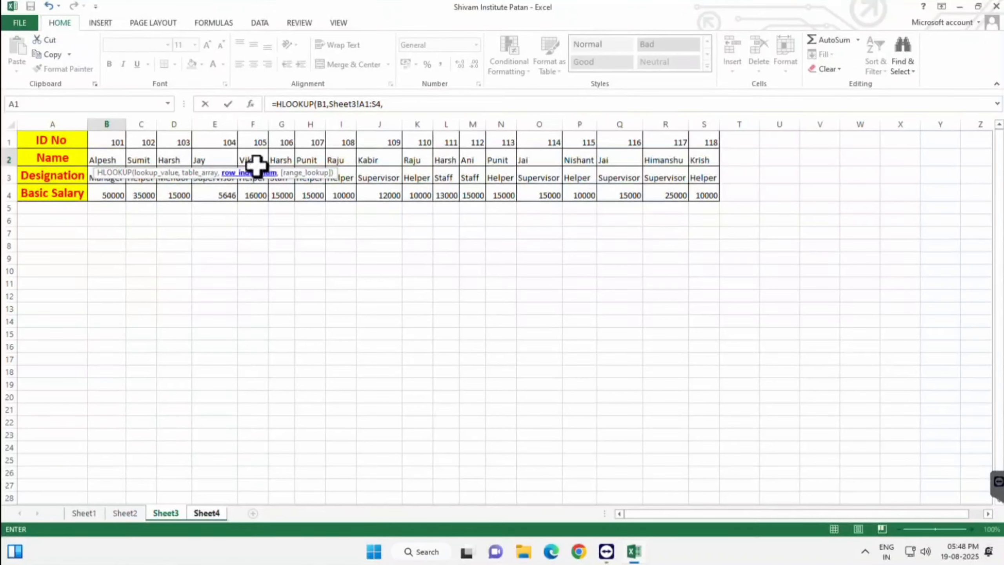
text(2)
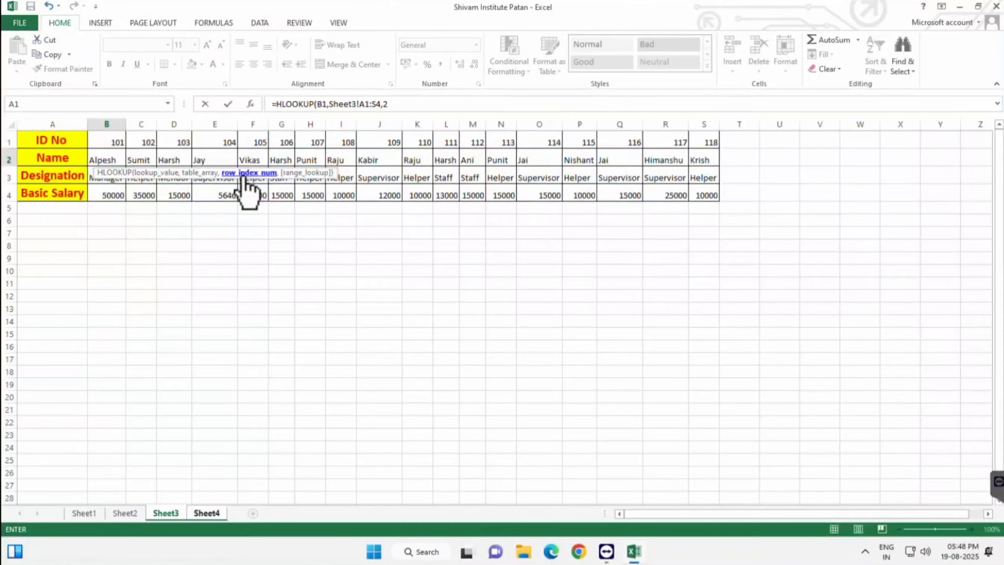
key(Return)
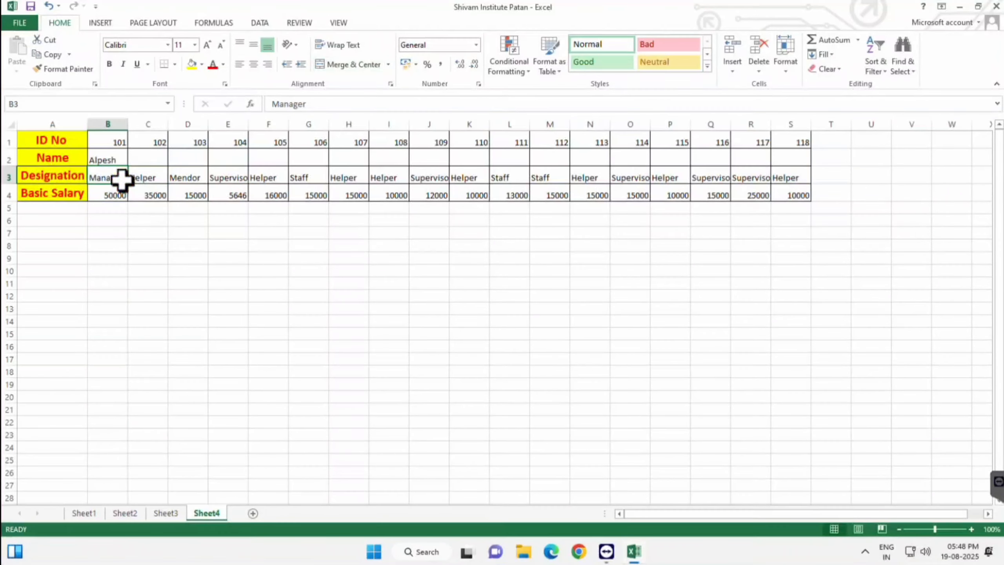
click(101, 158)
drag(127, 166, 811, 164)
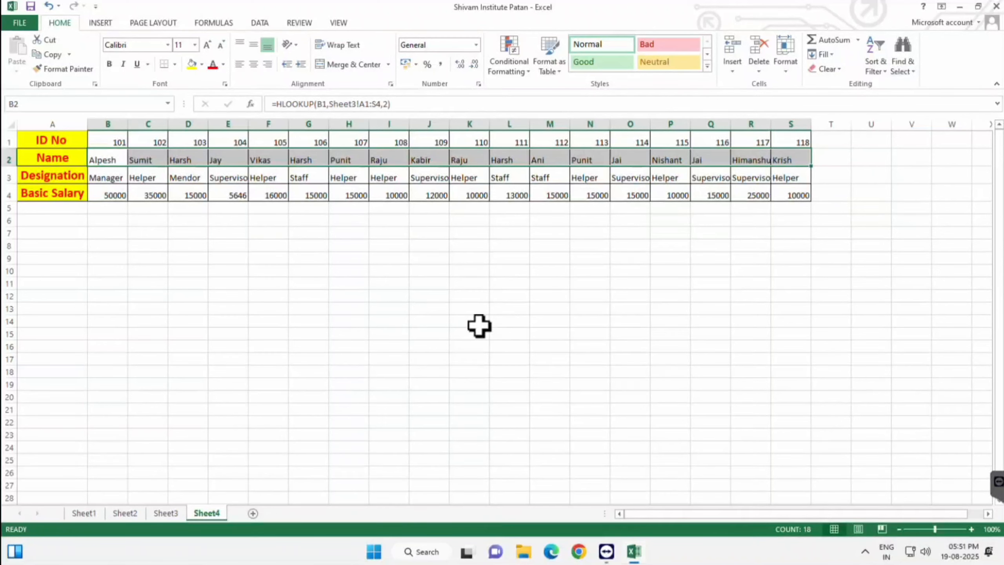
Examine the horizontal employee table A1:S4 on Sheet3 and its individual record columns B to G.
click(168, 513)
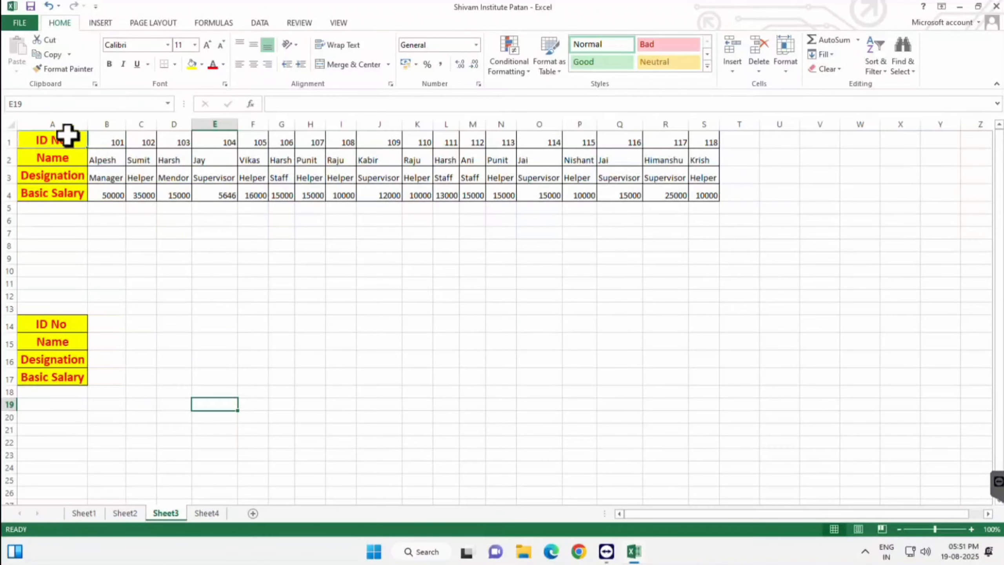
drag(67, 139, 715, 194)
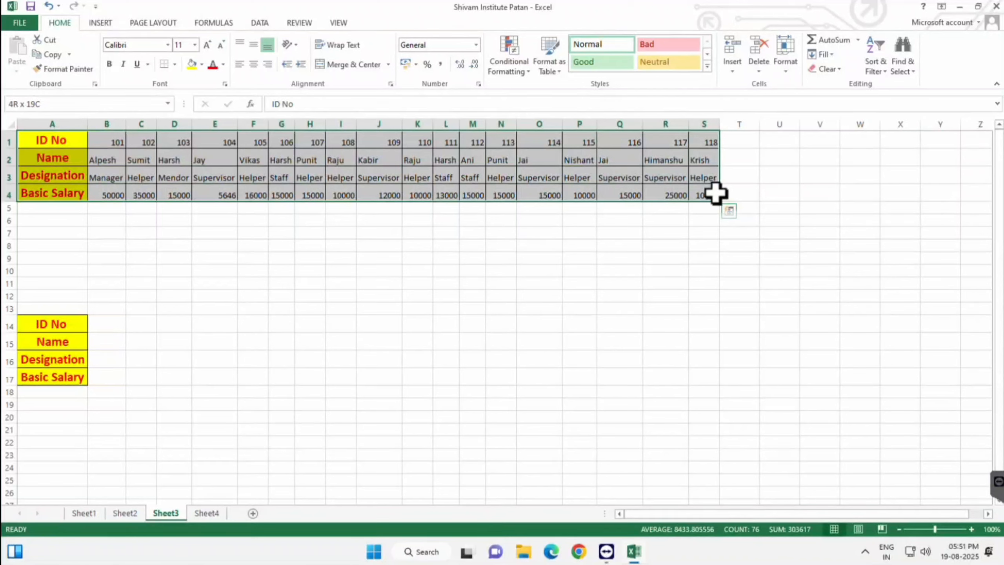
click(105, 125)
click(152, 124)
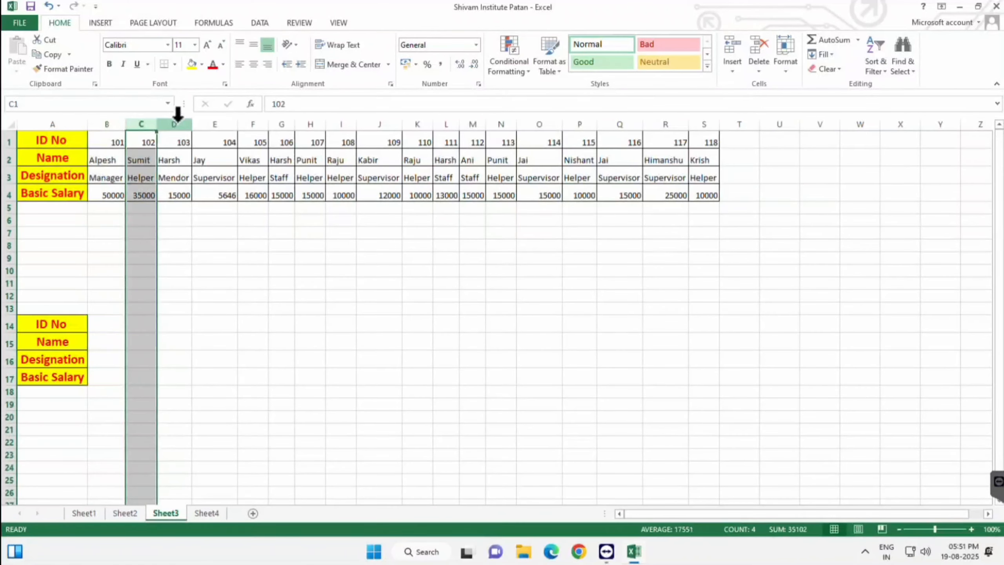
click(178, 121)
click(208, 121)
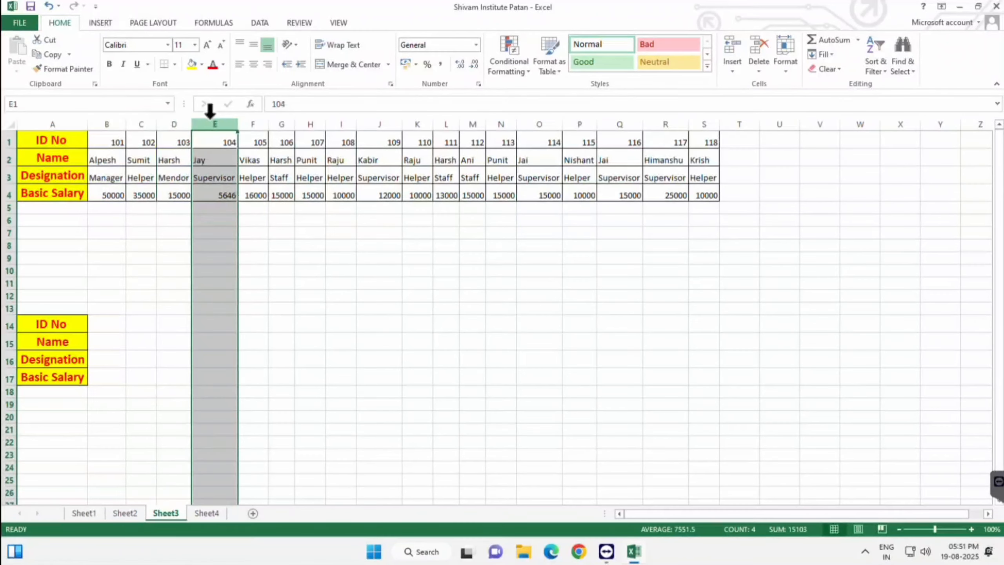
click(249, 118)
click(283, 119)
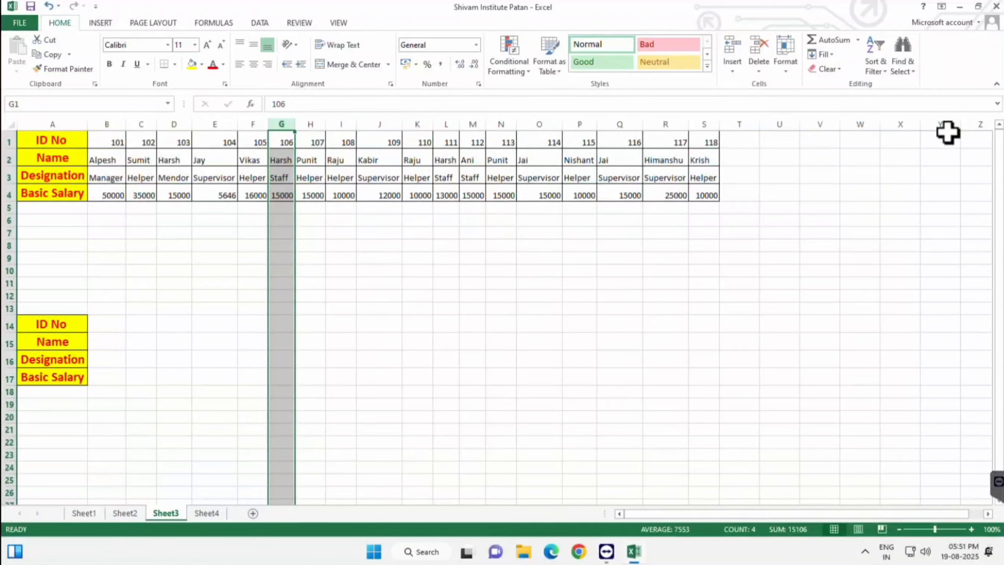
Start an HLOOKUP for the range B15:B17 on Sheet3 with absolute lookup value $B$14 and absolute table array $A$1:$S$4.
drag(106, 342, 107, 380)
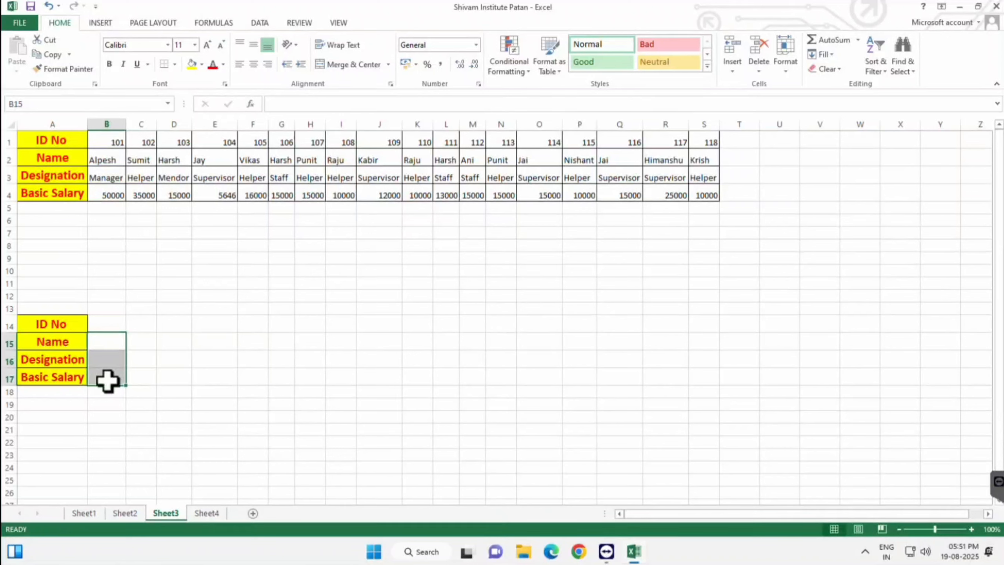
click(164, 403)
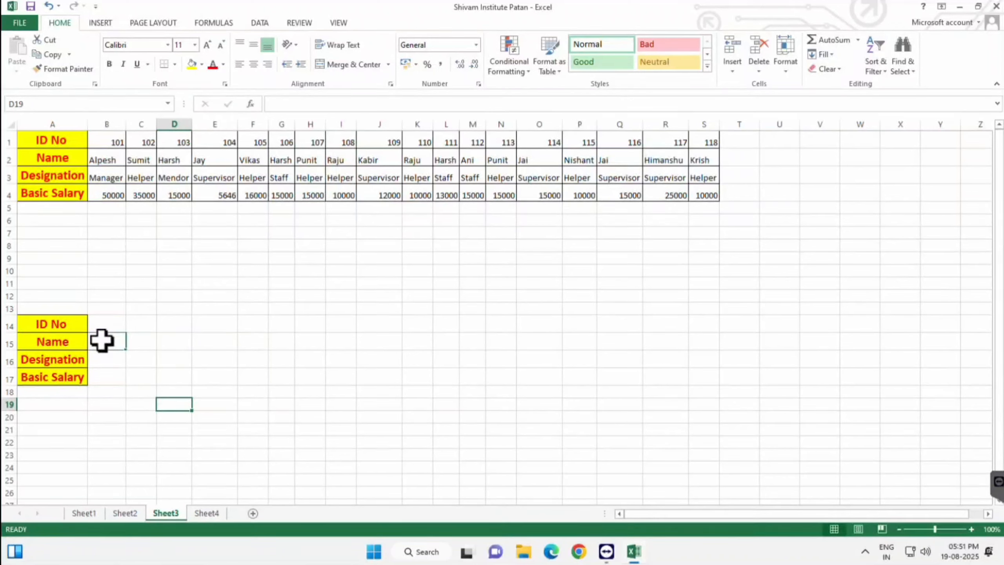
drag(102, 340, 102, 374)
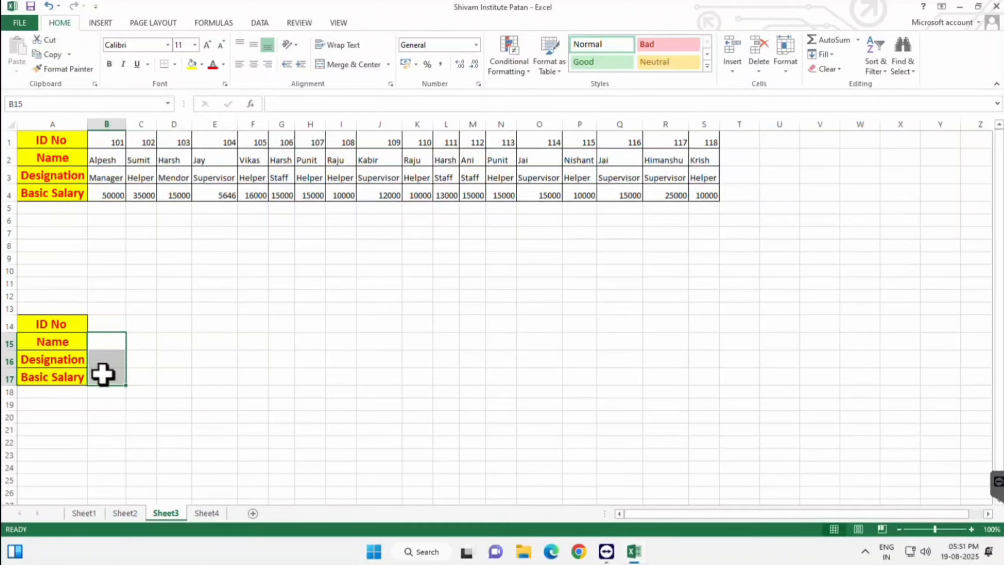
text(==hloo)
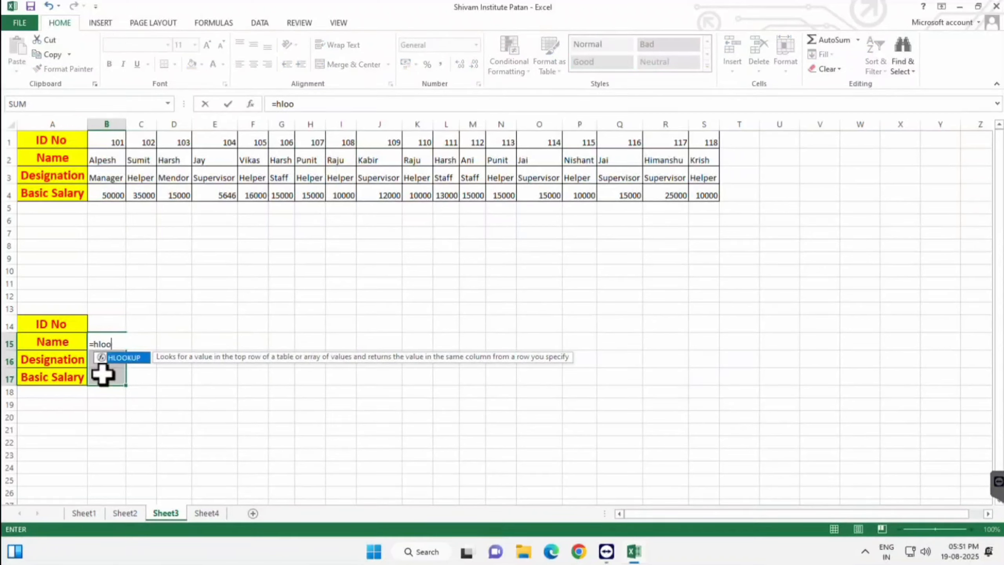
key(Tab)
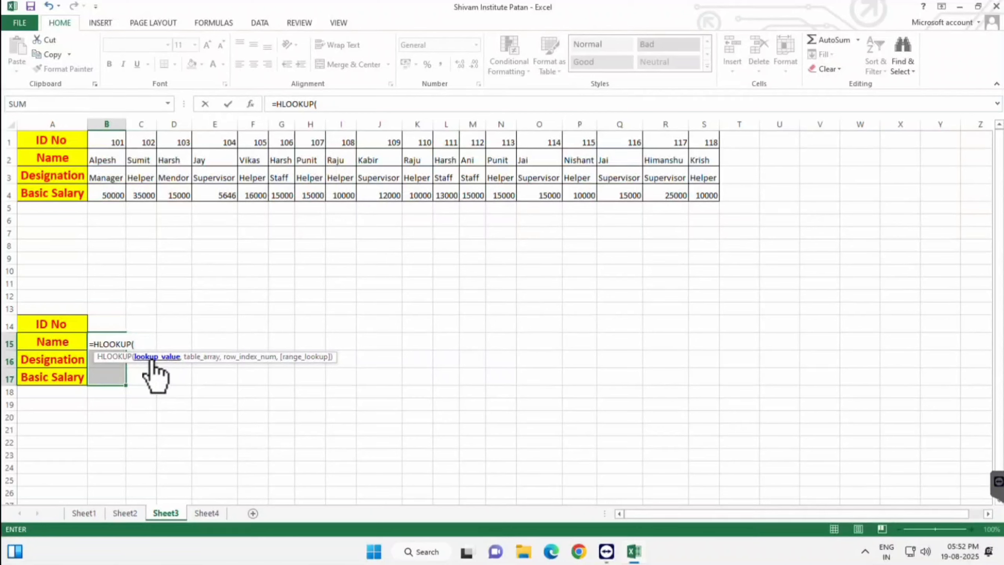
click(114, 322)
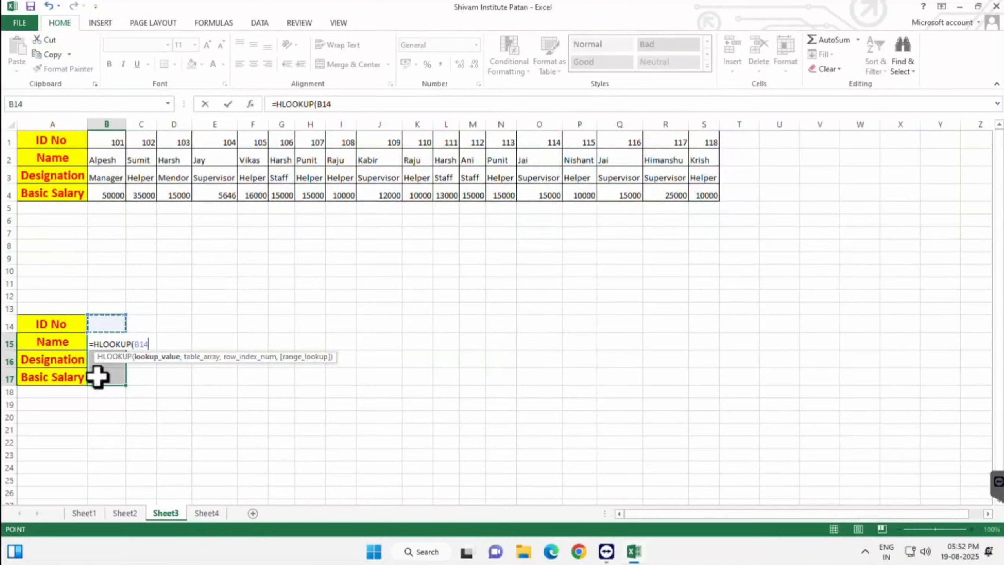
key(F4)
text(,)
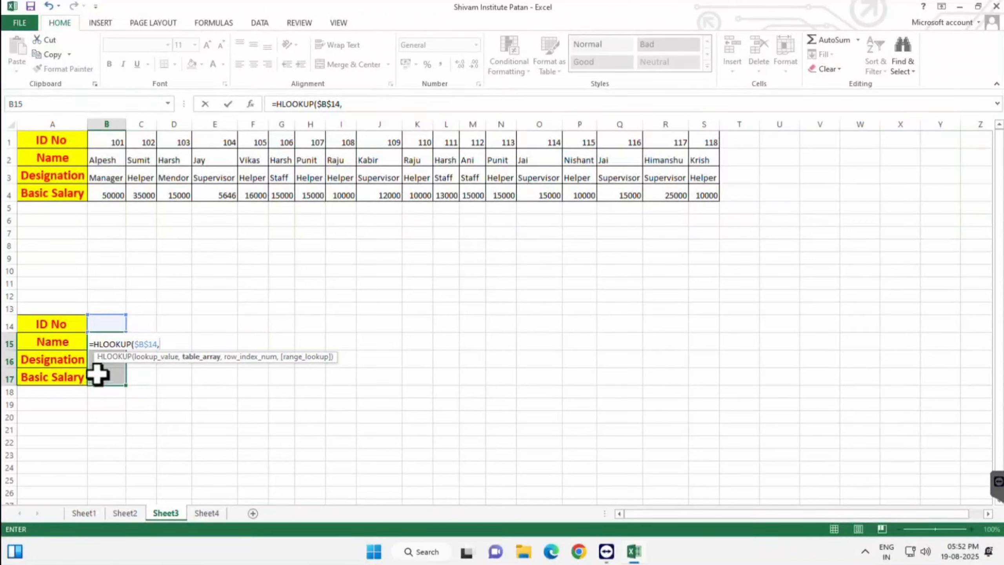
drag(68, 146, 702, 190)
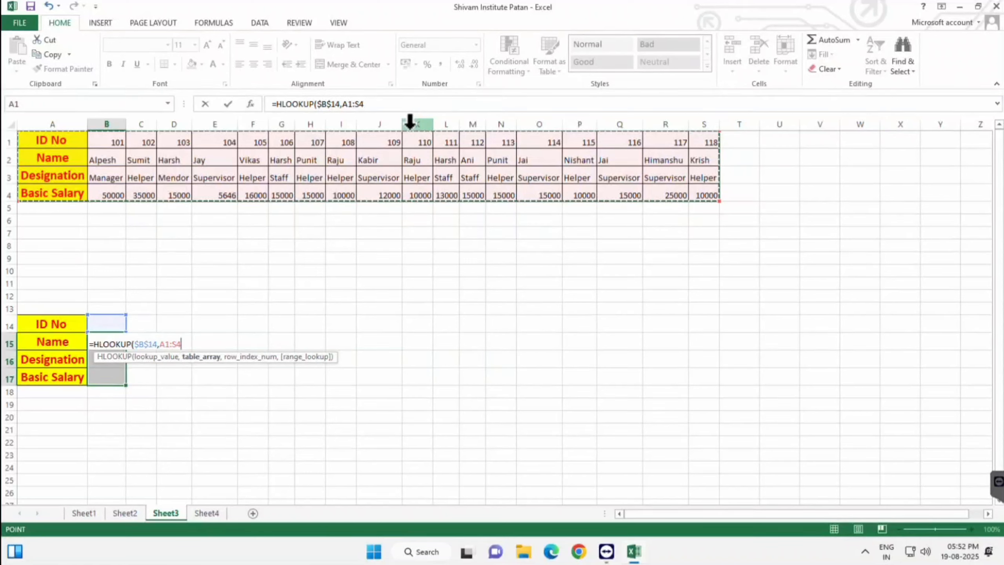
key(F4)
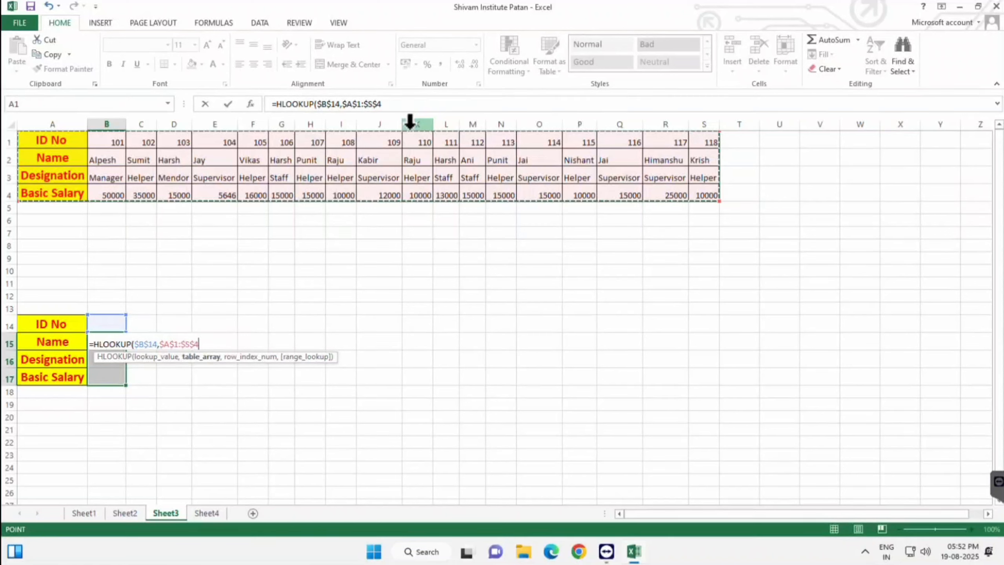
text(,)
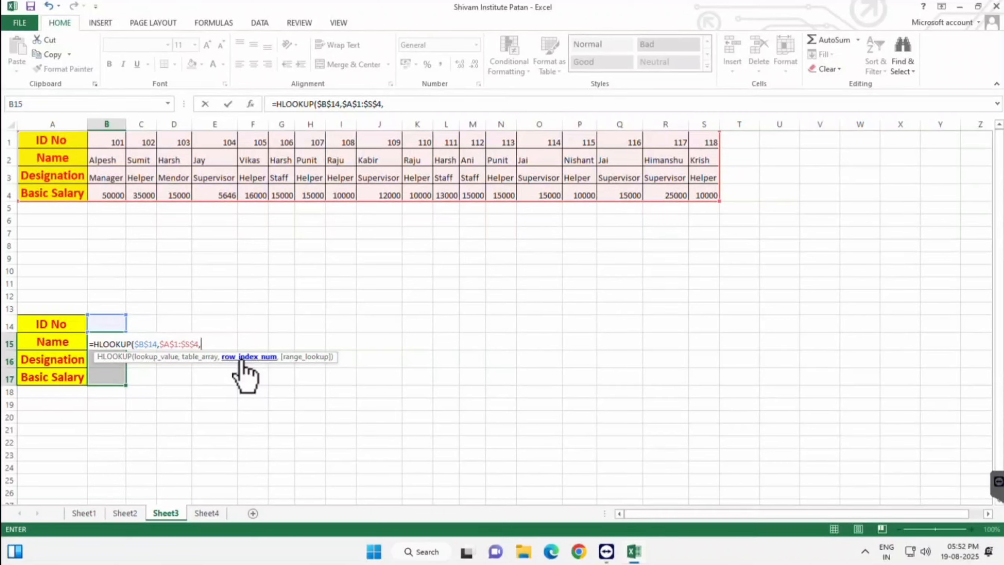
Set the row index to ROWS($A$1:A2) and enter the formula in all of B15:B17, accepting the proposed parenthesis correction.
text(rows)
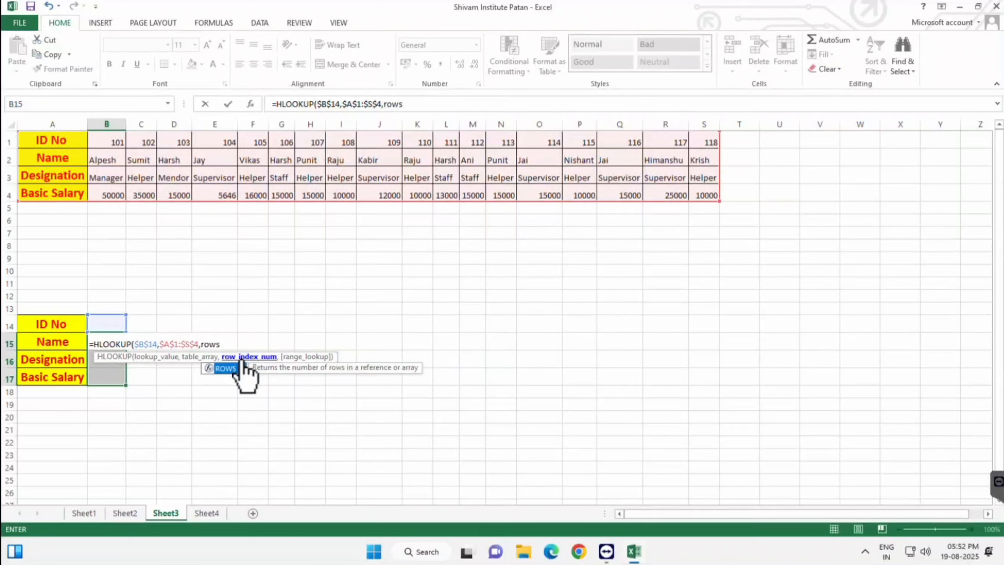
double_click(242, 365)
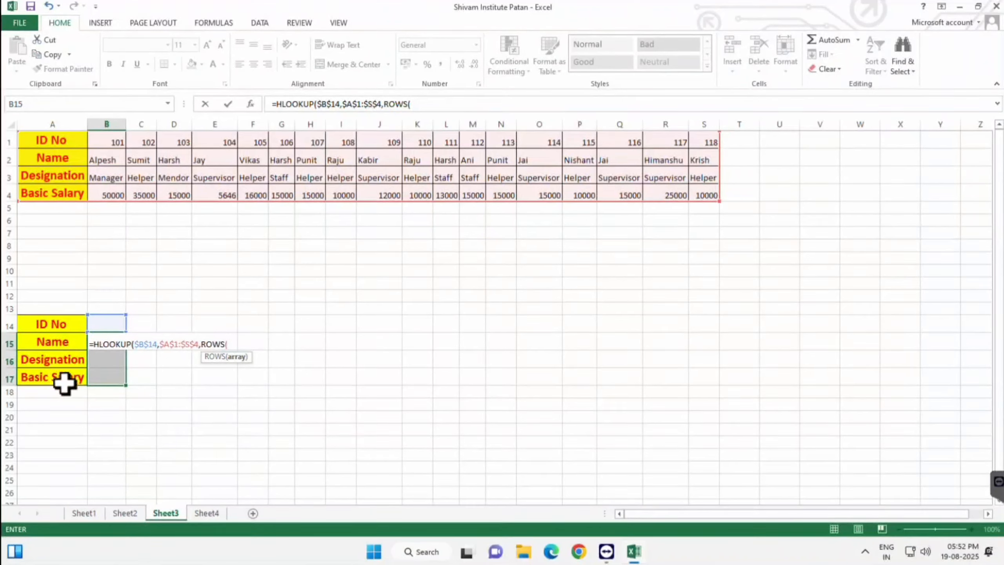
drag(67, 144, 66, 160)
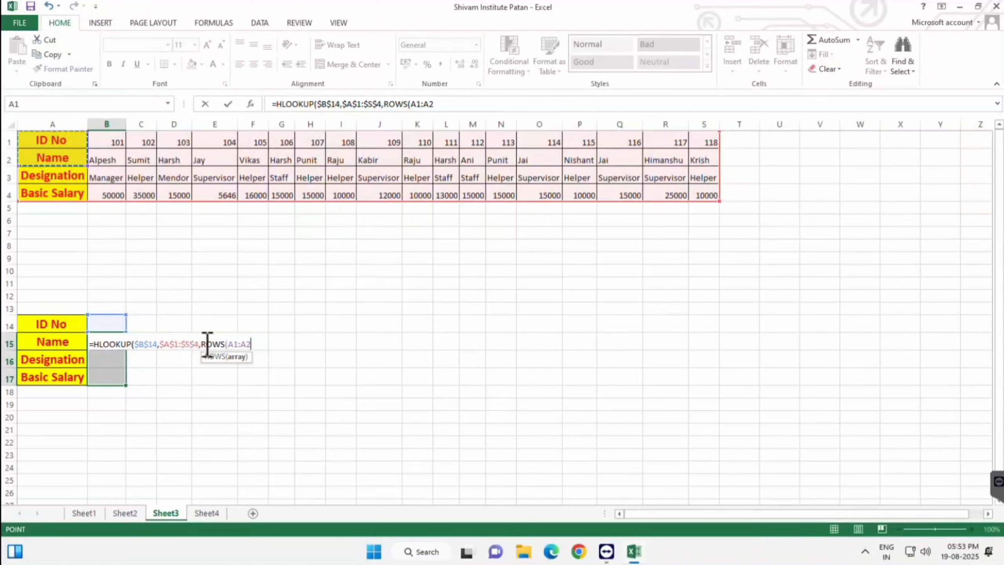
click(234, 344)
key(F4)
click(263, 347)
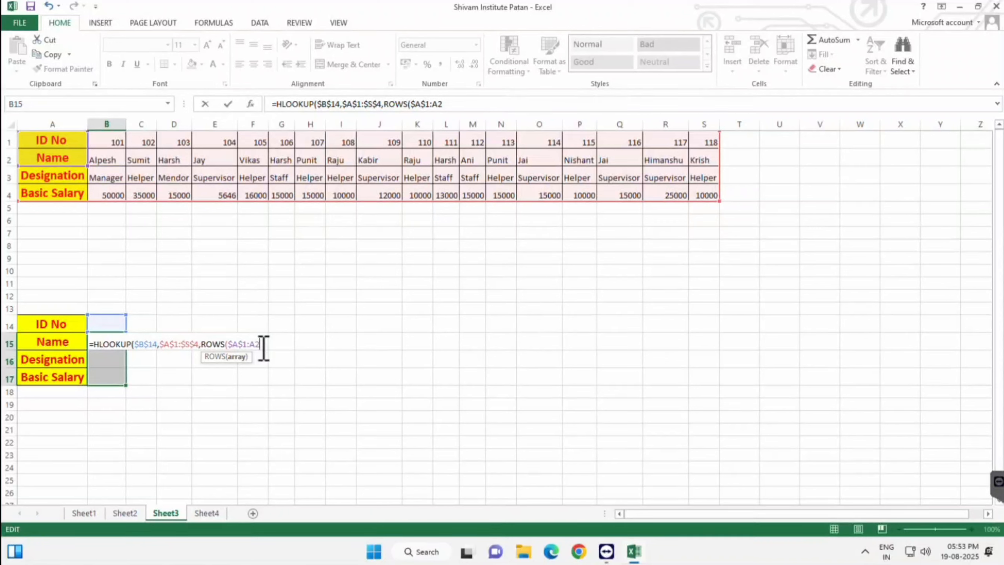
key(Return)
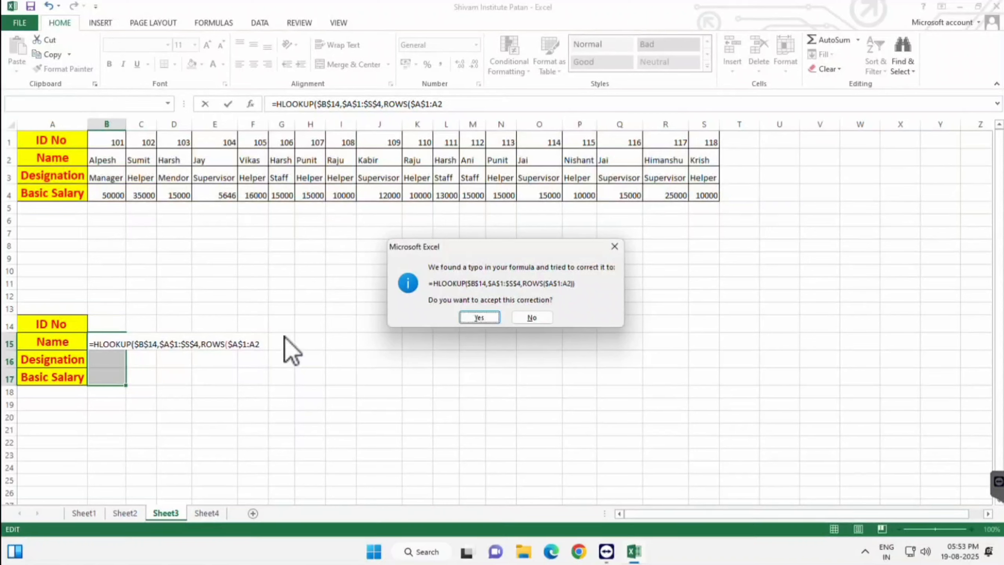
click(488, 315)
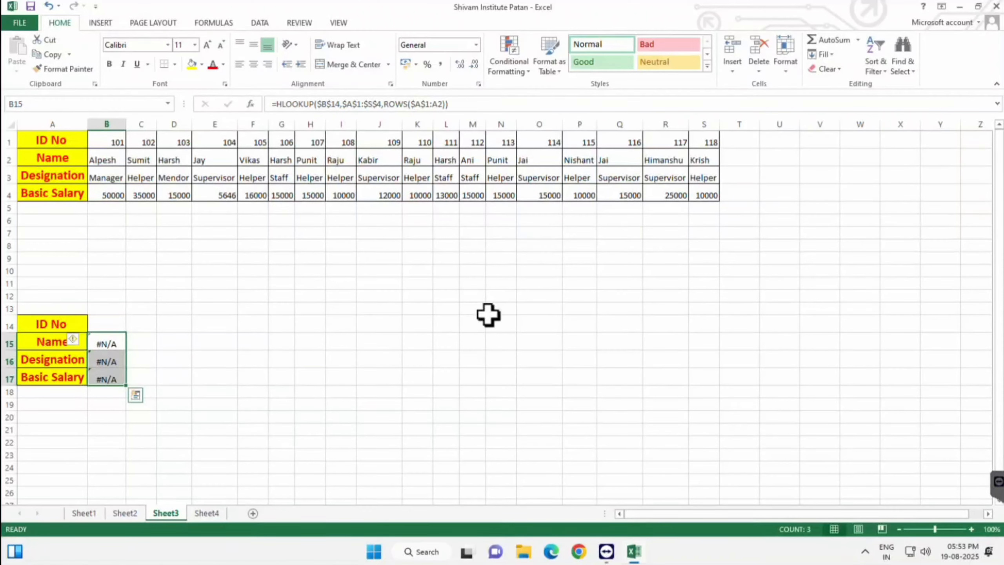
Enter the ID number from the table's cell E1 into the lookup cell B14.
click(100, 323)
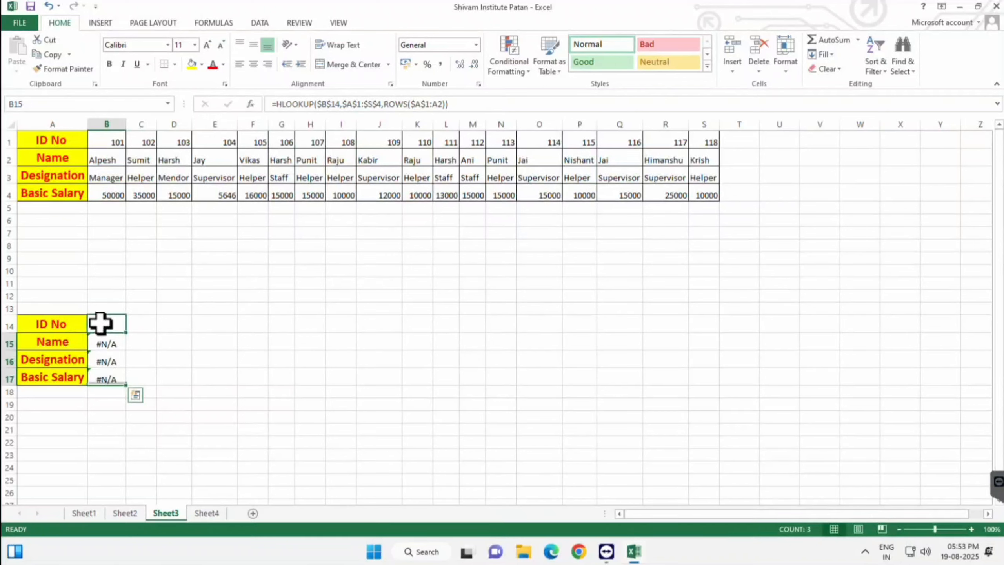
text(10)
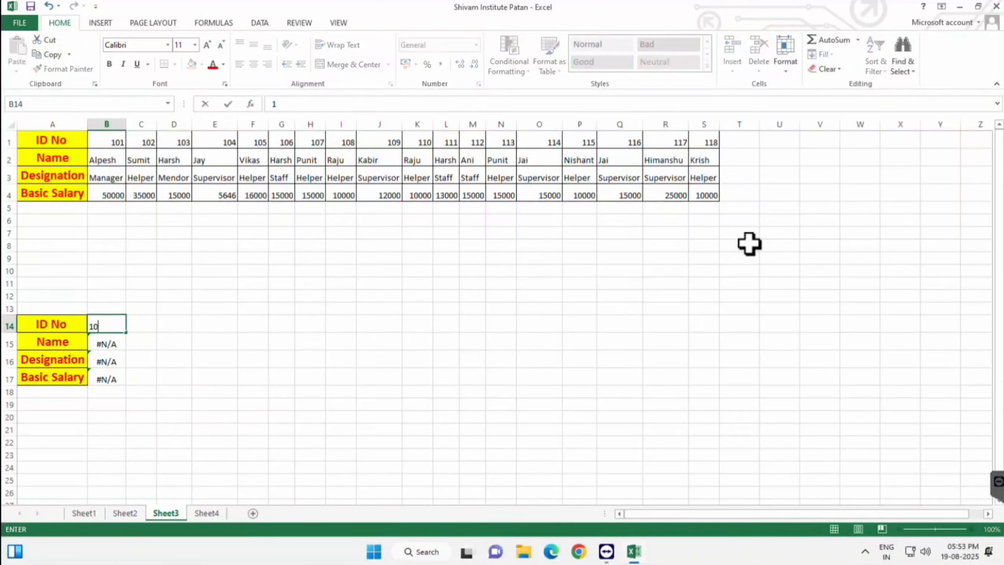
text(4)
key(Return)
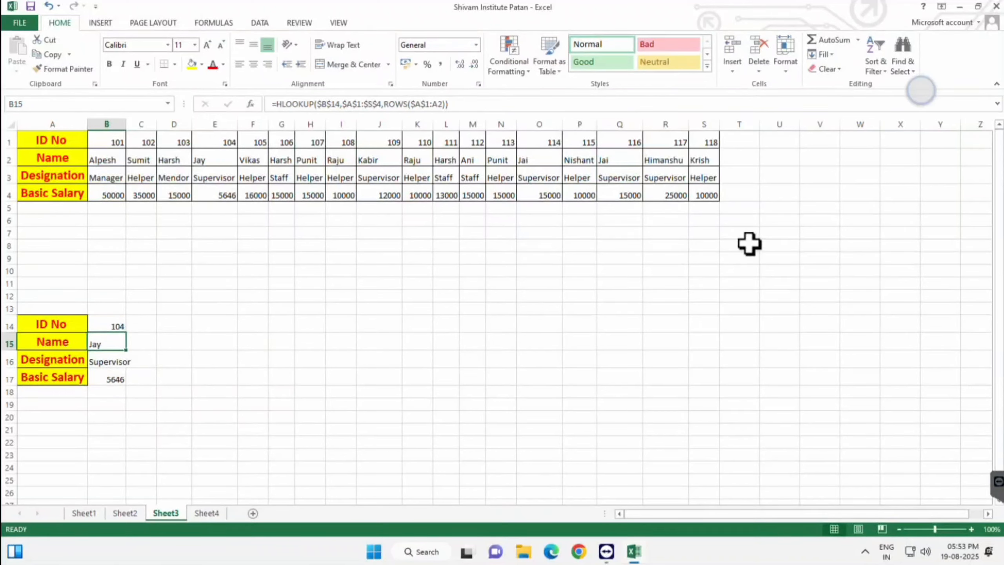